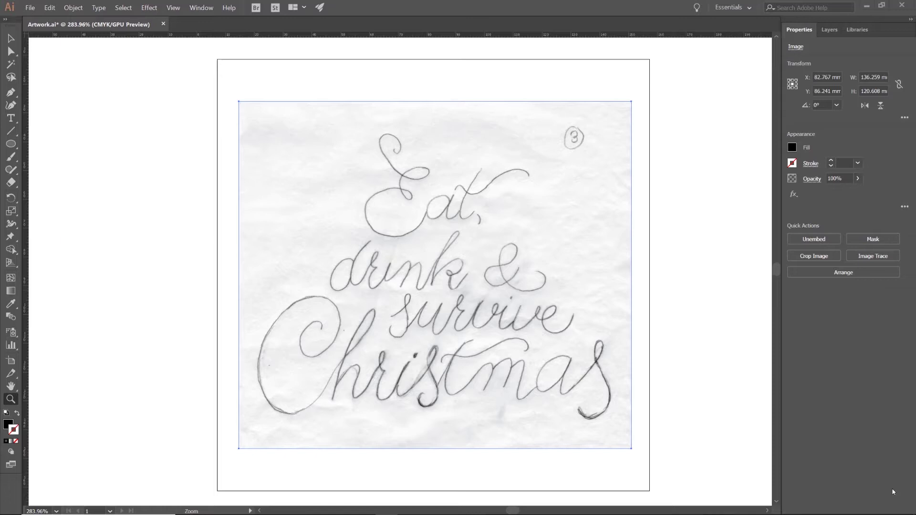
Step: Deselect the sketch image and create a new layer named "lettering" above it
key(v)
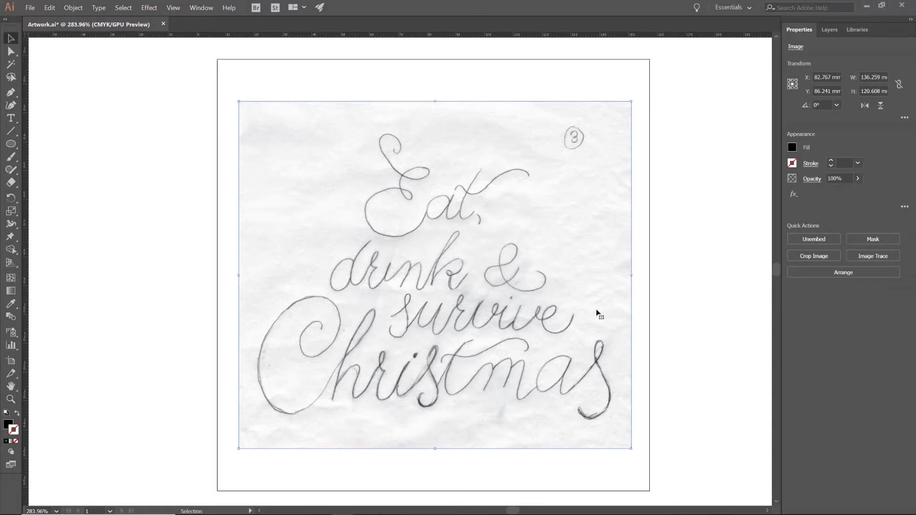
key(ctrl+shift+a)
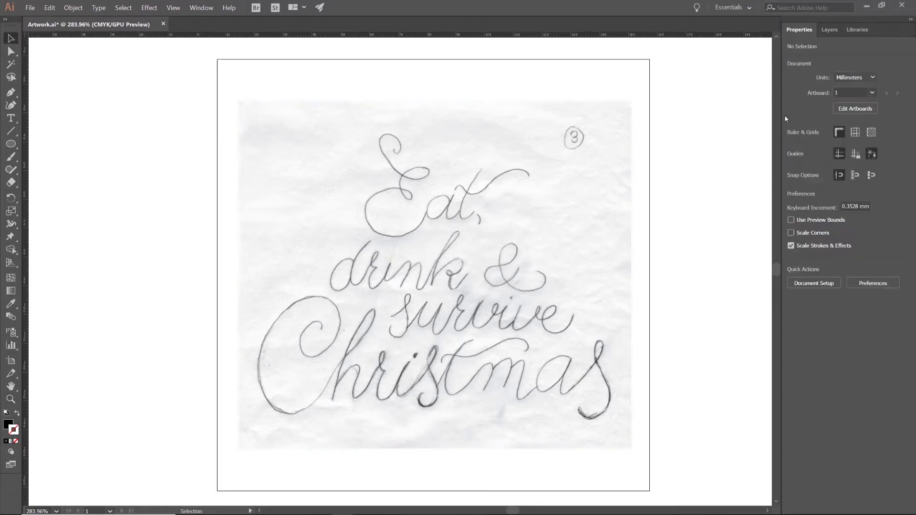
click(829, 30)
click(884, 508)
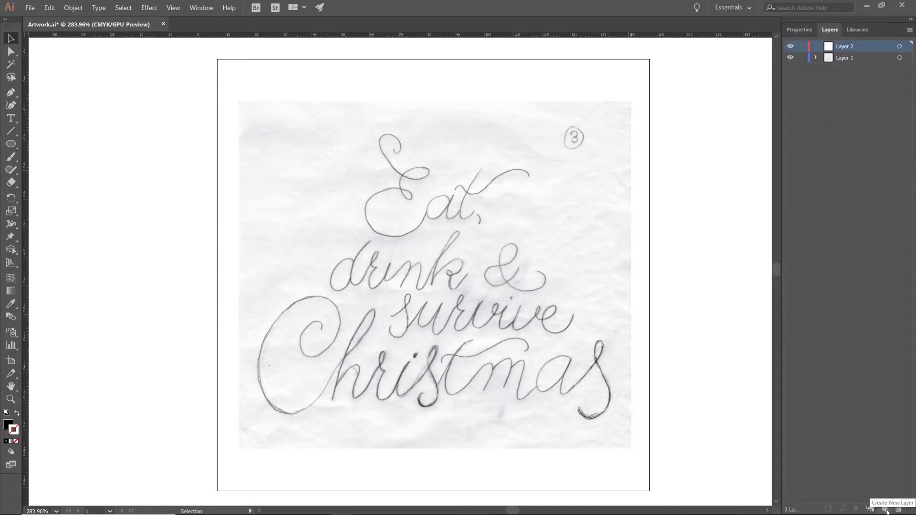
double_click(848, 47)
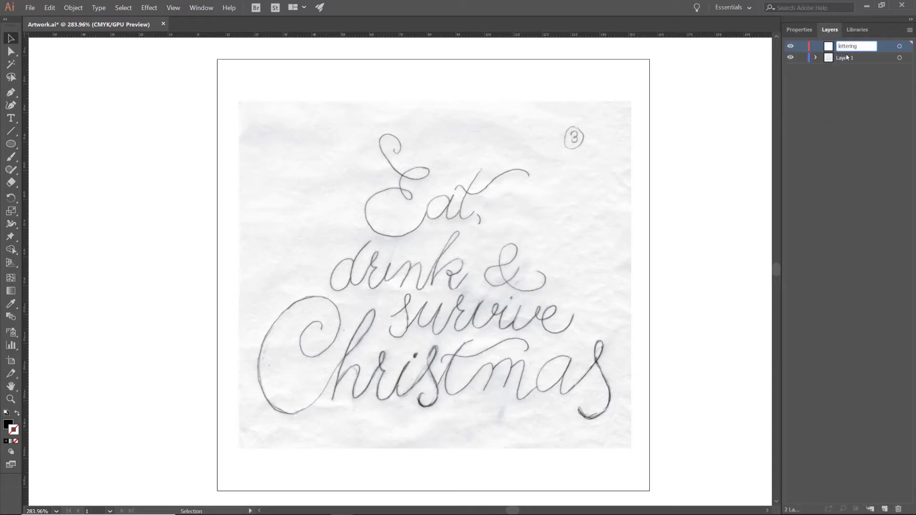
key(Return)
Step: Trace the top curl of the E in "Eat" with the Pen tool and swap fill and stroke to get a black outline without fill
key(p)
scroll(400, 159, up, 4)
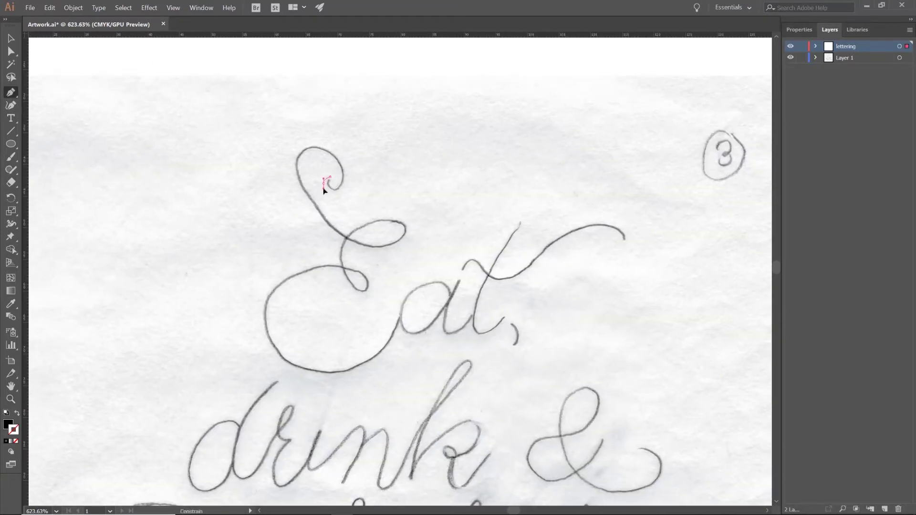
drag(348, 191, 349, 153)
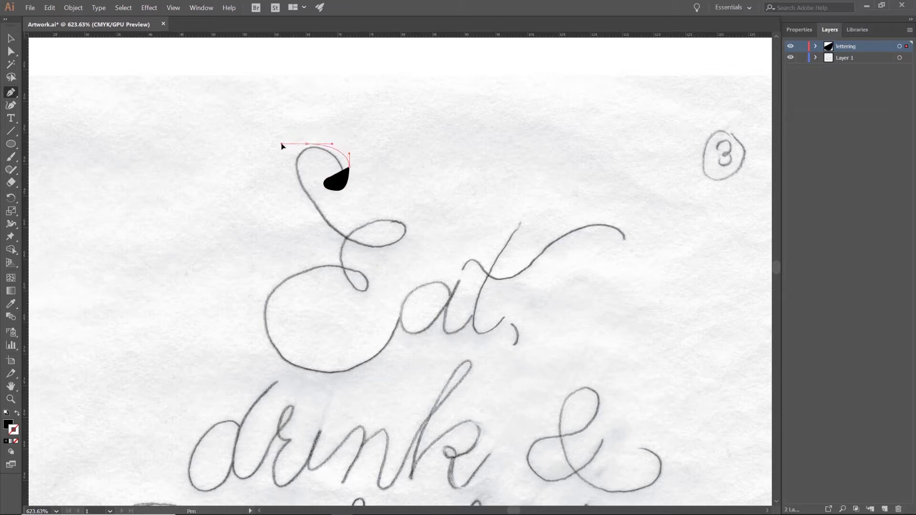
drag(295, 143, 296, 143)
drag(290, 166, 290, 174)
key(shift+x)
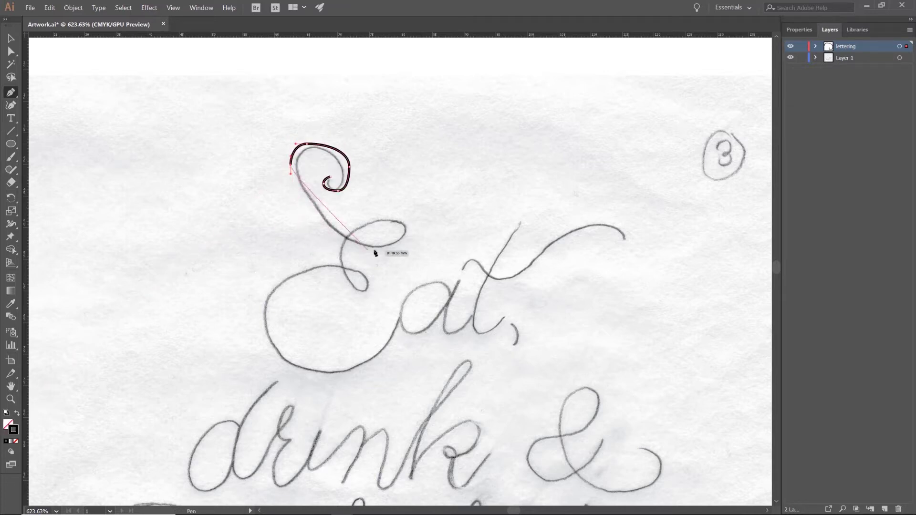
Step: Continue the E path through the middle loops and the large lower bowl, ending where the letter a begins
mouse_move(378, 247)
mouse_down()
mouse_move(443, 247)
mouse_move(399, 219)
mouse_move(373, 220)
mouse_up()
drag(342, 249, 290, 265)
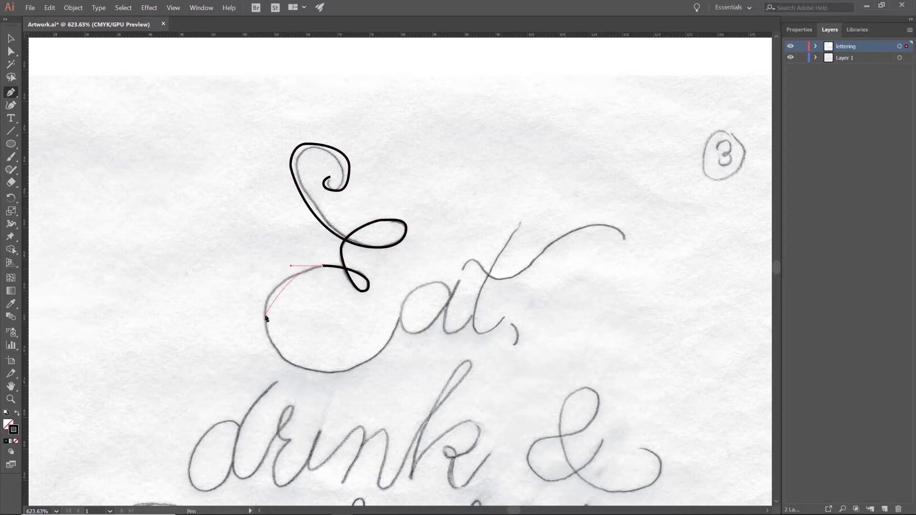
drag(265, 316, 266, 344)
drag(330, 373, 377, 374)
drag(399, 318, 404, 300)
Step: Widen the E's top curl by repositioning its top anchor and adjusting the handles along its left side
scroll(405, 262, up, 1)
key(a)
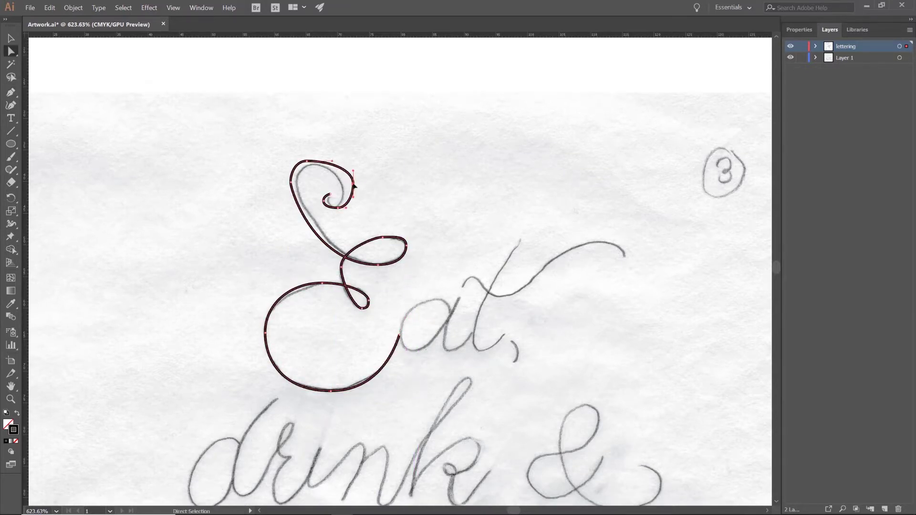
drag(307, 161, 311, 159)
drag(299, 159, 296, 159)
click(291, 182)
drag(290, 191, 290, 224)
drag(317, 265, 321, 265)
drag(311, 158, 338, 155)
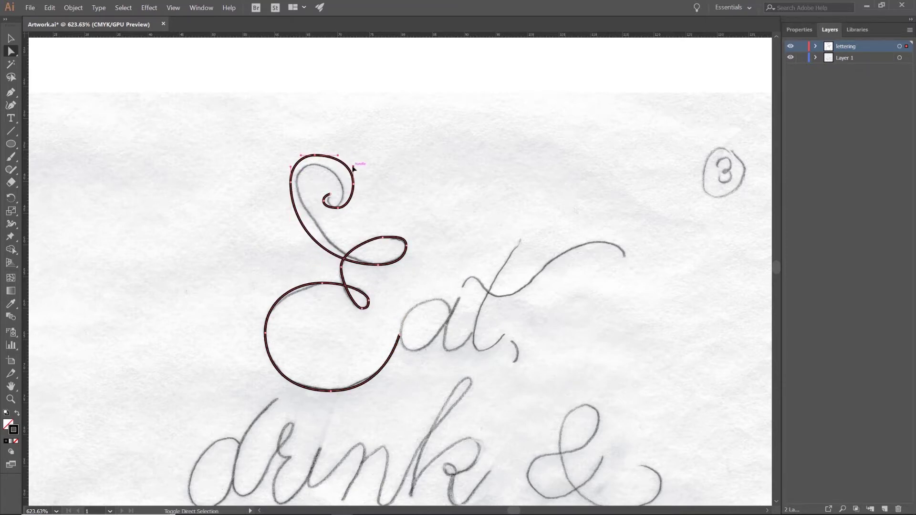
Step: Reshape the inner end of the E's top curl by moving its last anchor points
click(325, 193)
drag(323, 193, 320, 198)
drag(338, 208, 337, 209)
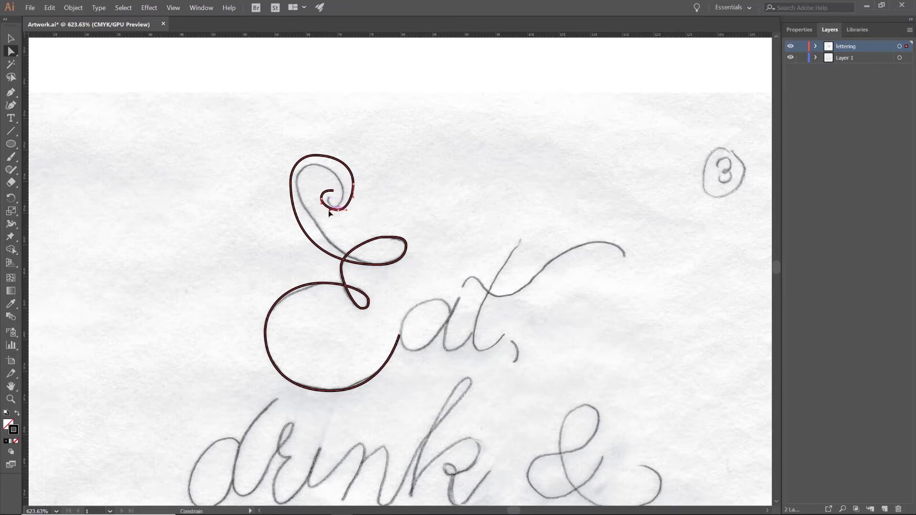
Step: Smooth the right side and crest of the E's top curl by adjusting their anchor points and handles
key(z)
drag(243, 130, 291, 198)
click(291, 198)
key(a)
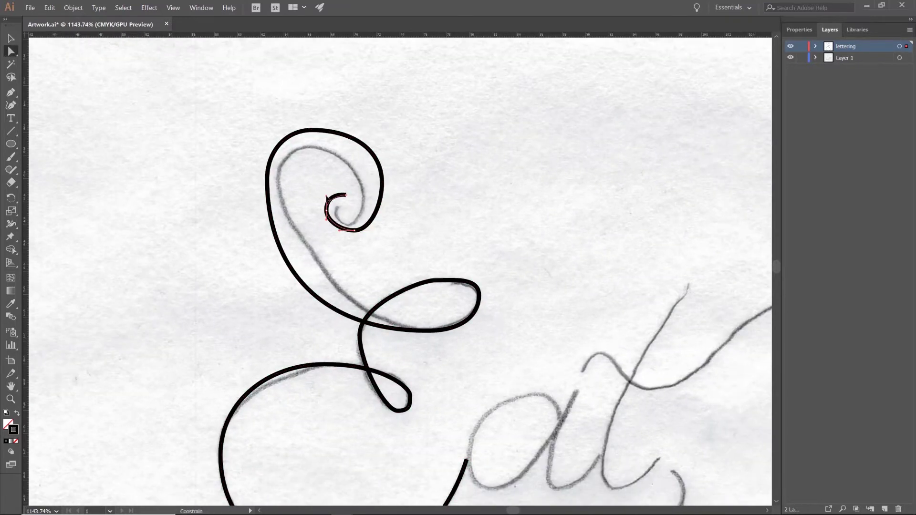
click(354, 231)
drag(381, 190, 385, 217)
drag(385, 183, 388, 184)
drag(354, 131, 359, 131)
click(312, 130)
drag(287, 131, 290, 131)
drag(267, 151, 267, 153)
Step: Smooth the E's long left curve by moving its left anchor down and adjusting the handles towards the middle loop
click(267, 179)
drag(267, 274, 267, 275)
drag(323, 331, 305, 331)
drag(267, 275, 265, 280)
click(267, 180)
drag(267, 180, 265, 194)
drag(265, 294, 264, 281)
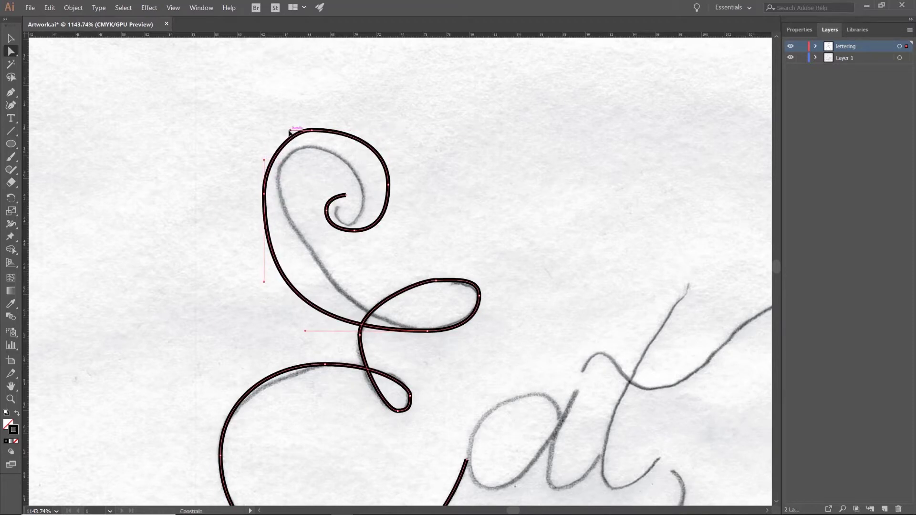
Step: Even out the roundness of the E's top curl by refining the handles at its crest and the anchors on both sides
shift+click(311, 130)
drag(366, 130, 360, 131)
drag(288, 130, 284, 131)
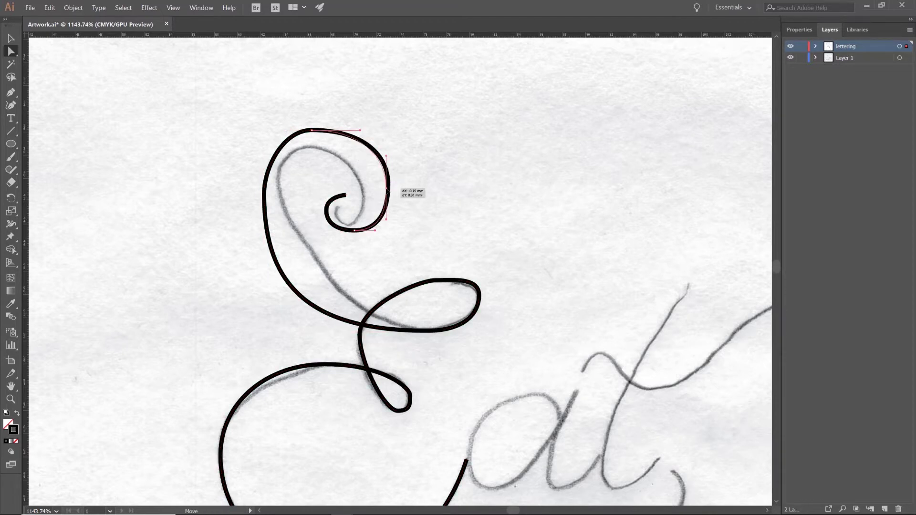
drag(388, 184, 386, 185)
scroll(393, 251, down, 2)
click(280, 96)
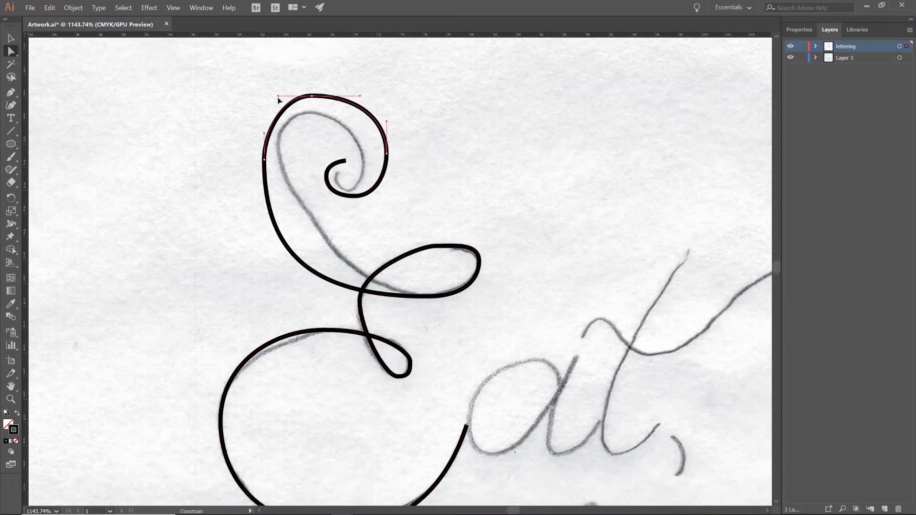
click(260, 164)
Step: Round the E's middle loop and the small loop below it by adjusting their anchor handles
click(427, 296)
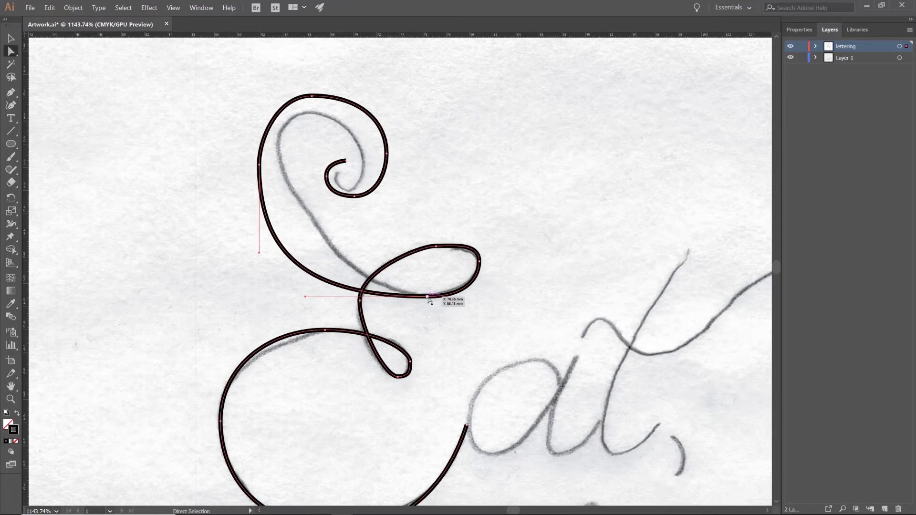
click(436, 246)
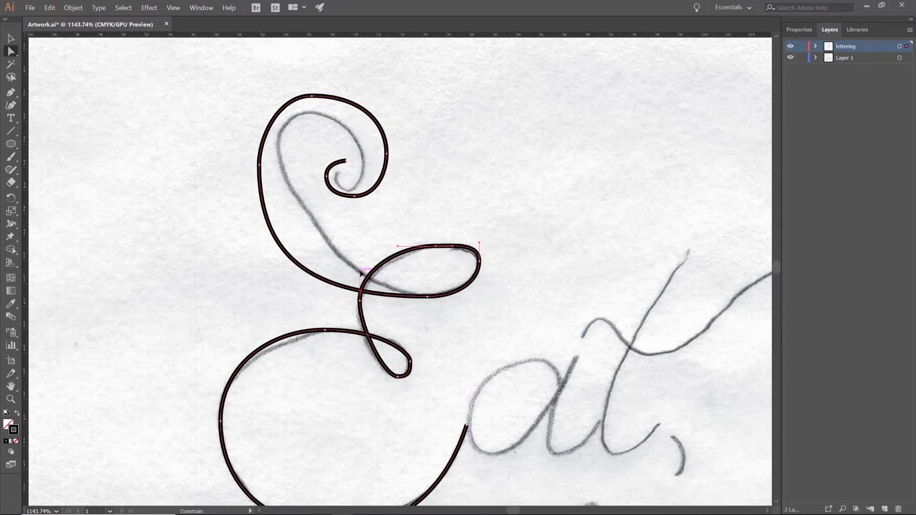
drag(359, 330, 359, 340)
drag(385, 377, 377, 377)
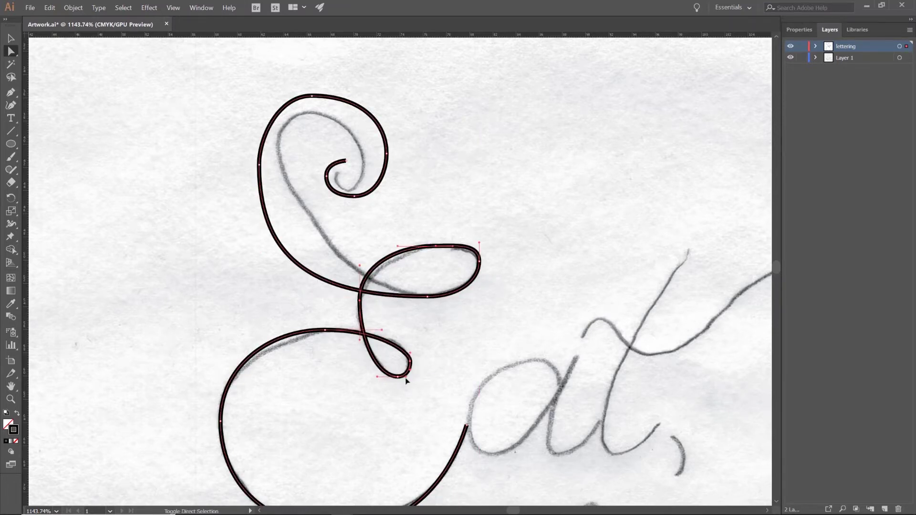
scroll(426, 355, down, 2)
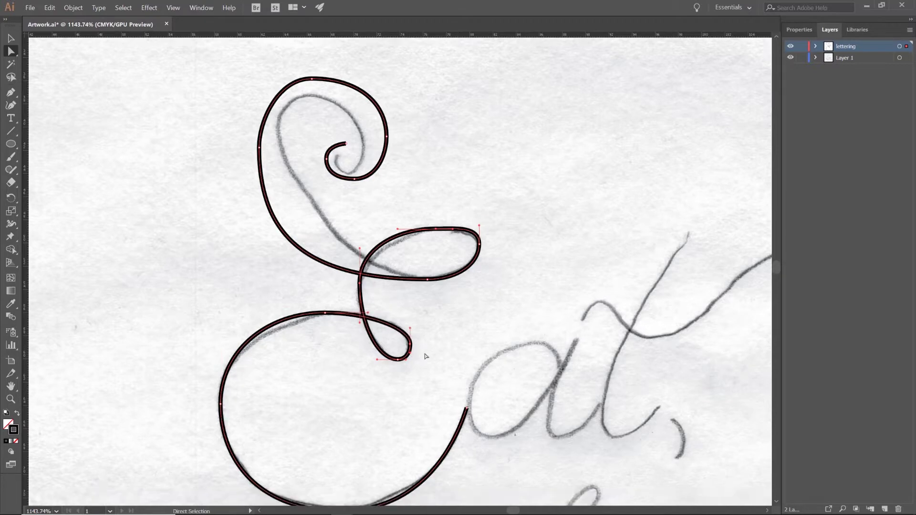
Step: Select all anchor points of the E's top curl and move them up and to the right of the sketch
scroll(426, 356, down, 5)
scroll(379, 336, up, 10)
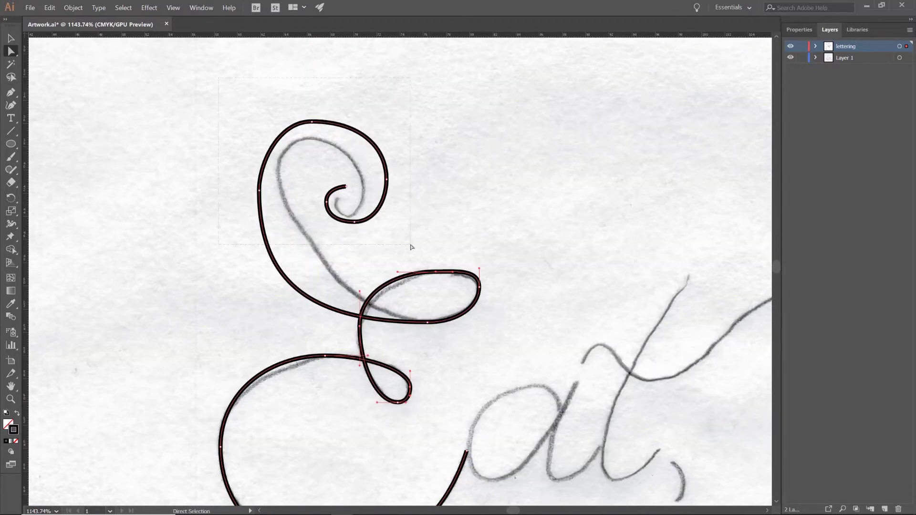
drag(412, 246, 412, 246)
drag(312, 121, 334, 74)
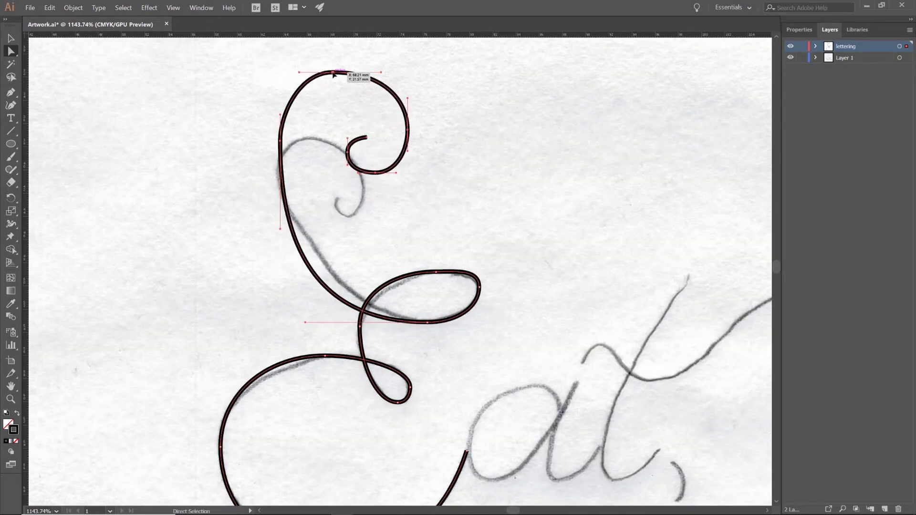
Step: Trace the round bowl of the letter a in "Eat" as a closed path with the Pen tool
key(z)
scroll(383, 213, down, 5)
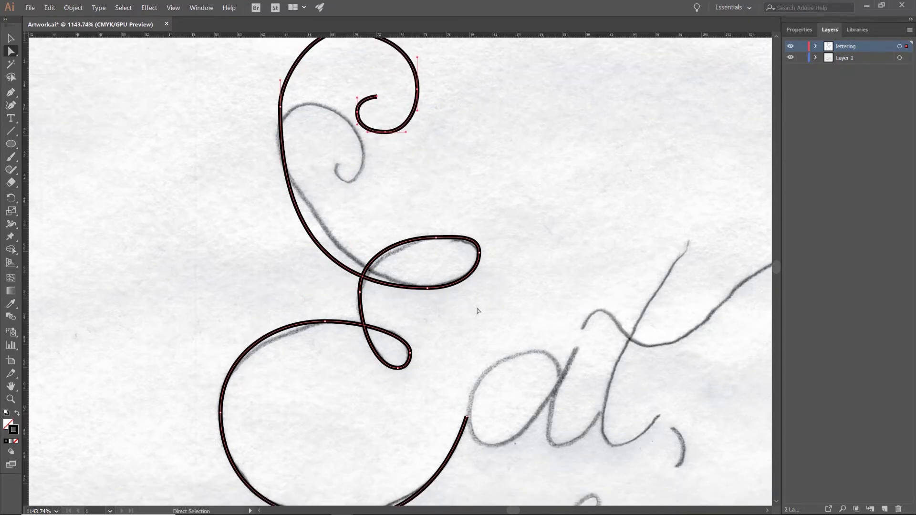
alt+click(477, 308)
drag(506, 325, 330, 275)
key(p)
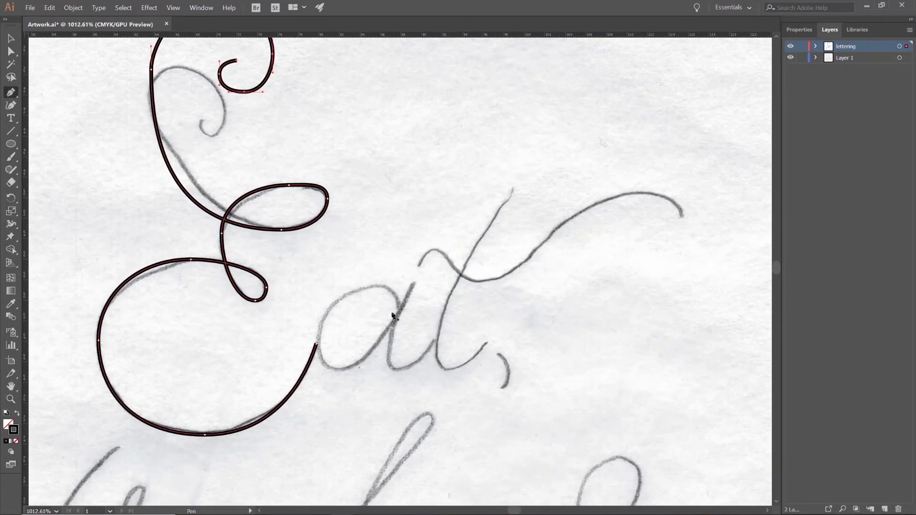
drag(399, 310, 351, 285)
drag(319, 341, 319, 363)
drag(338, 369, 351, 369)
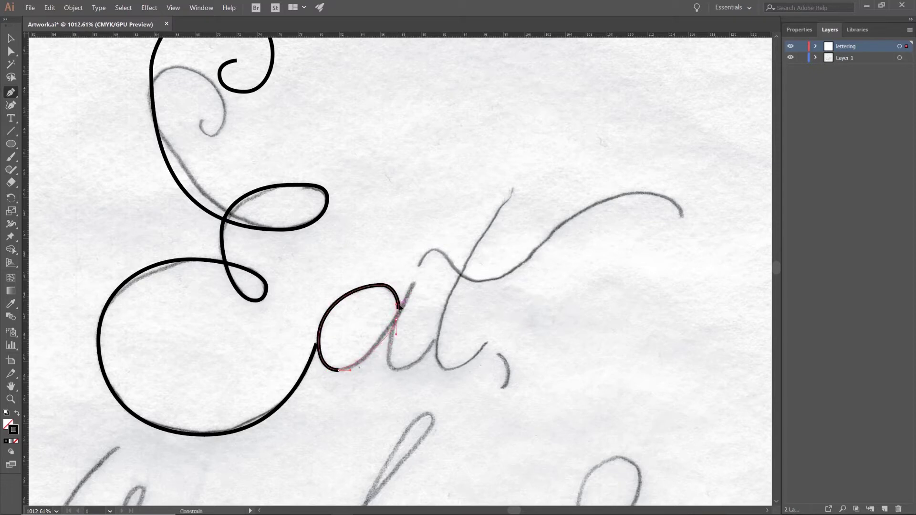
drag(398, 306, 399, 305)
Step: Smooth the a's bowl by adjusting its lower, right and top handles, then deselect the path
key(a)
drag(351, 370, 365, 371)
drag(396, 334, 396, 334)
click(381, 285)
drag(392, 285, 347, 284)
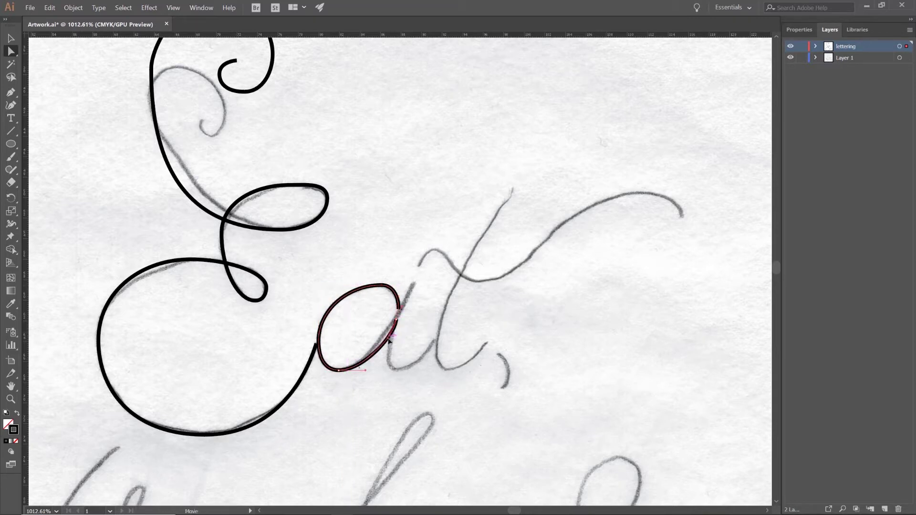
ctrl+click(367, 373)
Step: Trace the stem of the letter a and its exit stroke up to the letter t
click(413, 284)
mouse_move(388, 337)
mouse_down()
mouse_move(388, 385)
mouse_move(387, 376)
mouse_up()
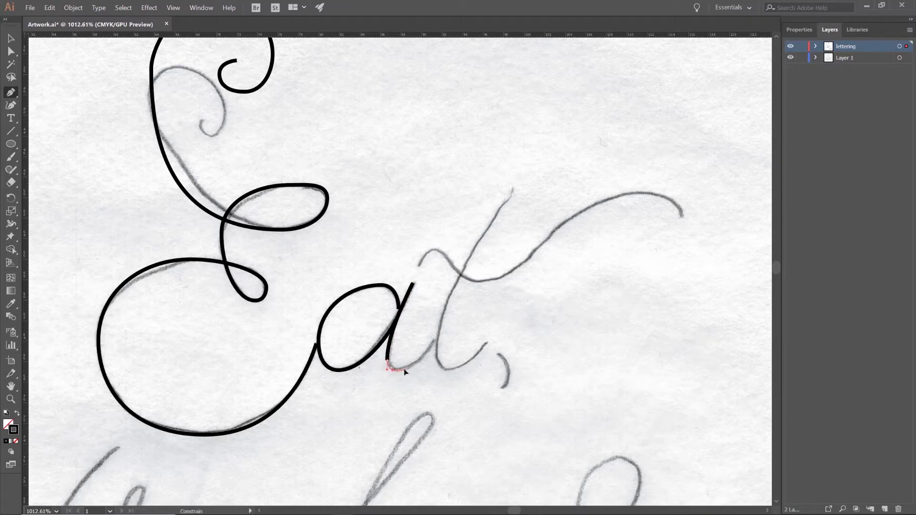
drag(439, 337, 452, 315)
key(ctrl)
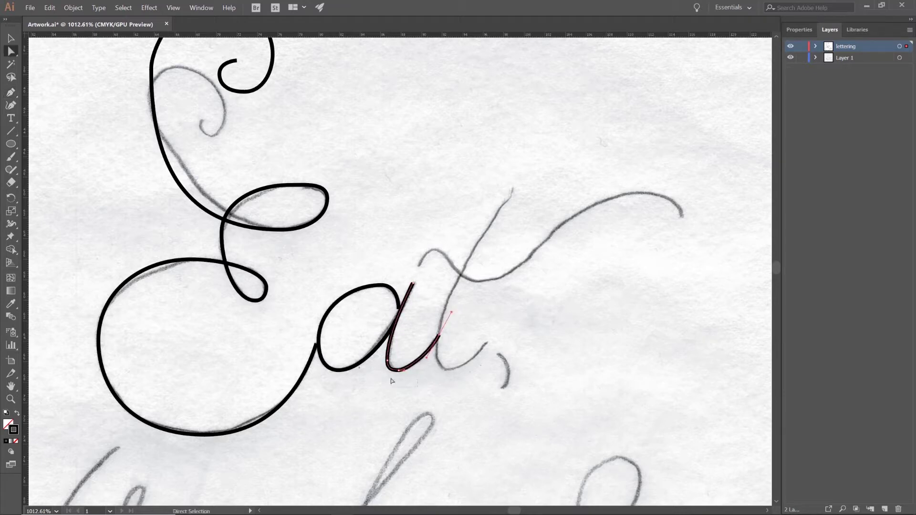
Step: Trace the stem of the letter t from its tip down through the curved base to its exit stroke
click(513, 191)
drag(438, 336, 437, 366)
drag(448, 371, 457, 371)
drag(486, 343, 490, 329)
Step: Refine the t's stem by adjusting its tip, the long upper curve and the handles around its curved base
key(a)
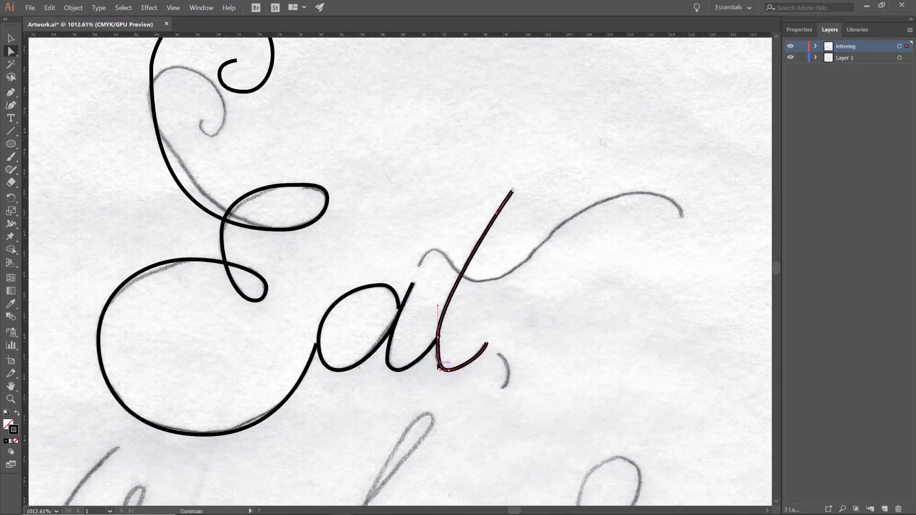
drag(437, 366, 438, 357)
drag(440, 370, 444, 370)
drag(438, 305, 438, 277)
drag(513, 191, 499, 215)
drag(438, 276, 437, 283)
click(449, 370)
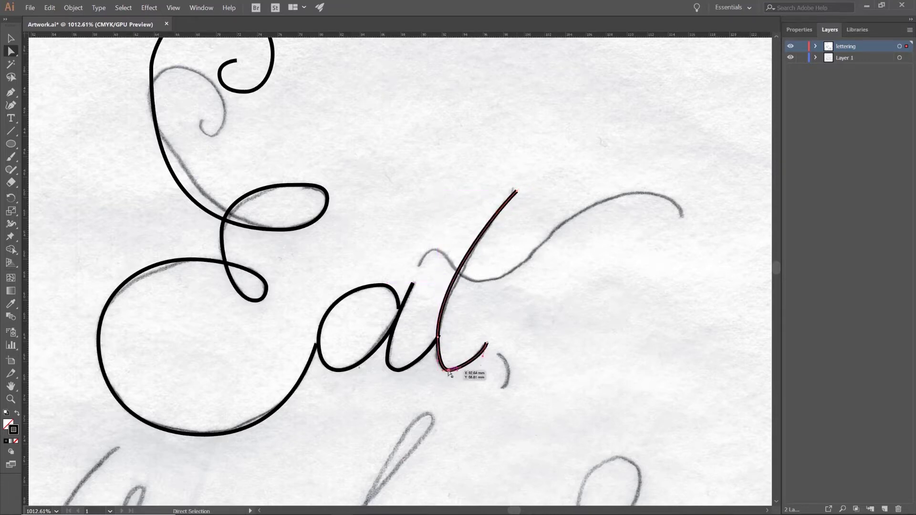
drag(448, 370, 442, 370)
drag(438, 361, 437, 358)
drag(459, 370, 481, 365)
Step: Trace the t's wavy crossbar from its small hook to the curled end of the flourish
key(p)
drag(419, 266, 446, 250)
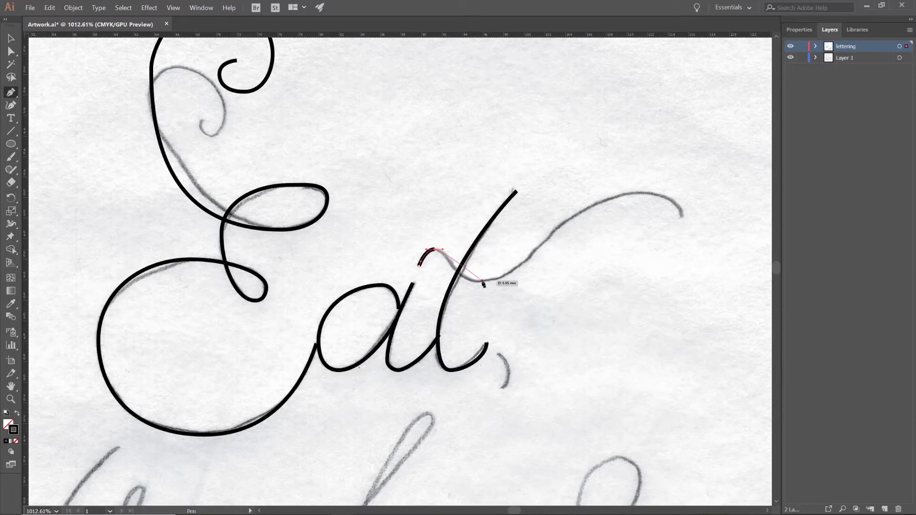
drag(481, 281, 512, 282)
drag(639, 194, 685, 204)
scroll(684, 215, up, 1)
click(682, 225)
Step: Lengthen the handles at the crossbar's dip and crest so the rising curve follows the sketch
key(a)
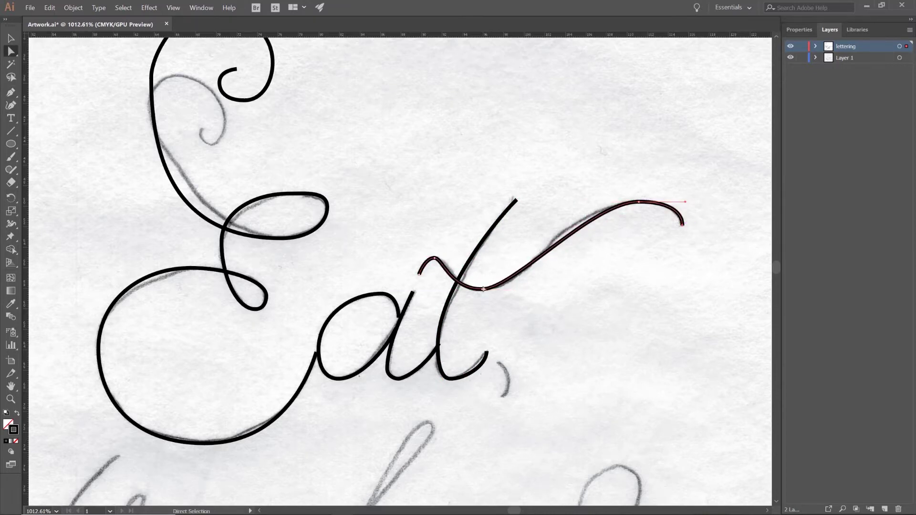
click(482, 289)
drag(511, 289, 526, 289)
drag(592, 202, 574, 202)
Step: Trace the comma after "Eat" as a short curved path with the Pen tool
scroll(600, 295, down, 10)
key(p)
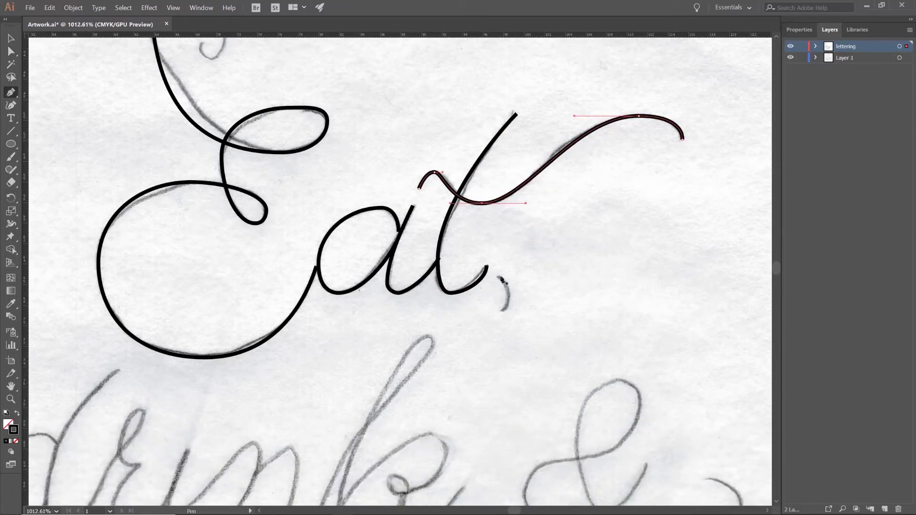
drag(500, 277, 512, 286)
drag(504, 312, 493, 320)
Step: Trace the round bowl of the letter d in "drink" with the Pen tool
key(space)
mouse_move(367, 369)
mouse_down()
mouse_move(496, 291)
mouse_move(522, 230)
mouse_up()
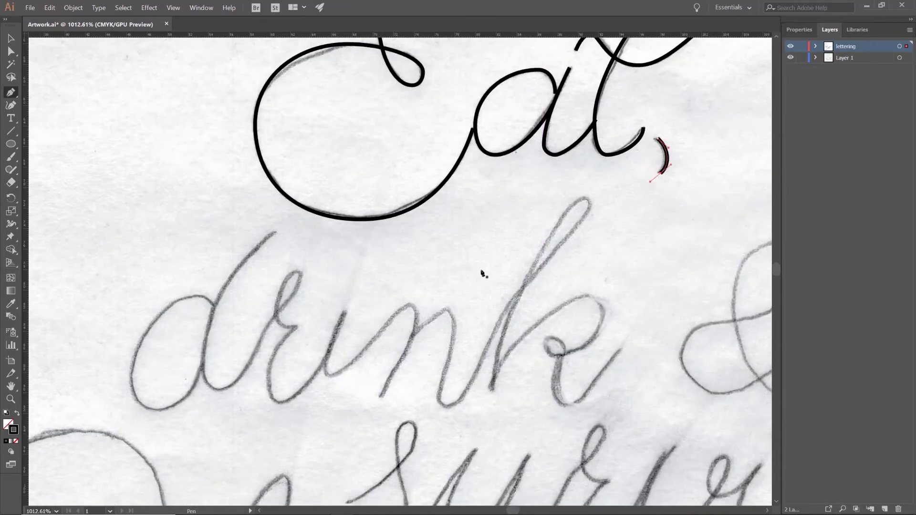
key(z)
drag(483, 274, 518, 234)
key(space)
key(p)
drag(231, 240, 207, 228)
drag(145, 319, 191, 349)
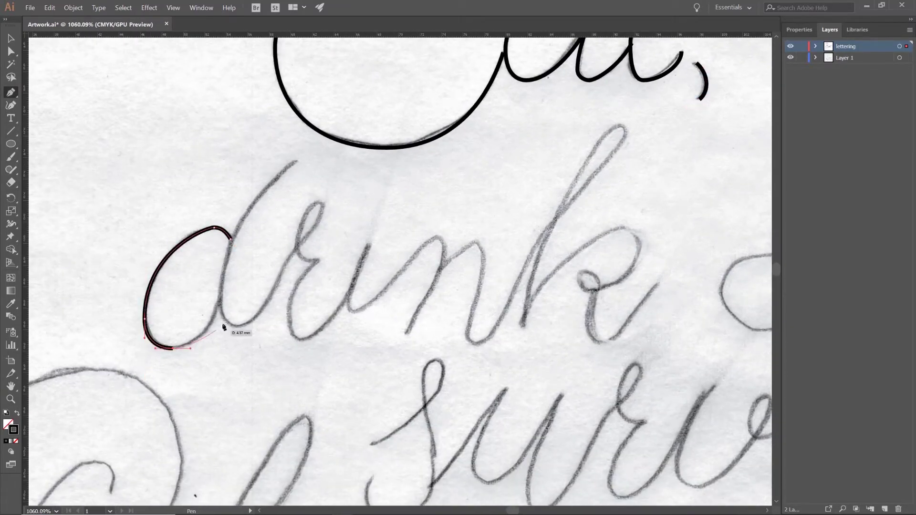
drag(217, 293, 205, 360)
Step: Trace the d's stem and continue through the looped letter r to its exit stroke
drag(219, 319, 219, 318)
drag(237, 328, 248, 328)
mouse_move(322, 212)
mouse_down()
mouse_move(316, 204)
mouse_move(303, 222)
mouse_move(299, 270)
mouse_move(297, 255)
mouse_move(329, 253)
mouse_move(292, 308)
mouse_move(288, 340)
mouse_move(289, 332)
mouse_move(322, 341)
mouse_up()
drag(350, 289, 355, 283)
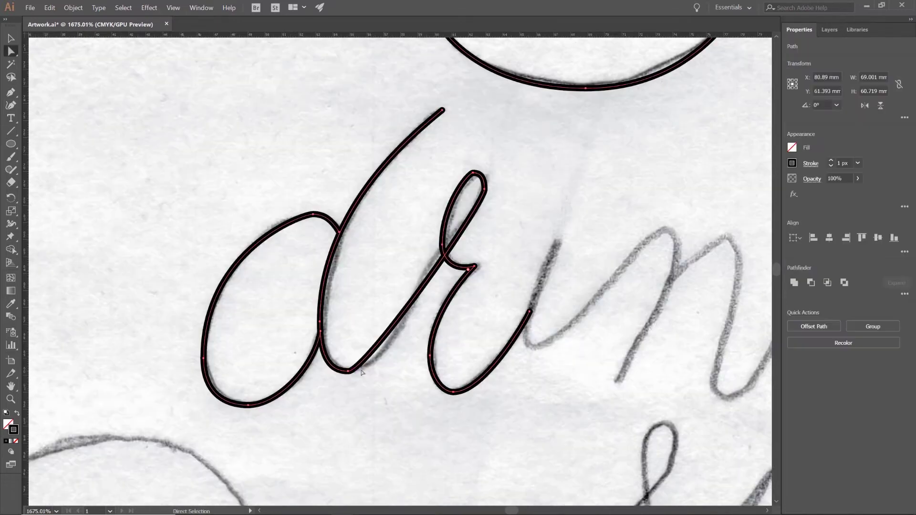
Step: Lengthen the handle at the d's base and narrow the r's loop to smooth the stroke joining them
click(347, 371)
drag(367, 372, 385, 372)
mouse_move(484, 209)
mouse_down()
mouse_move(484, 220)
mouse_move(469, 177)
mouse_move(479, 177)
mouse_up()
drag(442, 193, 442, 198)
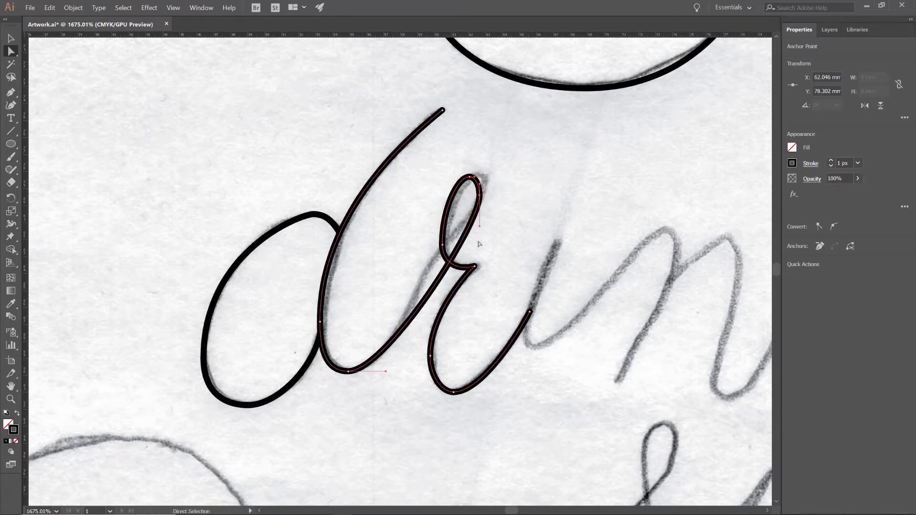
click(442, 393)
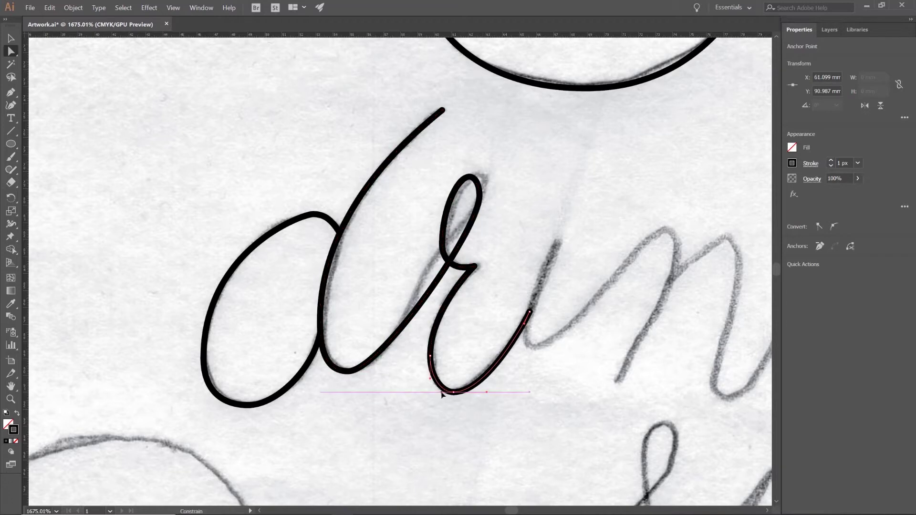
Step: Adjust the curve handles on the d's round bowl and shift the anchor at the base of its stem to smooth both shapes
drag(210, 181, 260, 248)
drag(303, 215, 265, 215)
drag(204, 249, 203, 281)
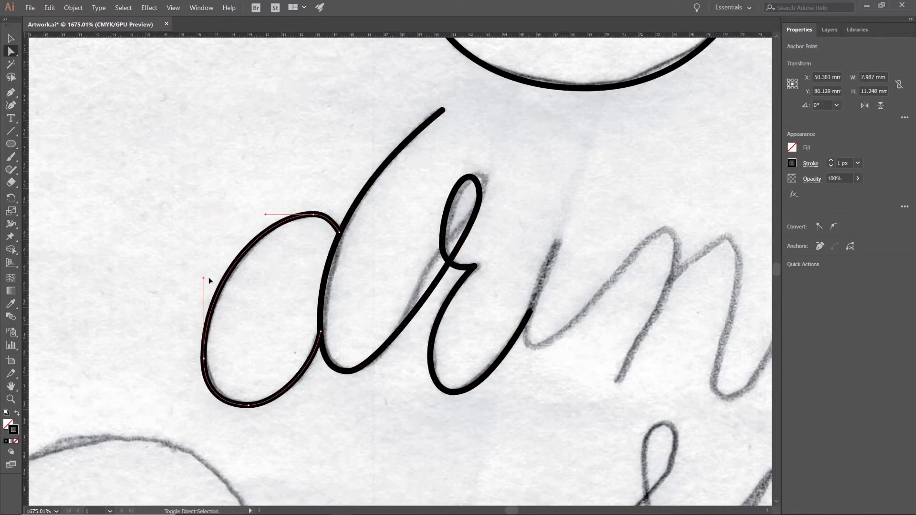
click(315, 215)
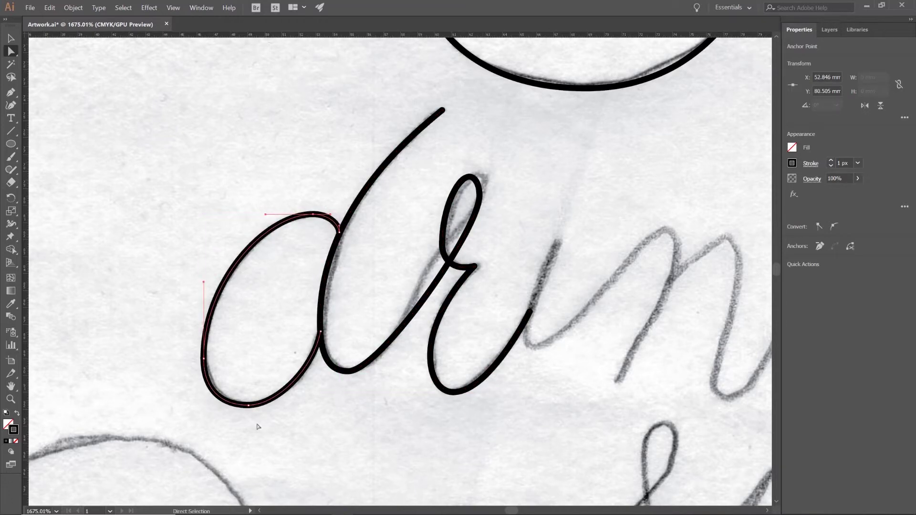
click(362, 367)
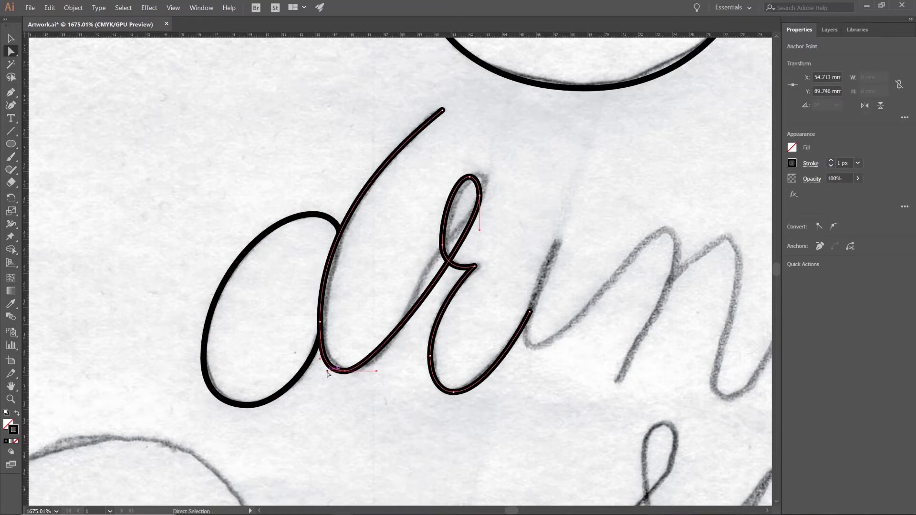
click(319, 323)
drag(322, 327, 321, 331)
Step: Trace the i of "drink" and continue over the first arch of the n to its foot with the Pen tool
drag(554, 244, 313, 263)
key(p)
mouse_move(287, 321)
mouse_down()
mouse_move(283, 360)
mouse_move(296, 358)
mouse_up()
drag(427, 232, 452, 233)
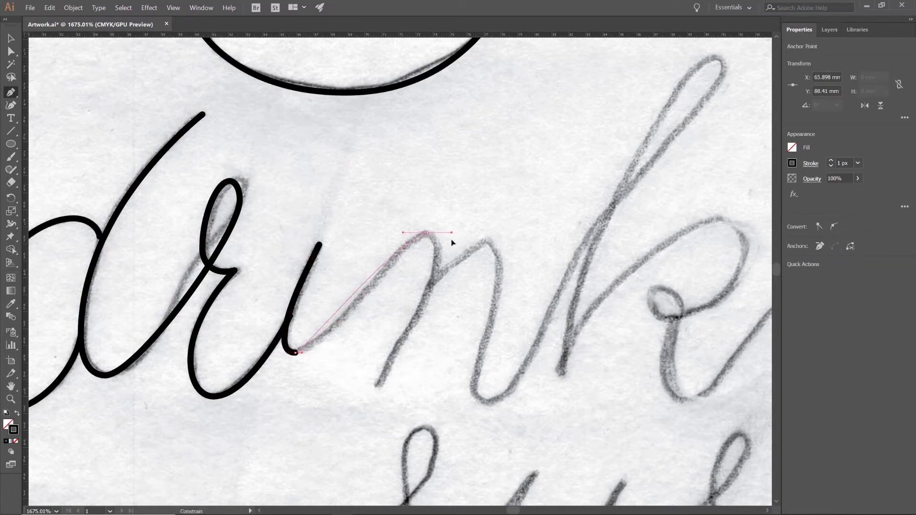
click(439, 266)
click(378, 384)
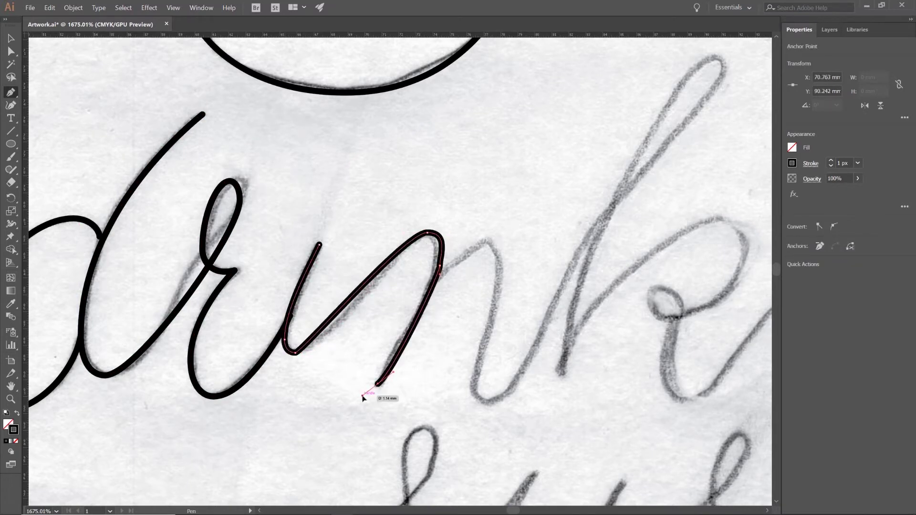
Step: Lengthen the handle at the i's base and reshape the handles around the n's first arch to follow the sketch
key(a)
drag(302, 353, 331, 353)
drag(405, 232, 396, 232)
drag(331, 353, 351, 352)
click(427, 233)
drag(452, 232, 439, 233)
drag(440, 258, 440, 248)
drag(439, 233, 436, 233)
drag(439, 266, 439, 252)
drag(440, 235, 444, 272)
click(442, 362)
Step: Trace the n's second arch and continue through the tall loop of the k to the foot of its stem
key(p)
drag(490, 242, 502, 277)
drag(471, 388, 469, 399)
drag(487, 404, 496, 404)
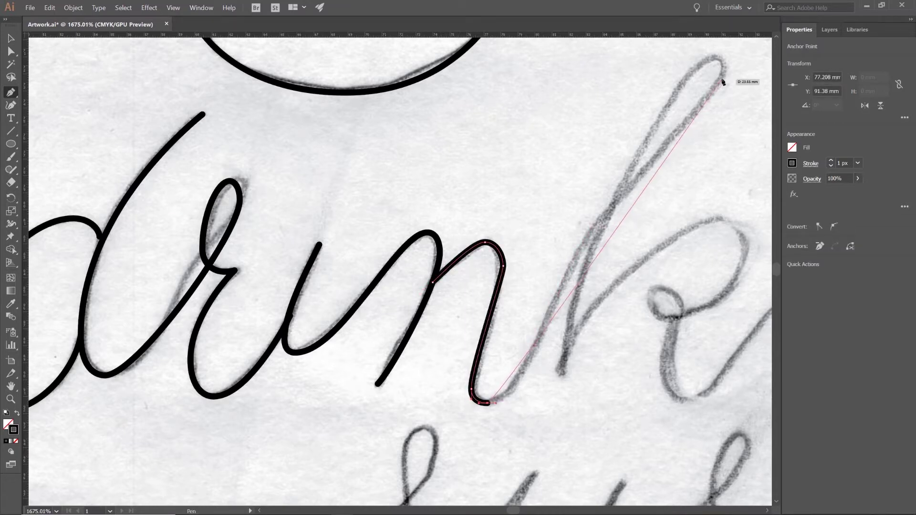
mouse_move(723, 79)
mouse_down()
mouse_move(724, 62)
mouse_move(708, 56)
mouse_up()
scroll(562, 410, down, 3)
drag(562, 369, 562, 418)
key(Escape)
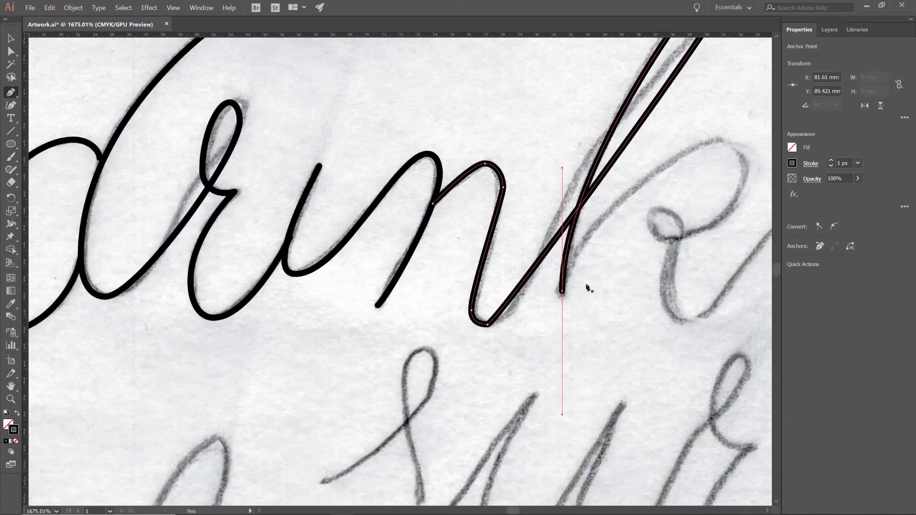
Step: Add an anchor point on the k's upstroke, move it to where the strokes cross, and curve the stroke rising from the n
scroll(587, 288, up, 4)
click(621, 251)
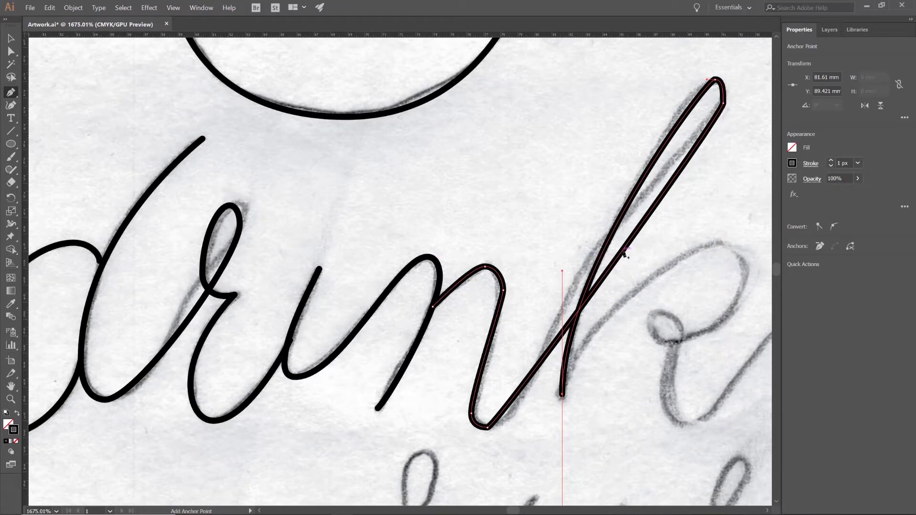
key(a)
drag(621, 252, 611, 234)
drag(549, 320, 552, 325)
drag(492, 428, 520, 427)
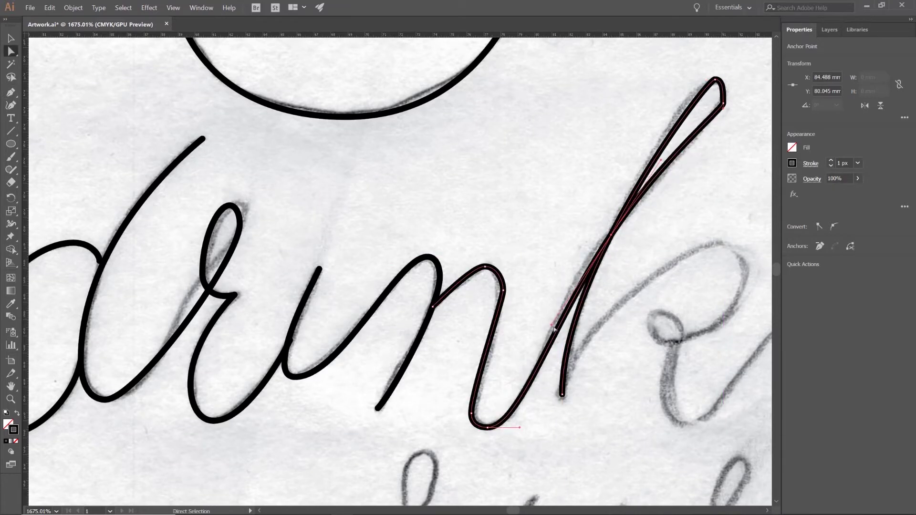
drag(551, 325, 601, 244)
drag(671, 178, 620, 226)
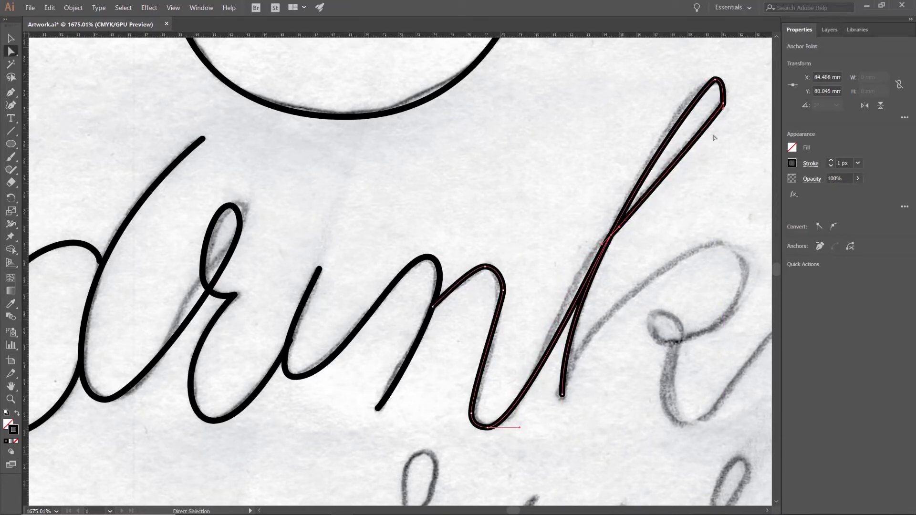
Step: Round out the k's tall loop by adjusting its upper anchors and handles and moving the crossing anchor onto the stem
click(723, 103)
drag(723, 109, 723, 144)
click(715, 79)
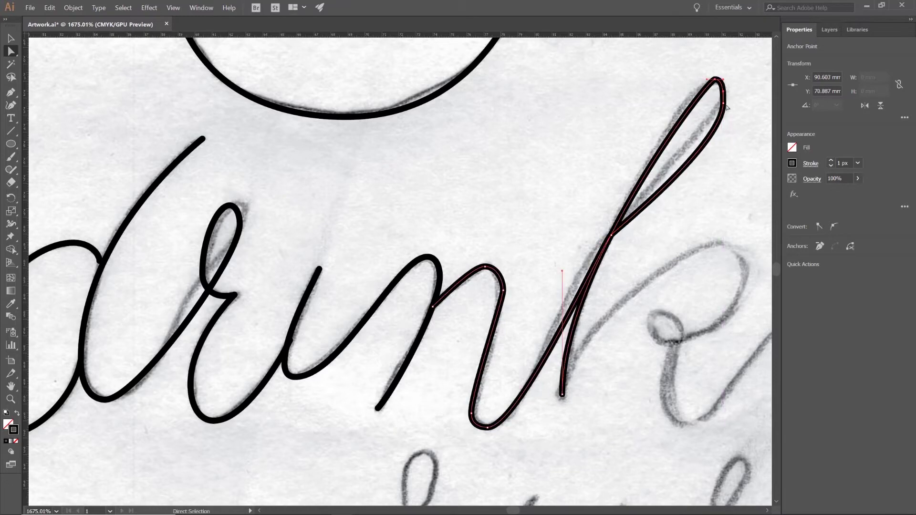
drag(725, 105, 724, 96)
drag(681, 82, 681, 83)
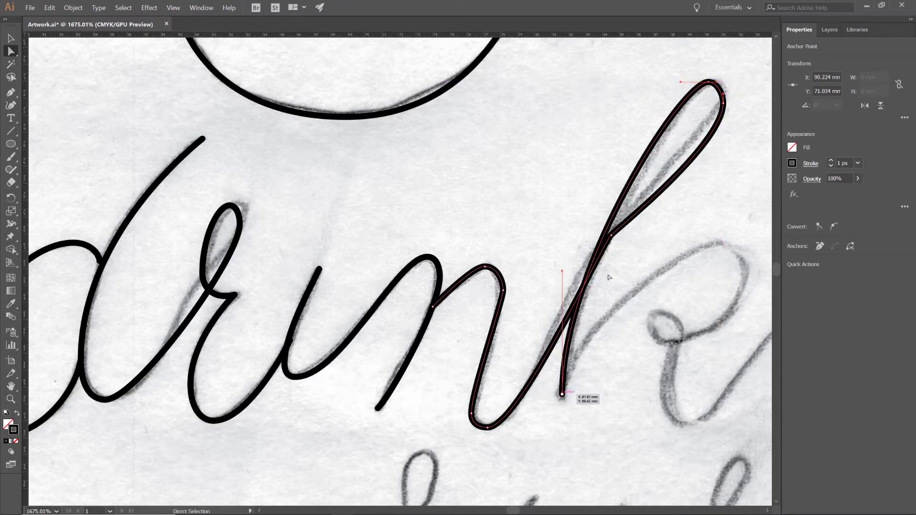
click(611, 236)
drag(645, 206, 632, 208)
mouse_move(611, 236)
mouse_down()
mouse_move(619, 237)
mouse_move(603, 236)
mouse_up()
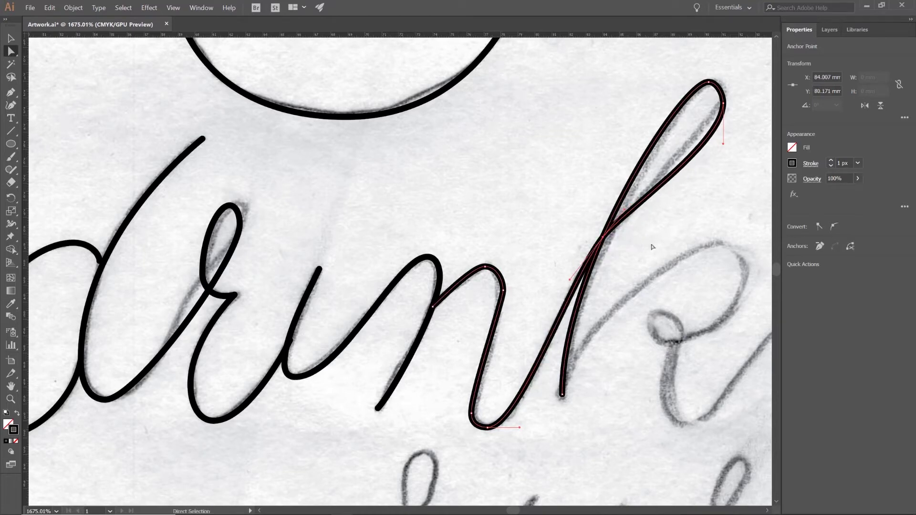
Step: Smooth the n's second arch and downstroke by repositioning its anchors and lengthening their handles
scroll(507, 268, down, 1)
drag(503, 255, 503, 252)
drag(497, 241, 495, 241)
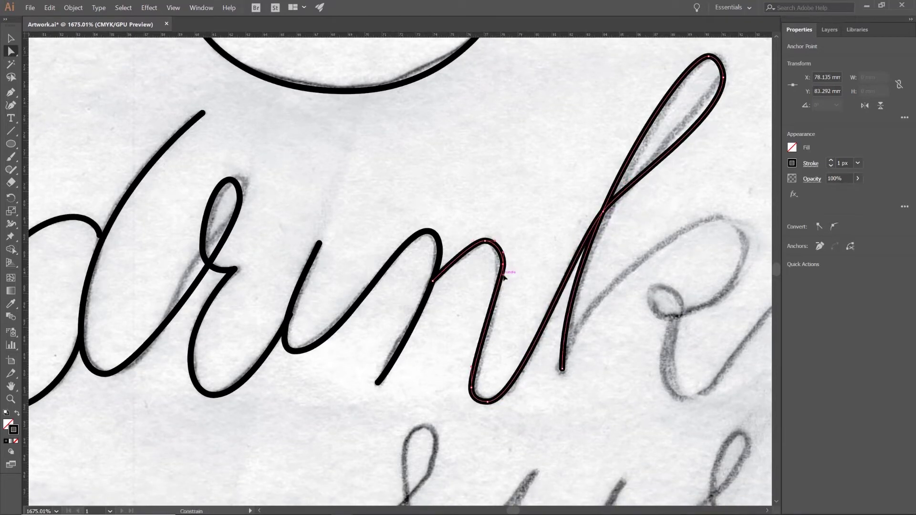
drag(503, 275, 502, 302)
drag(471, 366, 471, 345)
drag(485, 240, 502, 269)
drag(502, 257, 502, 254)
drag(491, 242, 494, 241)
drag(502, 305, 503, 301)
Step: Trace the k's bowl, small inner loop and leg through to its exit stroke with the Pen tool
scroll(476, 364, right, 8)
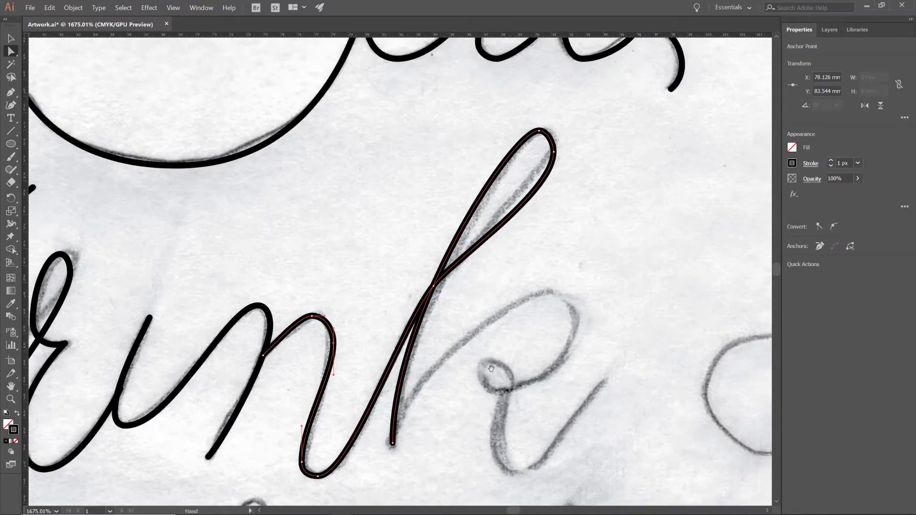
scroll(487, 343, up, 1)
key(p)
click(371, 366)
drag(524, 254, 552, 297)
key(ctrl+z)
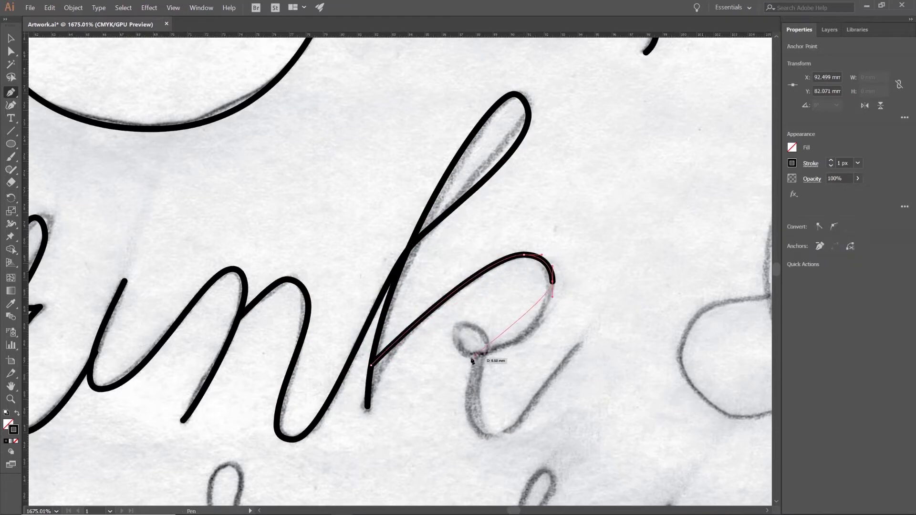
mouse_move(470, 357)
mouse_down()
mouse_move(404, 358)
mouse_move(459, 357)
mouse_up()
drag(454, 336, 489, 376)
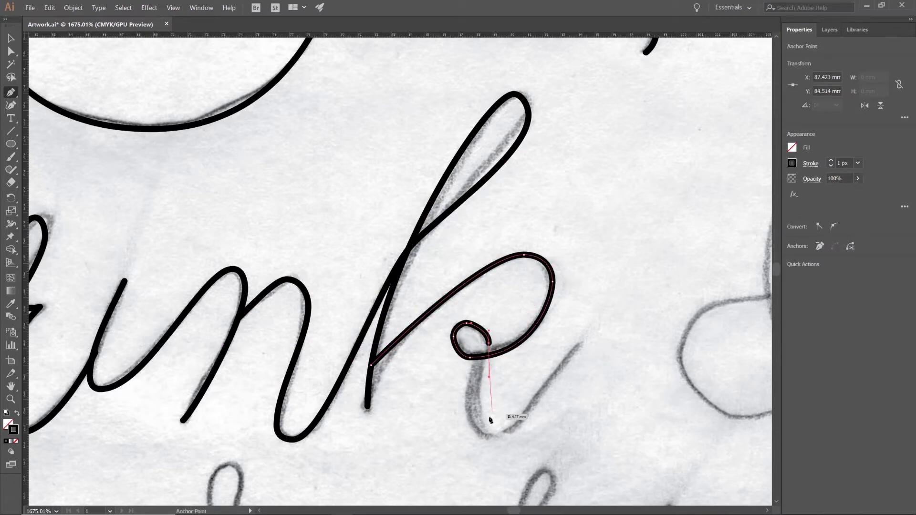
drag(465, 410, 506, 437)
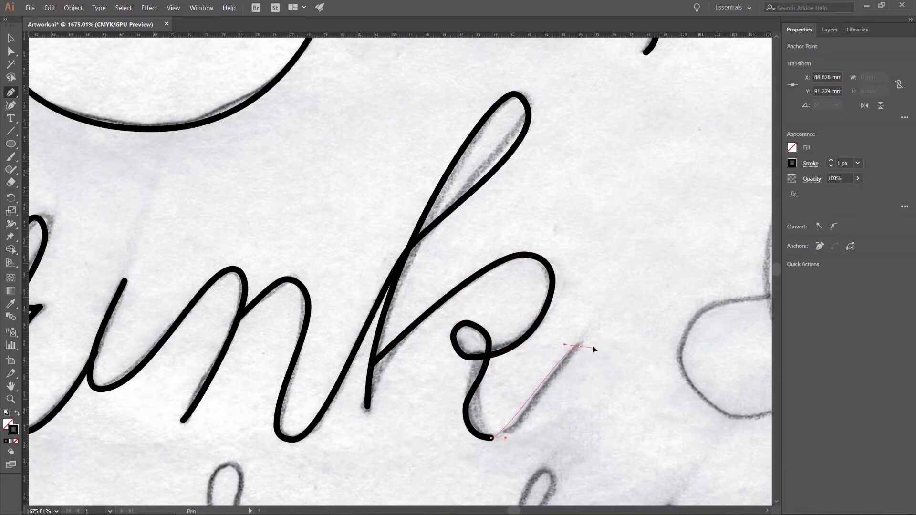
drag(580, 347, 596, 328)
Step: Pull a curve handle out of the k bowl's starting anchor with the Anchor Point tool
scroll(595, 328, up, 1)
ctrl+click(371, 375)
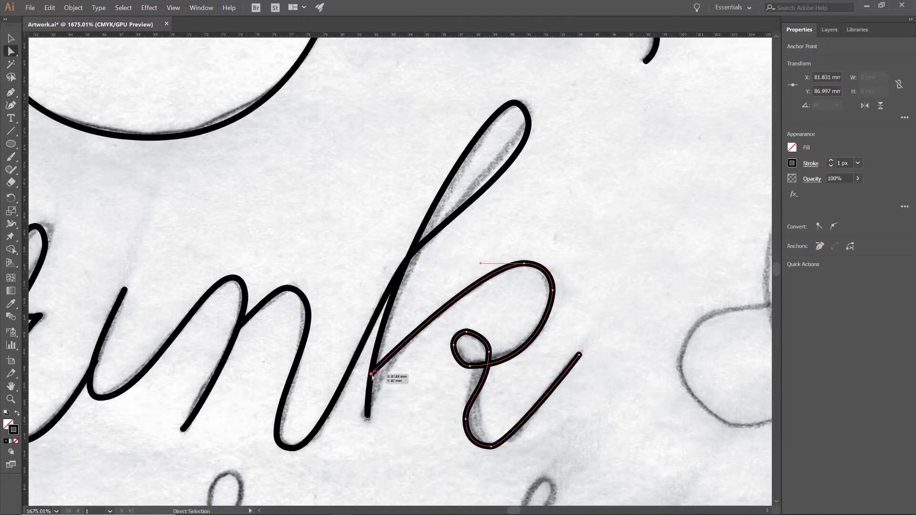
drag(10, 93, 36, 135)
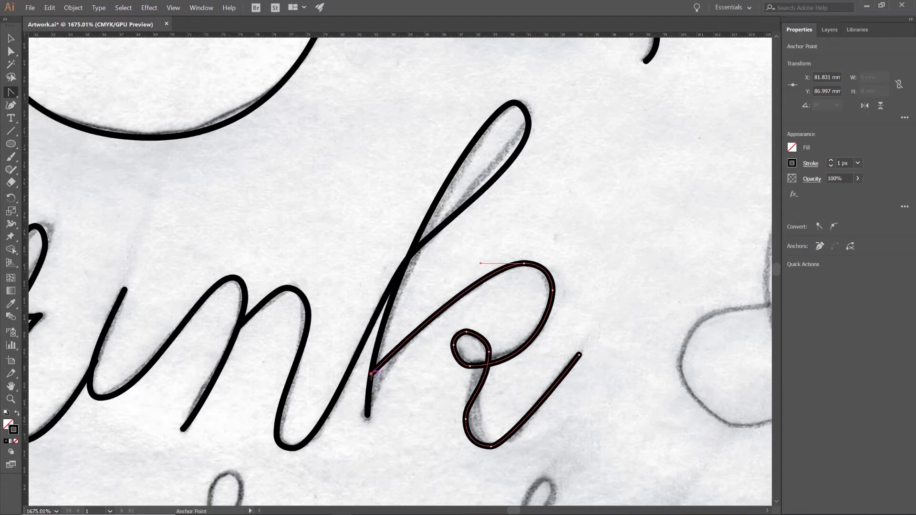
drag(372, 375, 396, 340)
Step: Refine the k's small inner loop by moving its anchors and adjusting the handles leading in from the bowl
key(a)
click(470, 367)
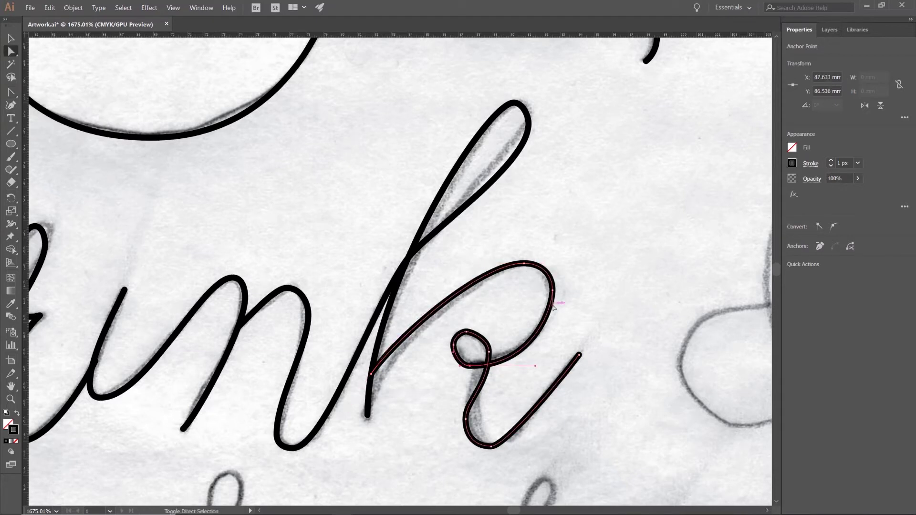
drag(534, 366, 521, 367)
drag(521, 367, 454, 357)
drag(464, 365, 462, 365)
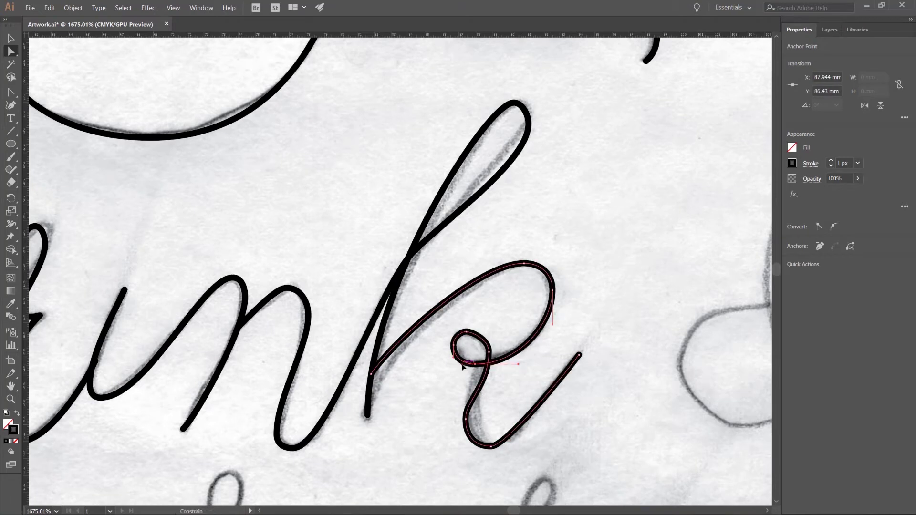
click(453, 345)
drag(466, 333, 488, 353)
click(489, 353)
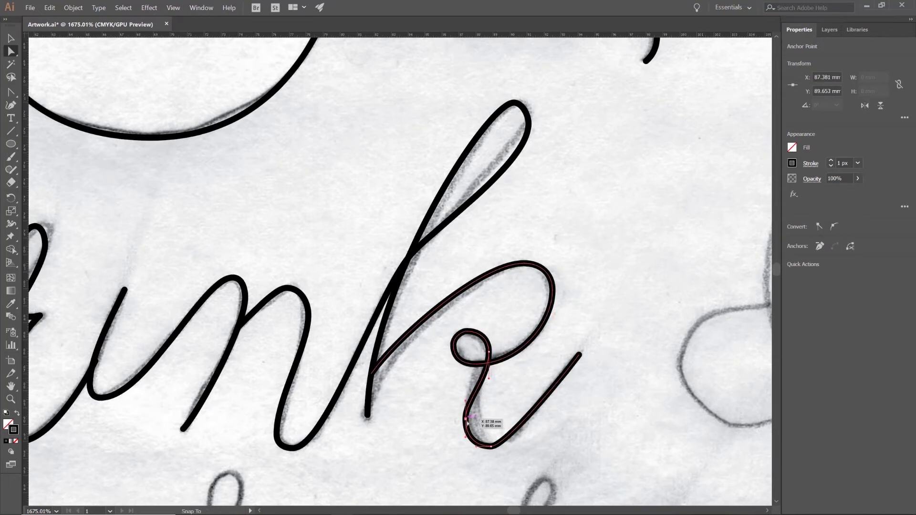
Step: Move the anchors at the k's lower leg onto the sketch and curve its exit stroke with the handles
click(491, 447)
drag(491, 447, 468, 436)
drag(467, 420, 472, 422)
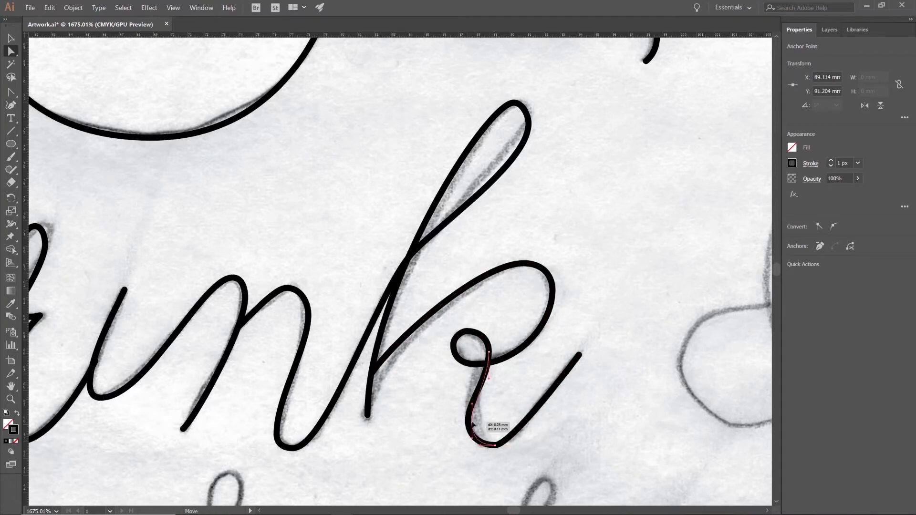
click(494, 445)
drag(509, 445, 518, 446)
drag(563, 376, 565, 381)
click(568, 436)
Step: Trace the ampersand from its short upper end around the lower bowl to the start of the crossing stroke
drag(633, 381, 178, 346)
key(p)
click(428, 278)
drag(289, 392, 252, 391)
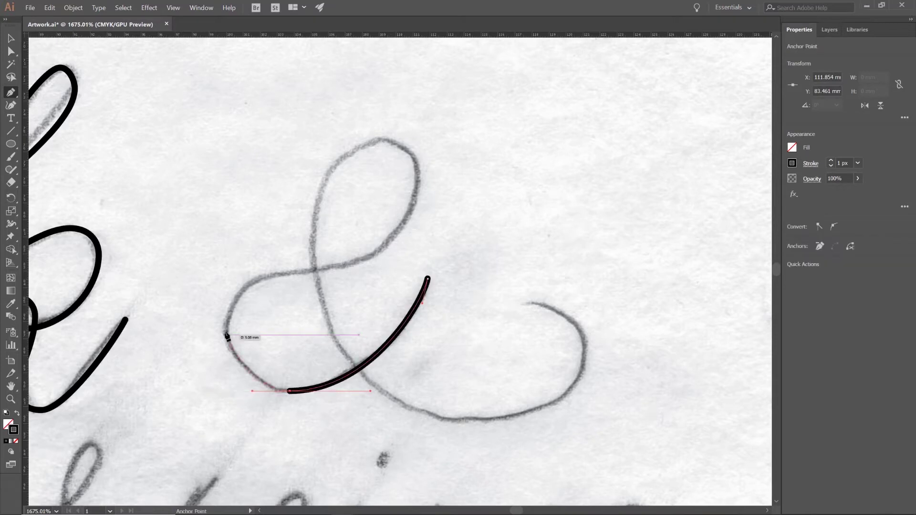
drag(224, 330, 228, 300)
click(265, 275)
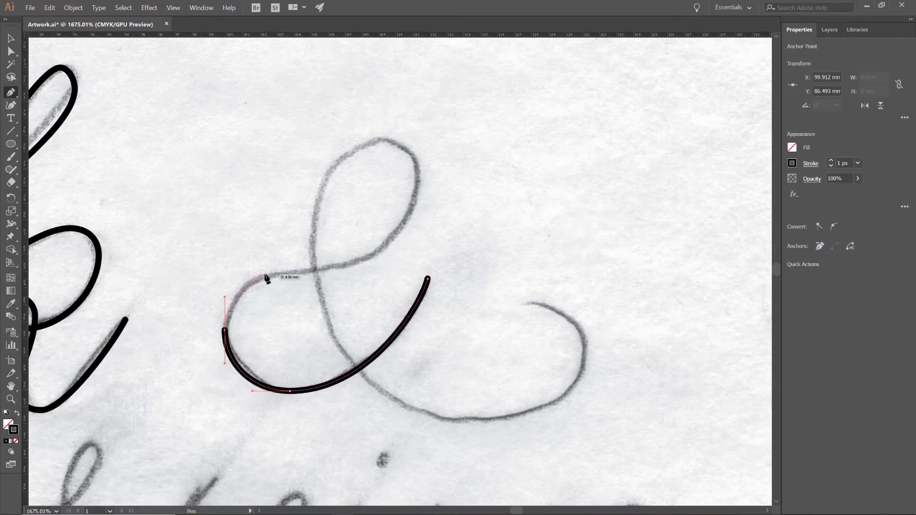
Step: Continue the ampersand path around its upper loop and along the sweeping tail to the curled end
click(419, 192)
key(ctrl+z)
drag(419, 181, 347, 139)
drag(311, 235, 312, 284)
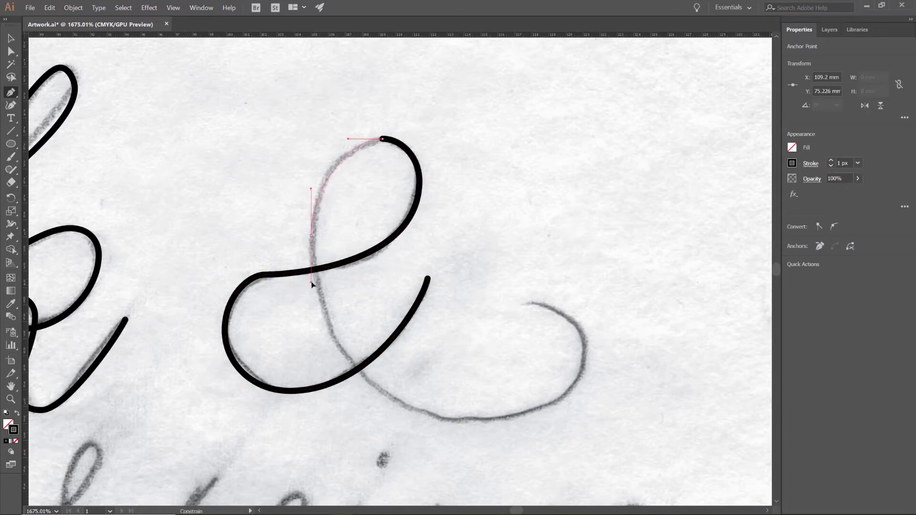
drag(310, 370, 311, 363)
drag(483, 421, 549, 418)
drag(586, 356, 585, 324)
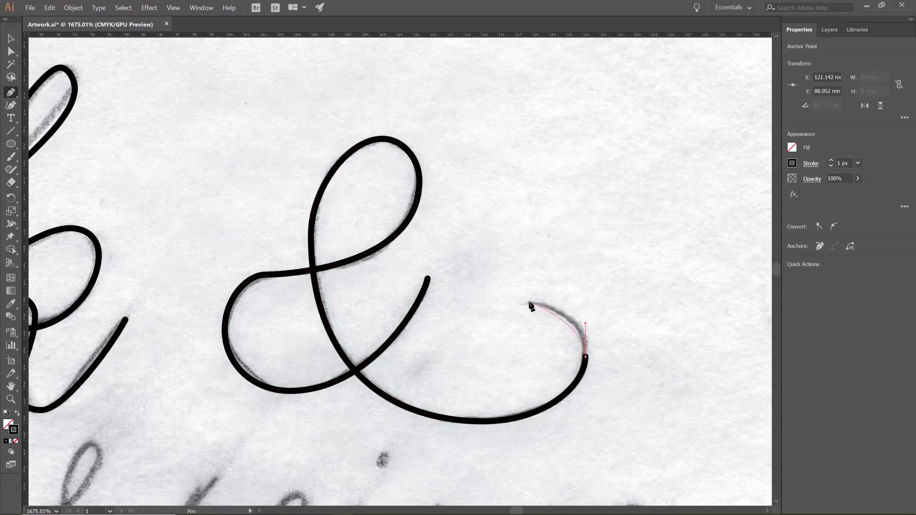
drag(506, 300, 505, 301)
Step: Smooth the ampersand's crossing stroke by angling the handles at the bowl's top anchor and shortening the upper loop's handle
key(a)
click(265, 275)
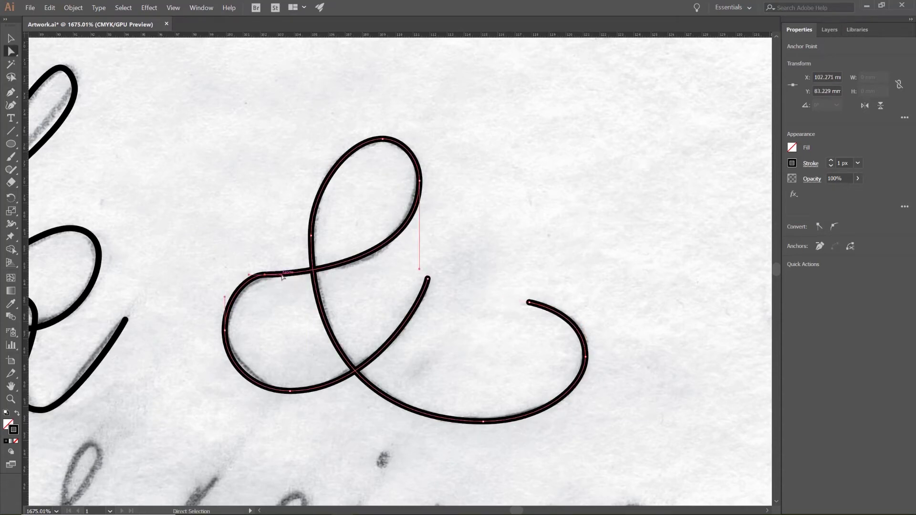
drag(292, 275, 323, 265)
drag(419, 269, 419, 253)
drag(265, 274, 268, 274)
drag(325, 268, 274, 276)
drag(373, 257, 376, 259)
drag(419, 231, 420, 237)
scroll(422, 339, down, 1)
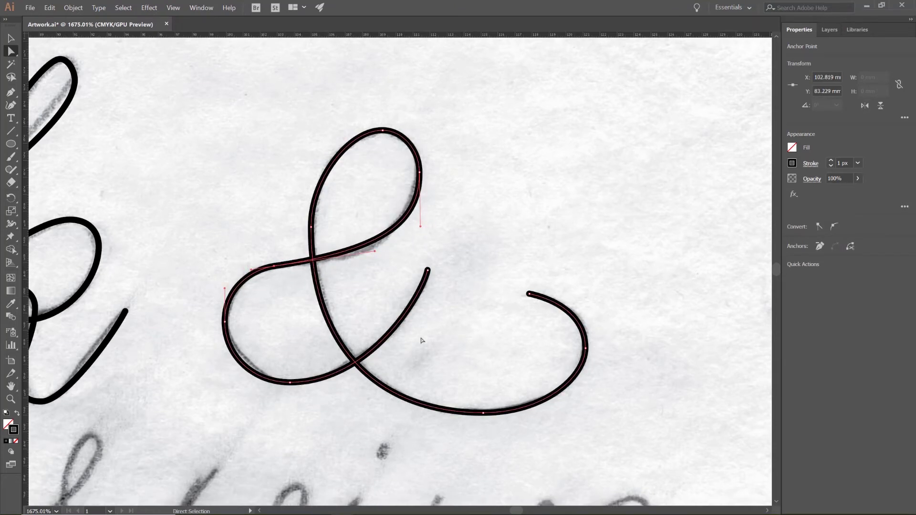
Step: Trace the s of "survive" from its entry stroke over the upper loop to the curled lower end, and refine its stem curve
key(ctrl+space)
drag(412, 392, 258, 431)
drag(229, 451, 398, 319)
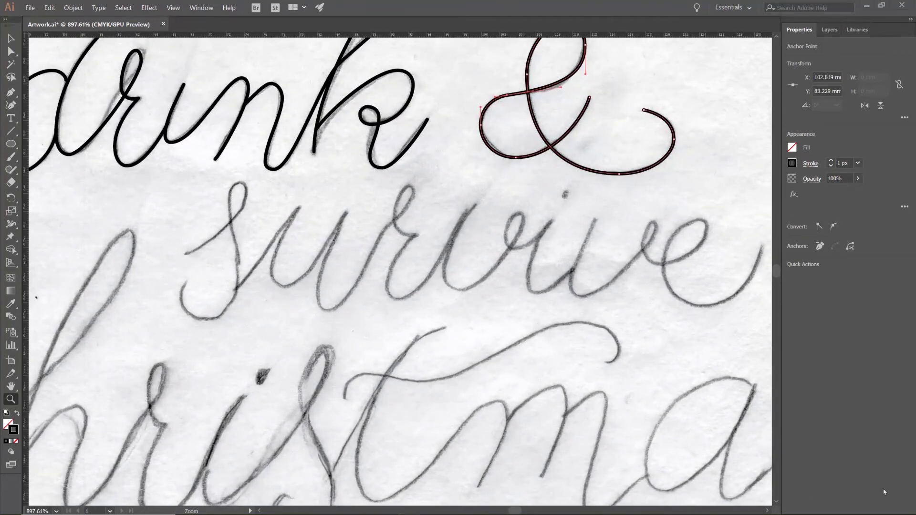
drag(186, 254, 199, 250)
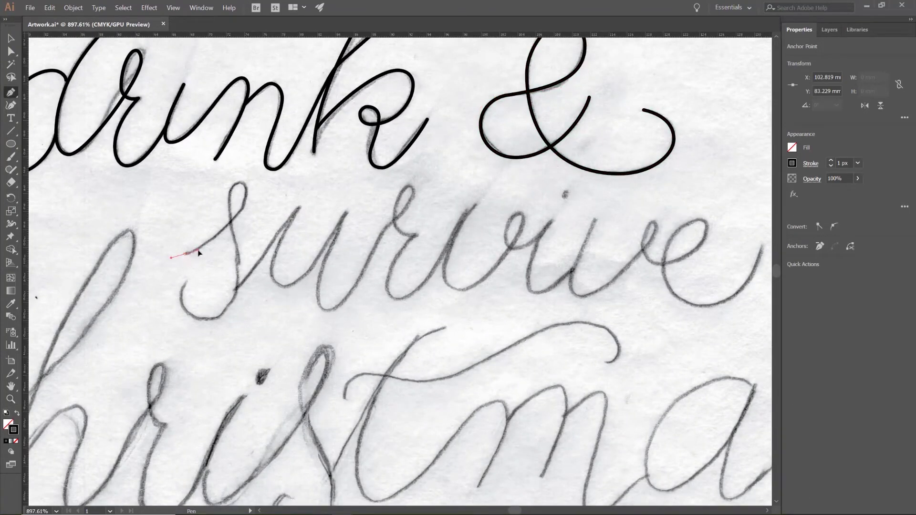
drag(249, 192, 228, 209)
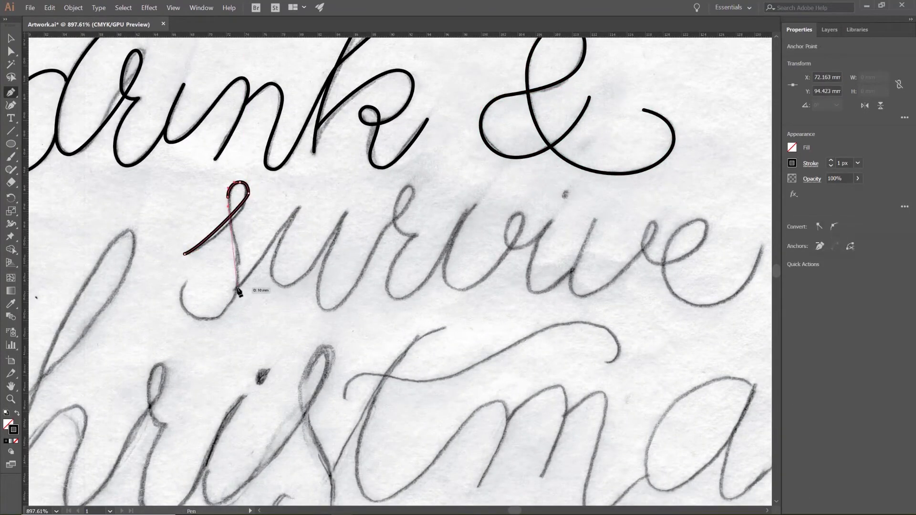
drag(237, 289, 228, 308)
drag(207, 320, 191, 276)
drag(249, 203, 228, 210)
drag(237, 268, 237, 250)
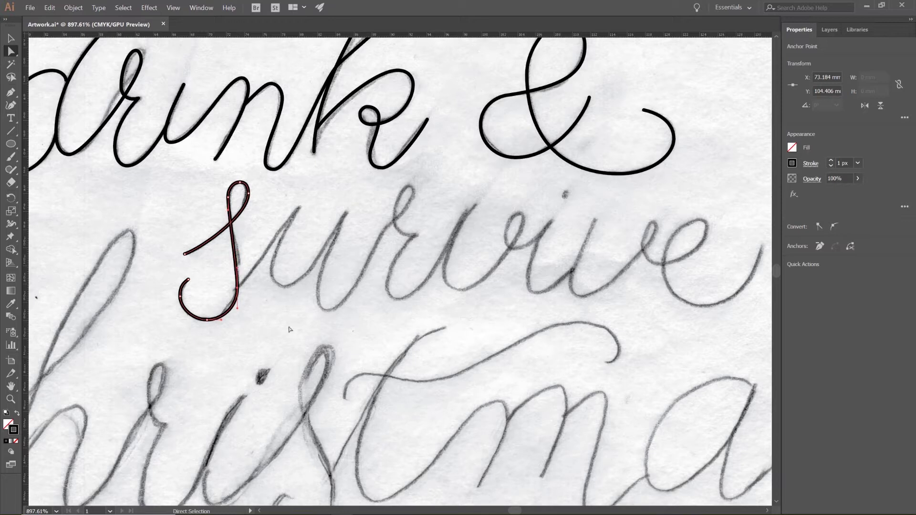
Step: Trace the u of "survive" as a new path from the s's lower stem through both of its pointed upstrokes
key(v)
key(p)
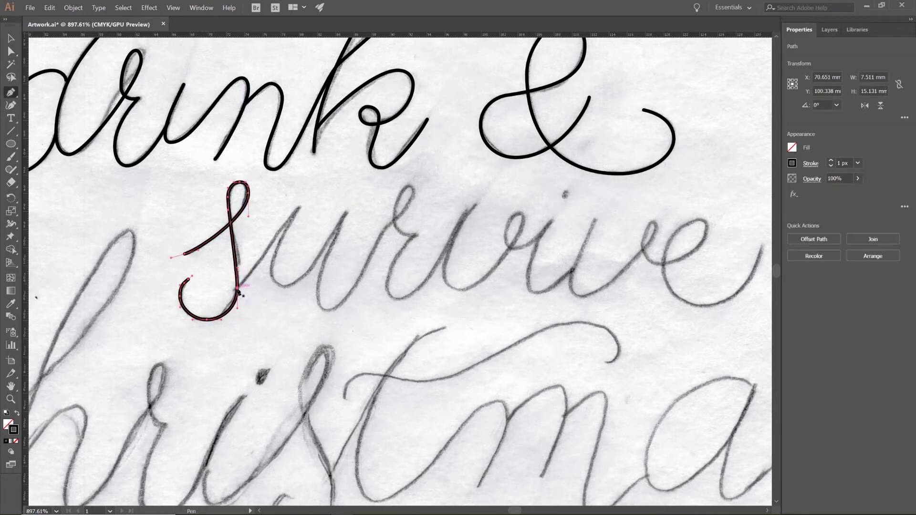
click(237, 289)
drag(297, 210, 301, 197)
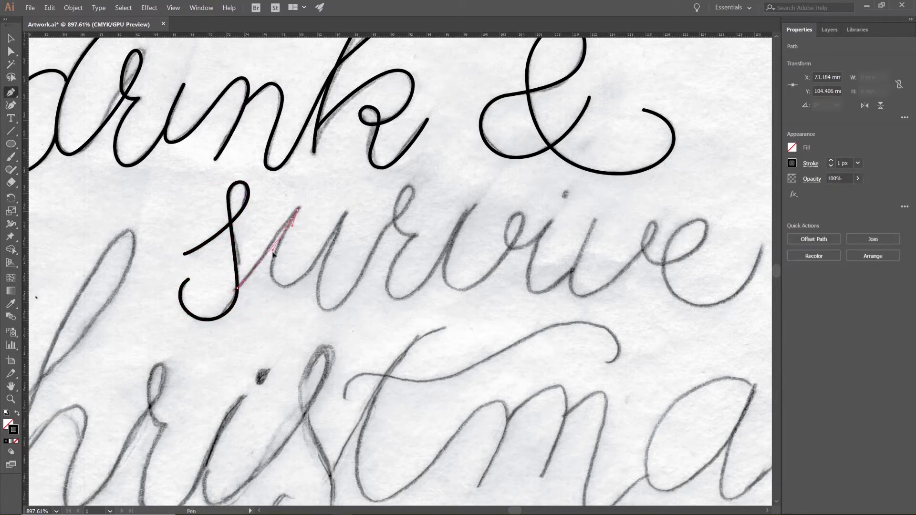
drag(286, 288, 333, 311)
click(344, 217)
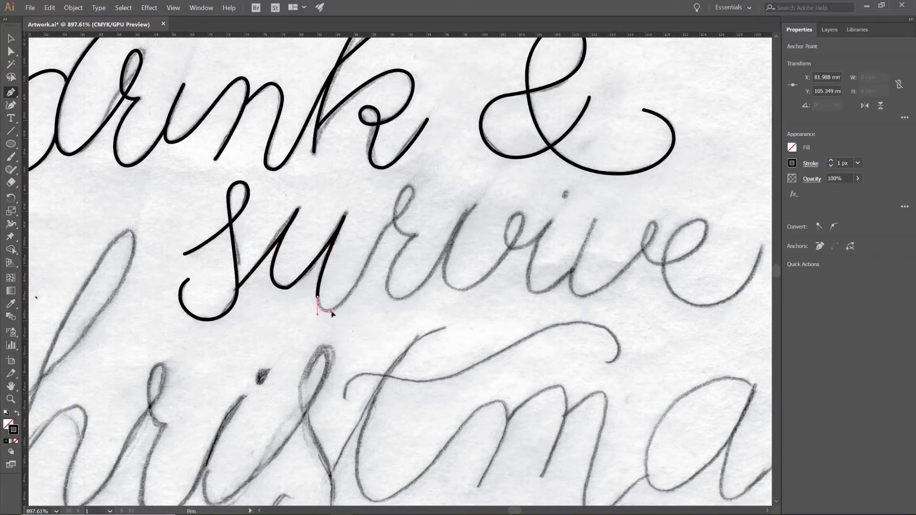
Step: Continue the path through the r's upper loop and shoulder, around its lower curve to the exit stroke meeting the v
drag(409, 185, 401, 248)
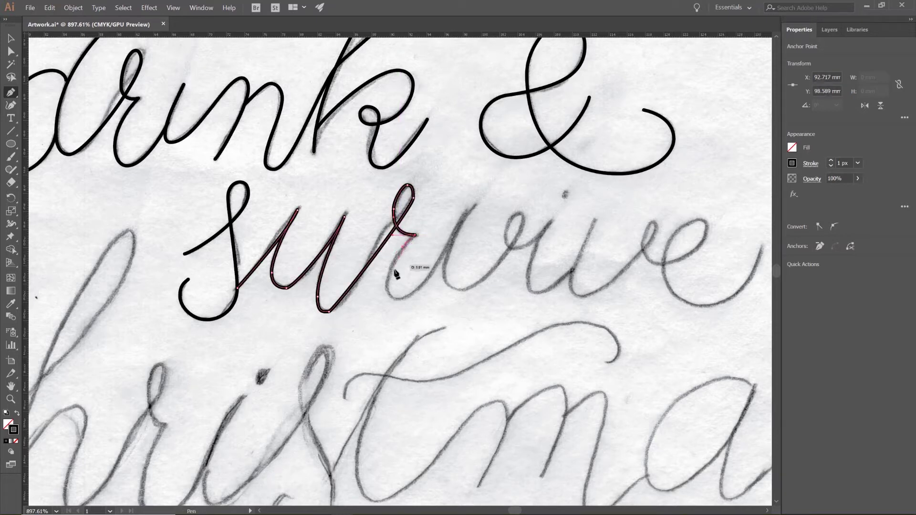
drag(386, 287, 387, 303)
drag(401, 300, 405, 300)
drag(449, 254, 457, 241)
Step: Adjust the handles at the two bottom curves of the u so its upstrokes follow the sketch
key(a)
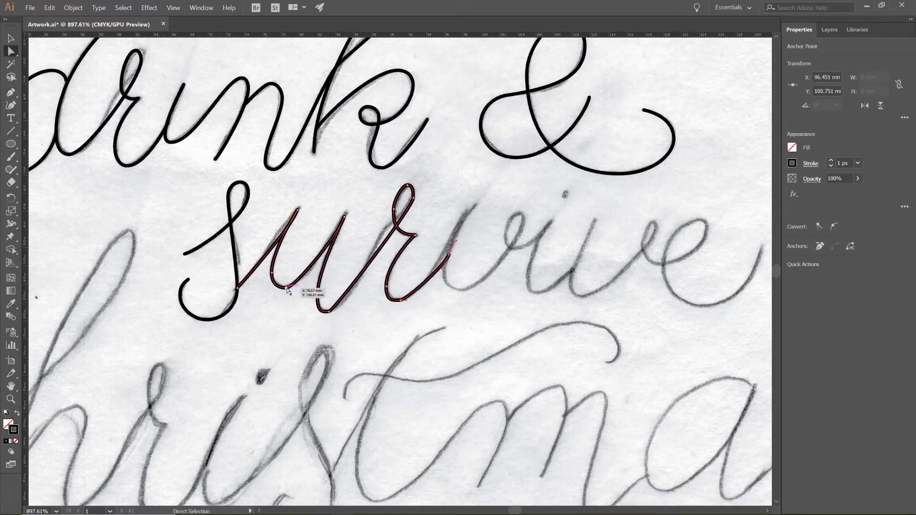
click(286, 288)
drag(294, 288, 351, 316)
click(328, 312)
Step: Narrow and lower the r's upper loop by moving its anchors and handles, and refine the r's lower curve
click(413, 200)
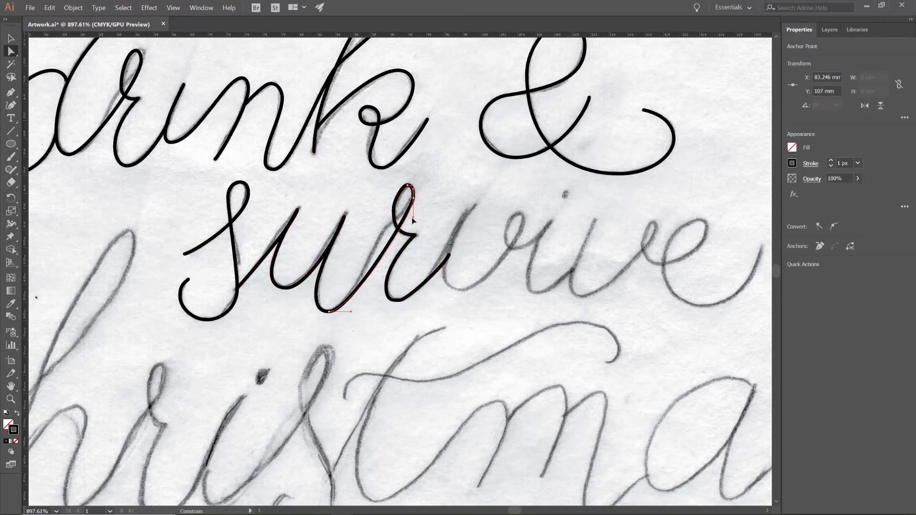
key(ctrl+z)
drag(411, 203, 424, 214)
drag(413, 205, 408, 205)
drag(392, 235, 408, 225)
click(378, 204)
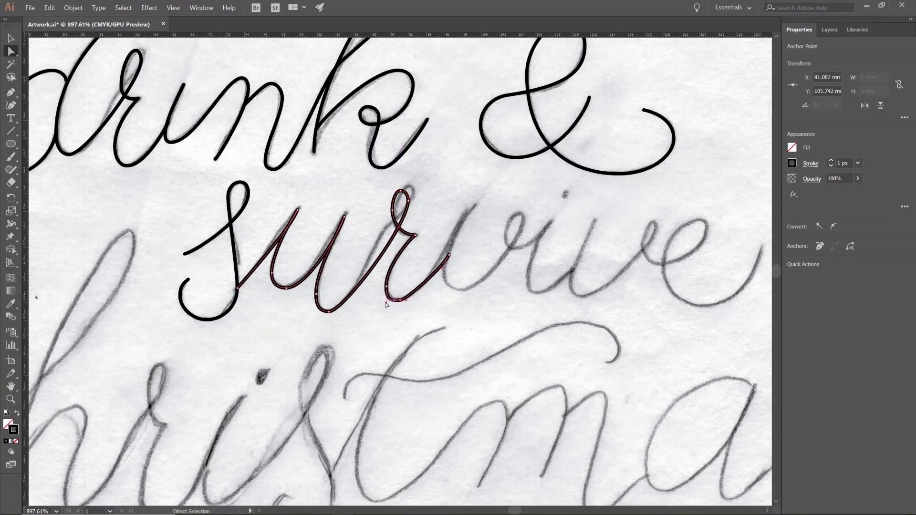
drag(387, 298, 387, 297)
click(432, 326)
Step: Trace the first v of "survive" from its upper start around the bottom curve and small loop to the connecting stroke
key(p)
drag(474, 207, 459, 224)
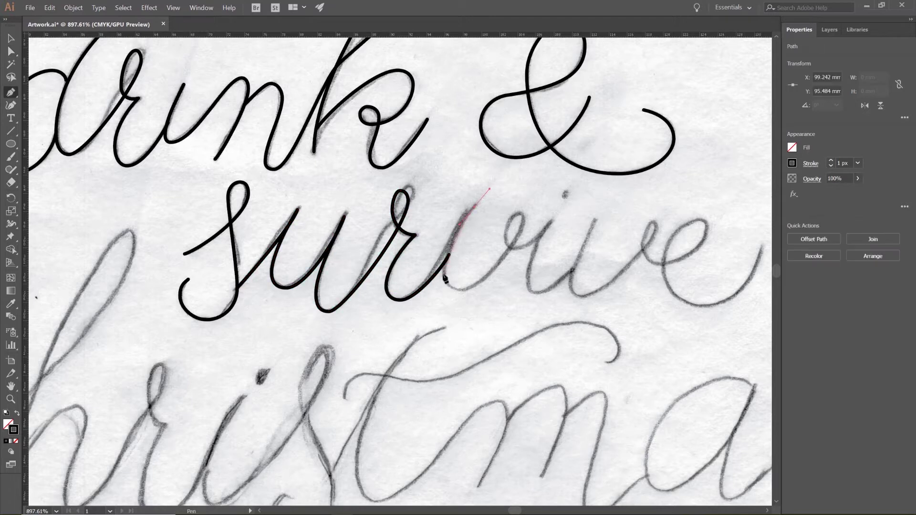
mouse_move(443, 302)
mouse_down()
mouse_move(444, 288)
mouse_move(474, 290)
mouse_up()
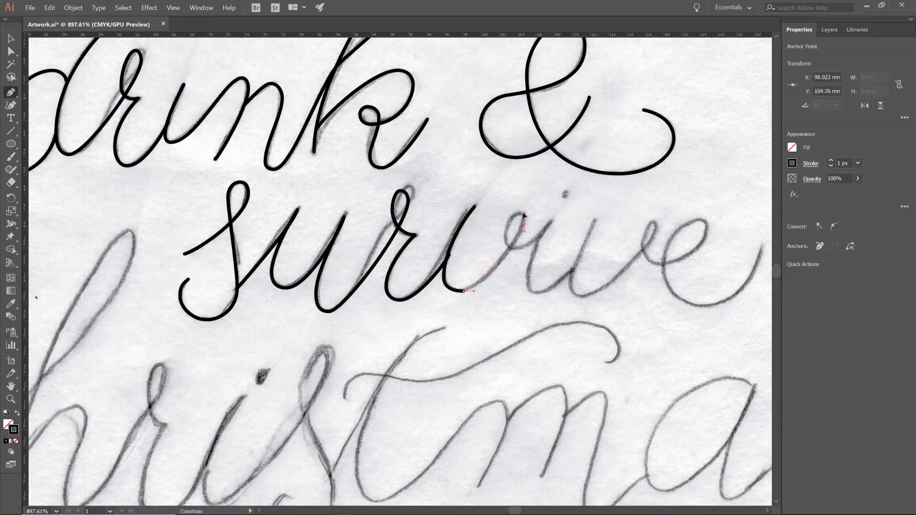
drag(524, 216, 524, 216)
drag(517, 213, 510, 213)
drag(506, 238, 521, 250)
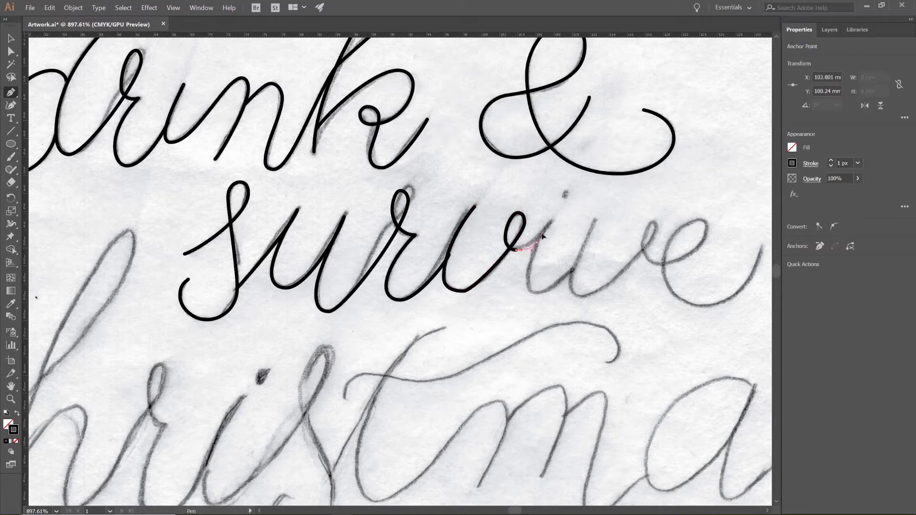
click(541, 237)
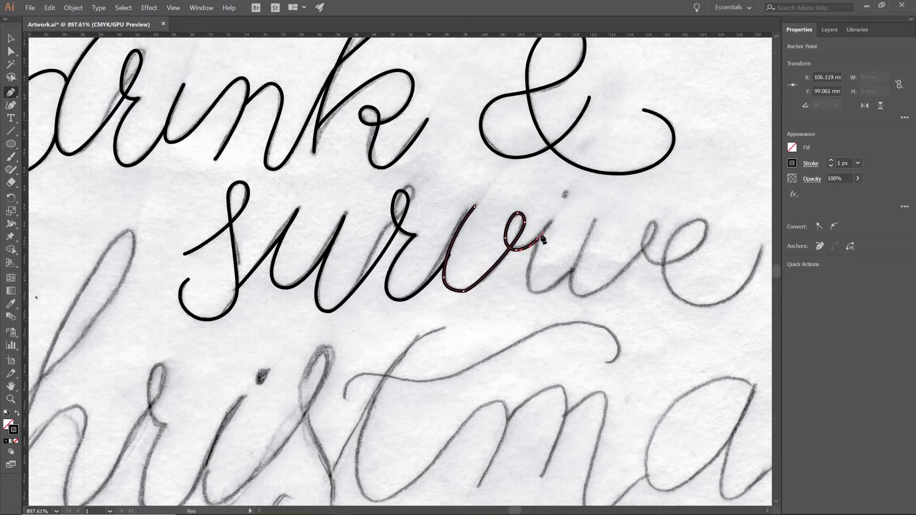
Step: Smooth the first v by shifting its bottom anchor and handles, pulling in the connecting stroke's end and adjusting the small upper loop
key(a)
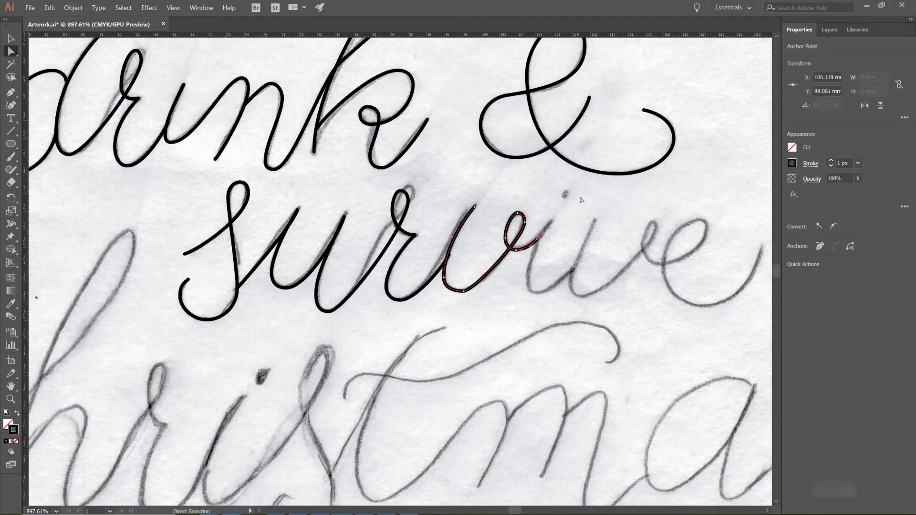
click(463, 292)
drag(473, 291, 479, 291)
drag(525, 236, 524, 241)
drag(463, 291, 444, 285)
drag(449, 292, 449, 291)
drag(459, 292, 480, 293)
click(518, 213)
drag(524, 213, 522, 213)
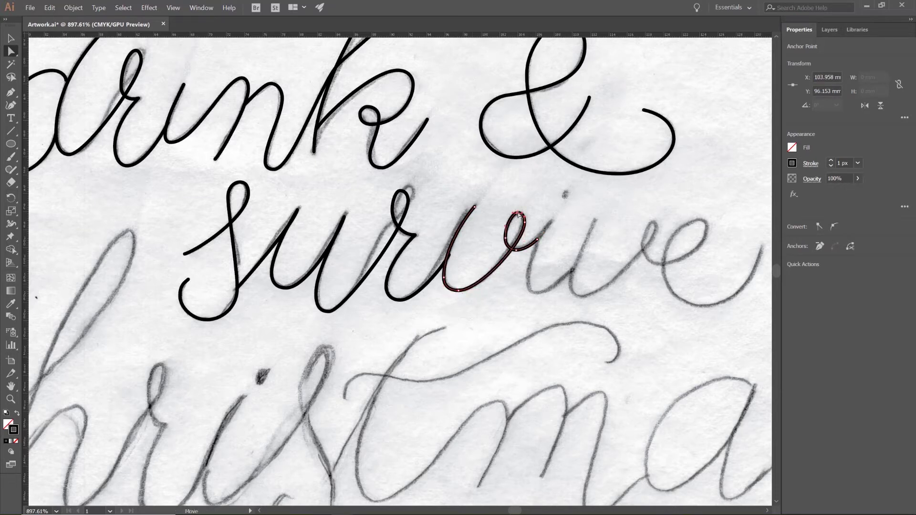
click(564, 304)
click(444, 262)
click(448, 254)
click(438, 352)
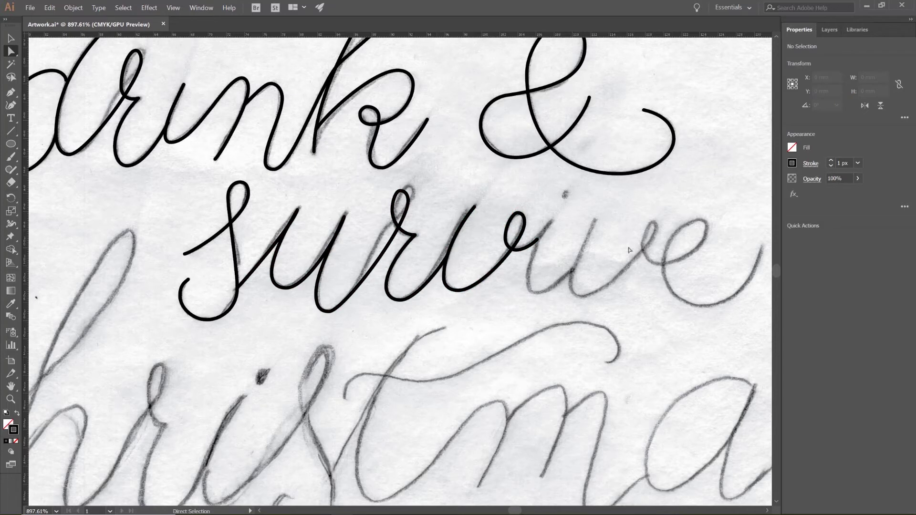
Step: Trace the stem of the second i-shaped letter in "survive" down around its bottom curve to the next letter, and refine that curve
key(p)
click(551, 219)
drag(527, 276, 528, 290)
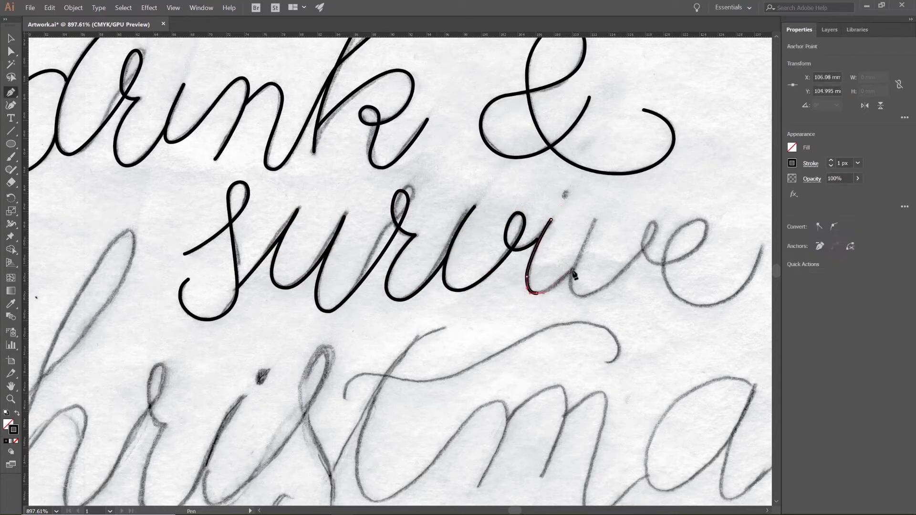
drag(572, 271, 578, 264)
key(a)
click(551, 295)
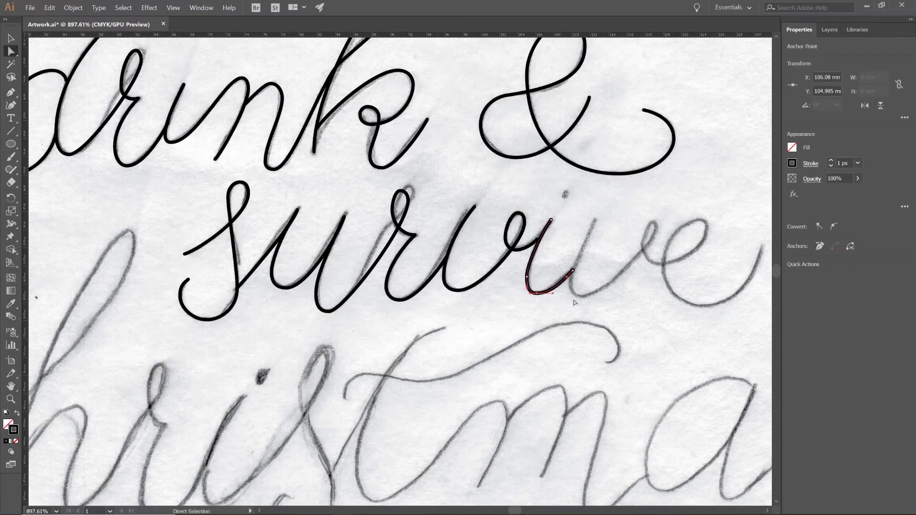
Step: Trace the second v of "survive" from its upper start through the bottom curve and small loop to the e
key(p)
drag(598, 219, 588, 233)
drag(570, 282, 572, 299)
key(ctrl+z)
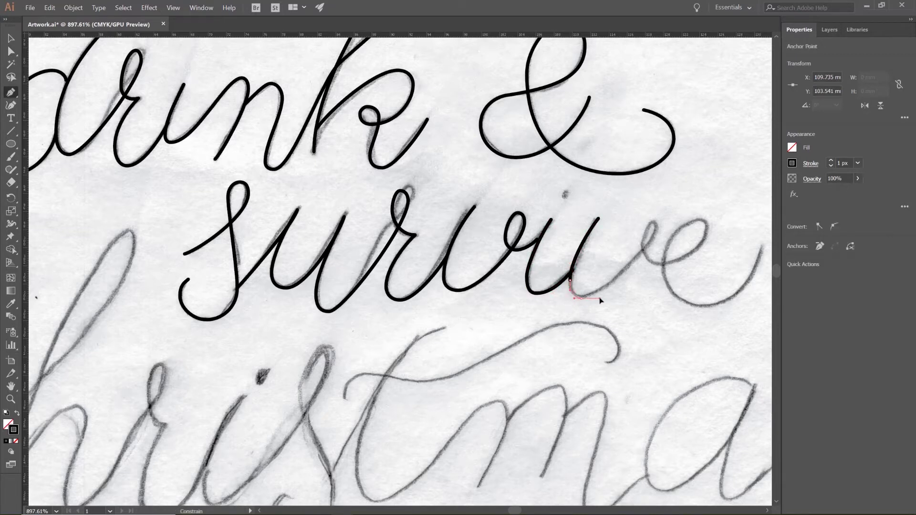
drag(658, 224, 657, 223)
drag(652, 222, 648, 222)
mouse_move(641, 246)
mouse_down()
mouse_move(641, 258)
mouse_move(675, 265)
mouse_up()
Step: Continue the path around the e's upper loop and wide lower bowl to the end of its exit stroke
drag(708, 228, 679, 220)
drag(662, 270, 733, 311)
drag(764, 249, 768, 221)
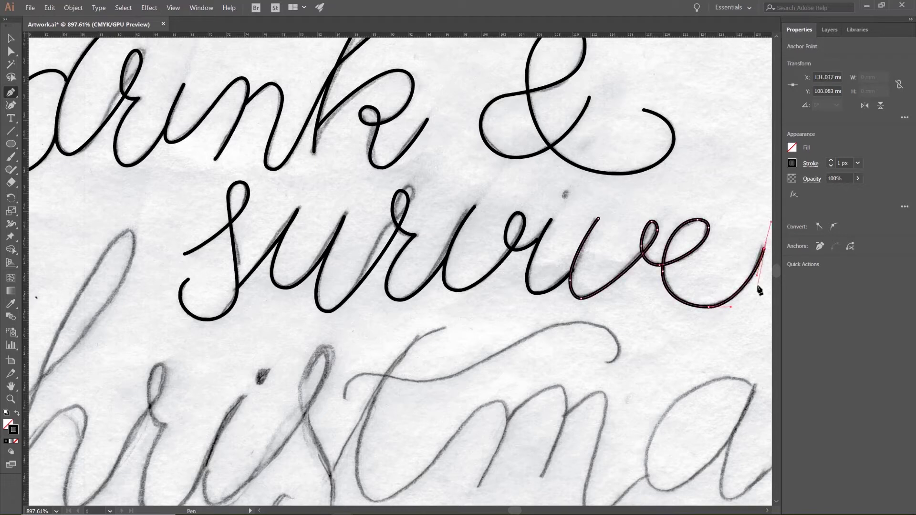
Step: Refine the final e by repositioning its bottom anchor, balancing the bowl's handles and moving the exit stroke's end point
key(a)
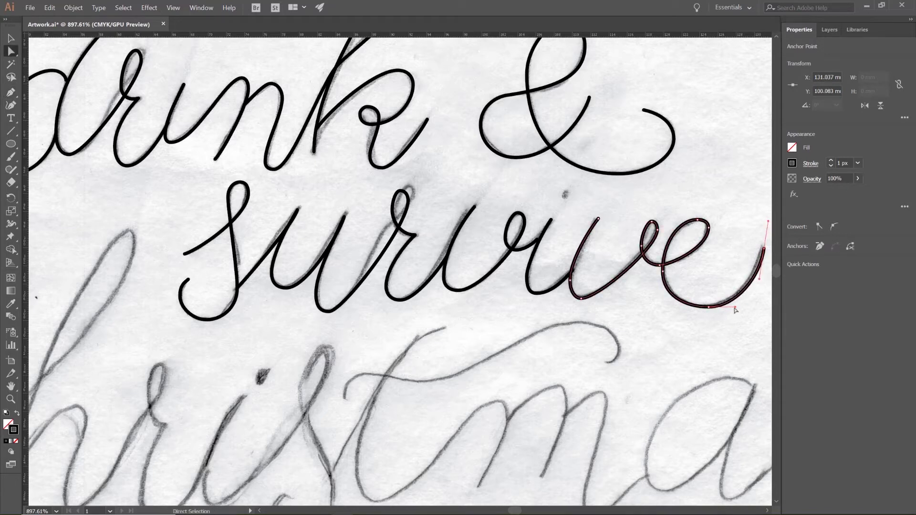
drag(709, 310, 712, 311)
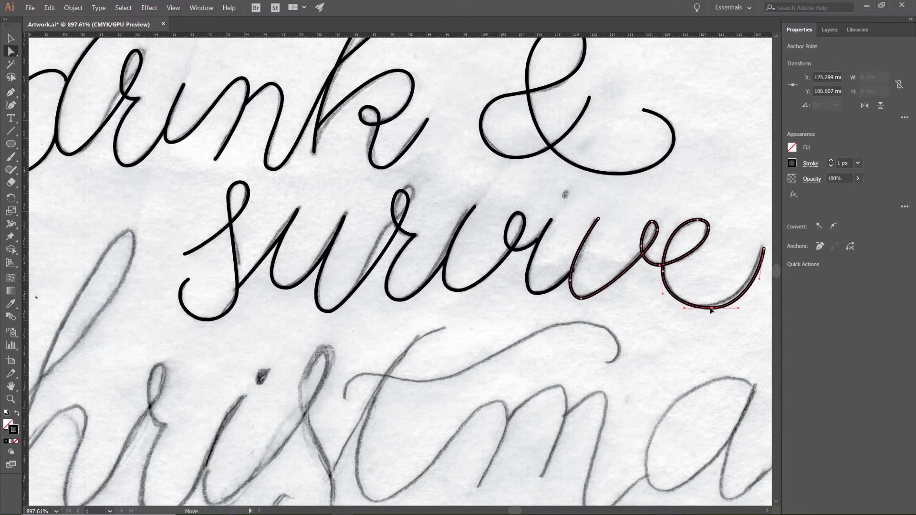
click(663, 271)
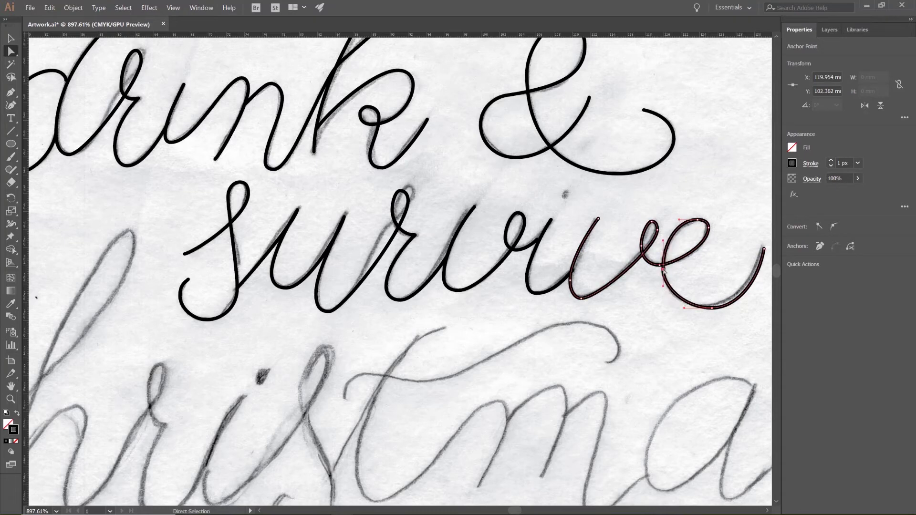
click(710, 308)
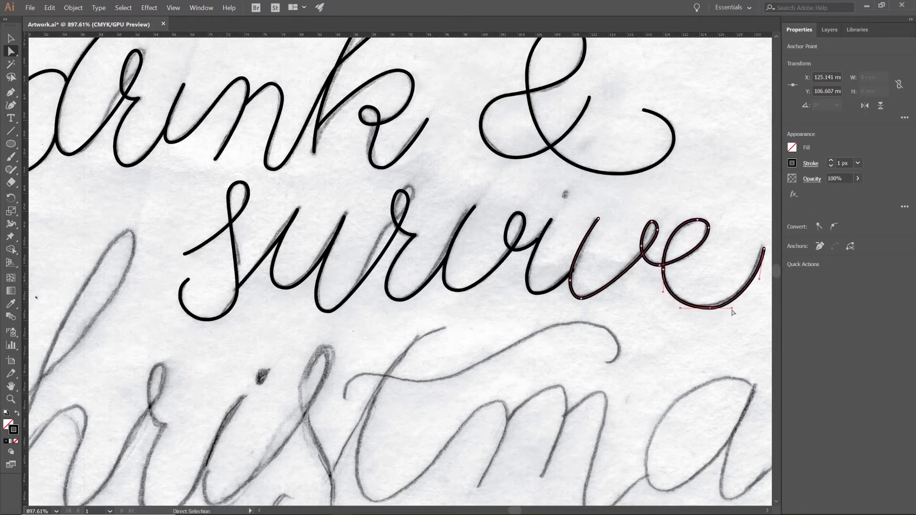
drag(763, 249, 761, 251)
drag(709, 308, 704, 307)
drag(675, 307, 681, 307)
Step: Trace the inner spiral of the C in "Christmas" from its curled start around to the bottom of the small loop
scroll(548, 374, down, 2)
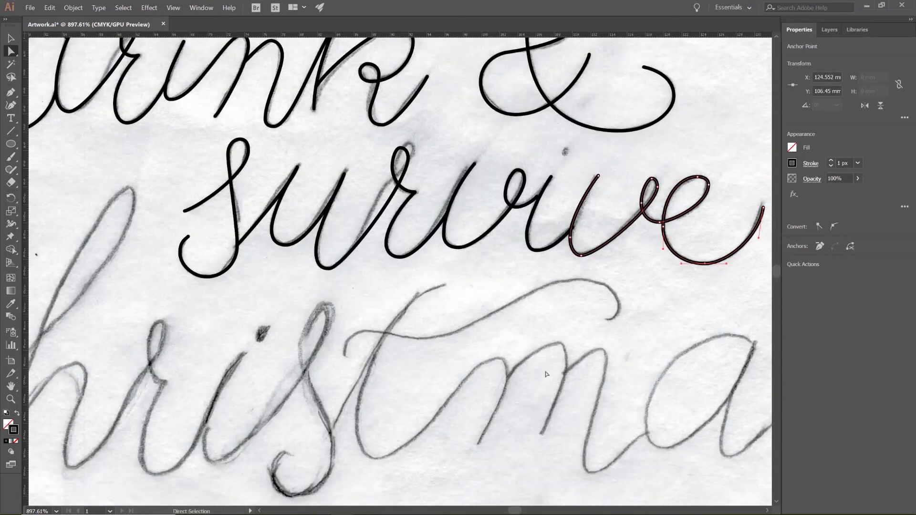
key(z)
drag(542, 388, 512, 344)
drag(260, 271, 287, 279)
drag(287, 279, 220, 274)
key(Tab)
scroll(221, 274, up, 2)
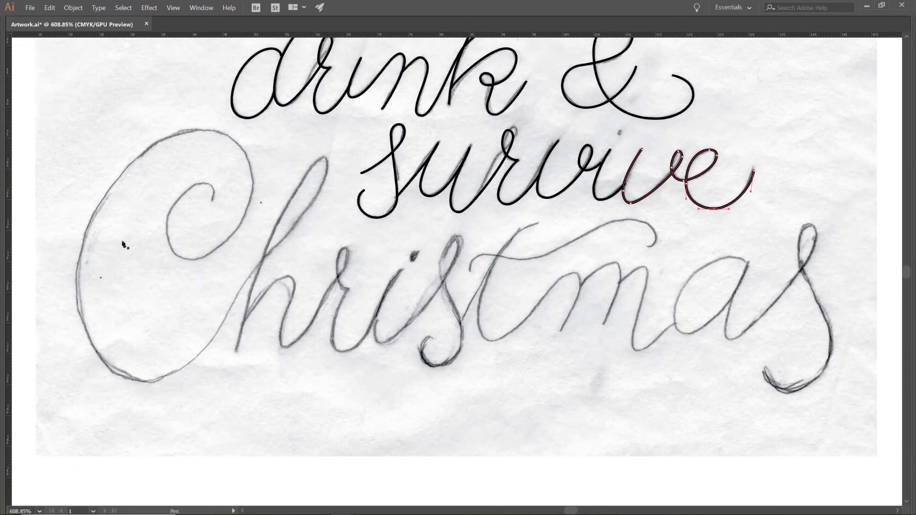
drag(200, 212, 205, 211)
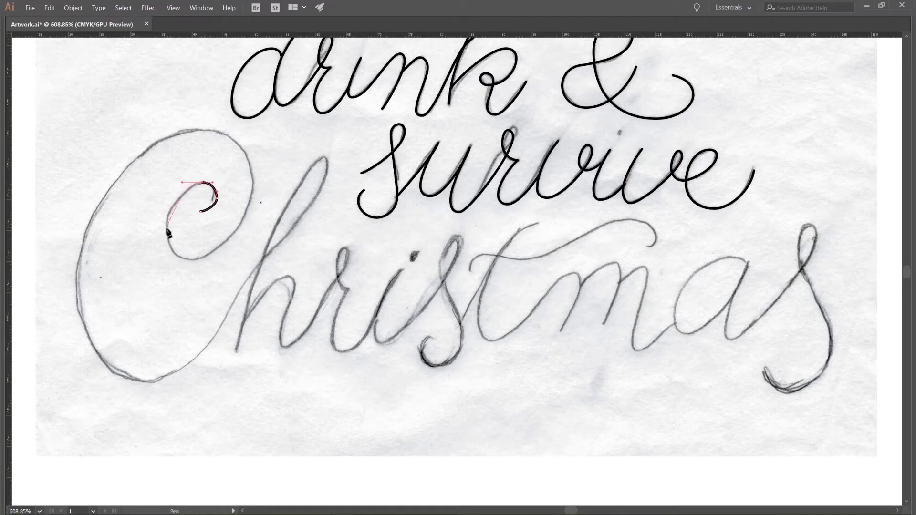
drag(166, 252, 219, 261)
Step: Continue the path around the C's outer curve and base, then through the h's tall loop to the foot of its stem
drag(253, 183, 254, 152)
drag(205, 130, 139, 129)
drag(77, 303, 76, 353)
drag(150, 382, 187, 377)
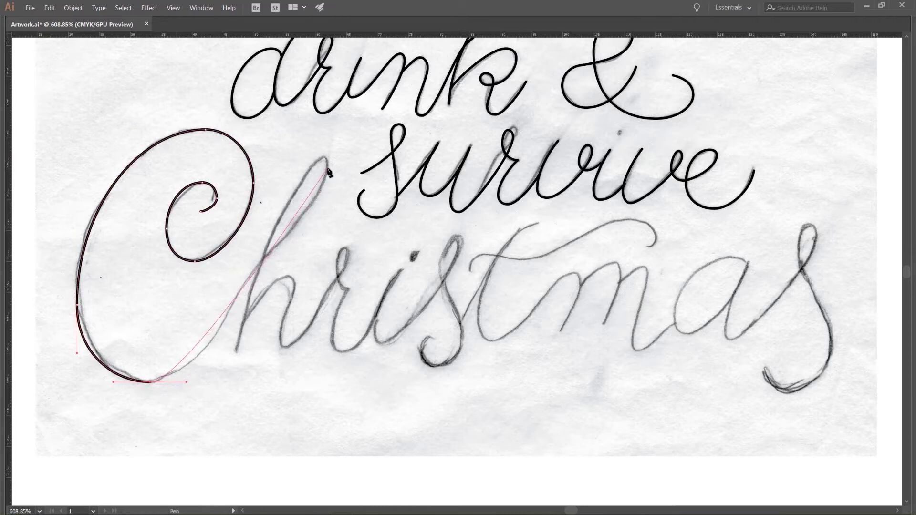
drag(328, 172, 327, 161)
drag(236, 350, 229, 429)
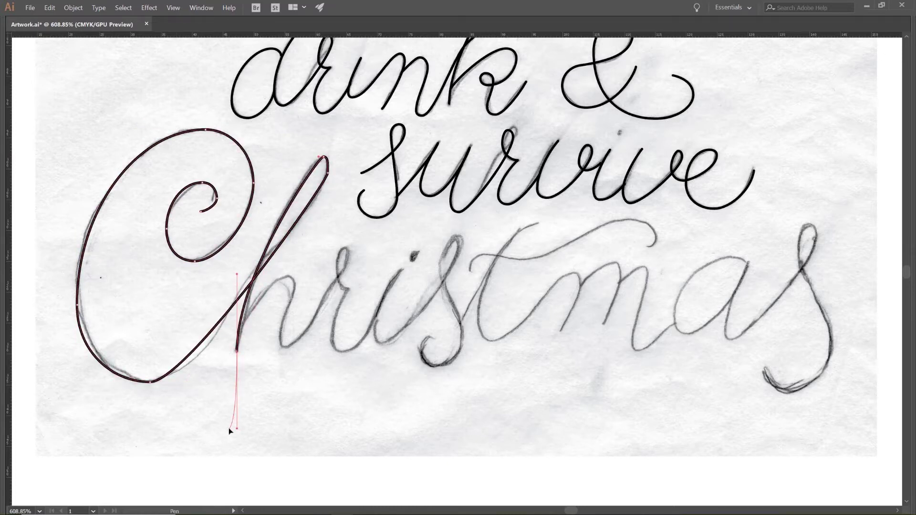
Step: Add an anchor where the C's rising stroke crosses the h stem and angle the handles to smooth the stroke from the C's base
drag(265, 264, 262, 260)
drag(170, 382, 198, 382)
drag(265, 257, 294, 227)
drag(212, 310, 224, 298)
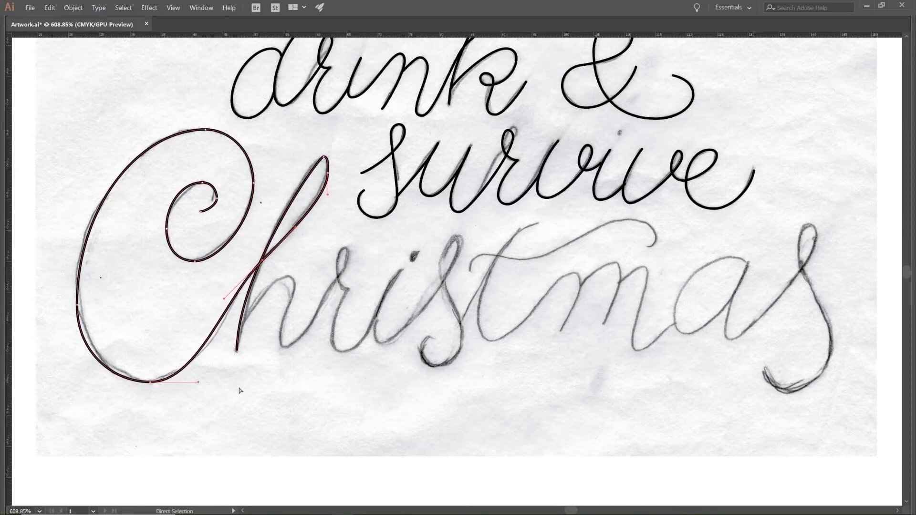
ctrl+click(239, 389)
ctrl+click(196, 357)
drag(198, 382, 211, 382)
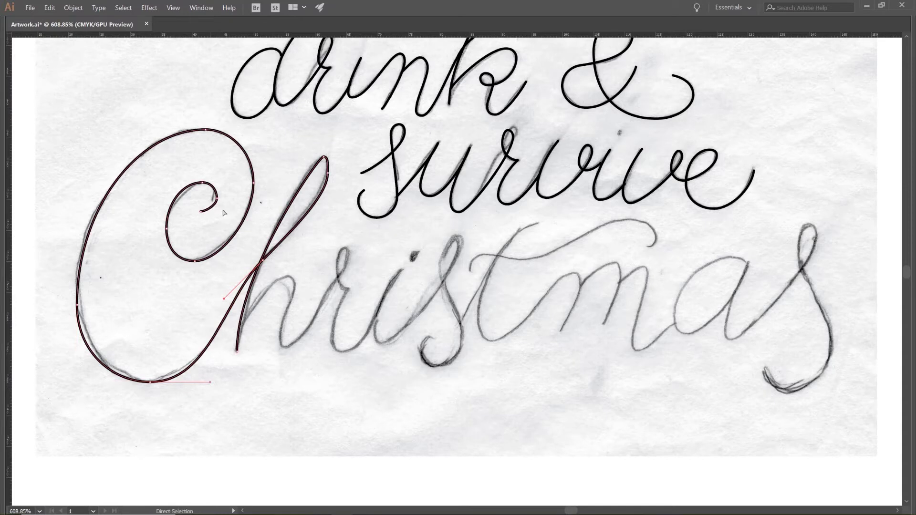
Step: Reshape the h's tall loop with the handles at its top and on the stem, and save the document
mouse_move(324, 157)
mouse_down()
mouse_move(330, 172)
mouse_move(320, 157)
mouse_move(306, 157)
mouse_up()
drag(237, 274, 237, 291)
drag(306, 157, 300, 156)
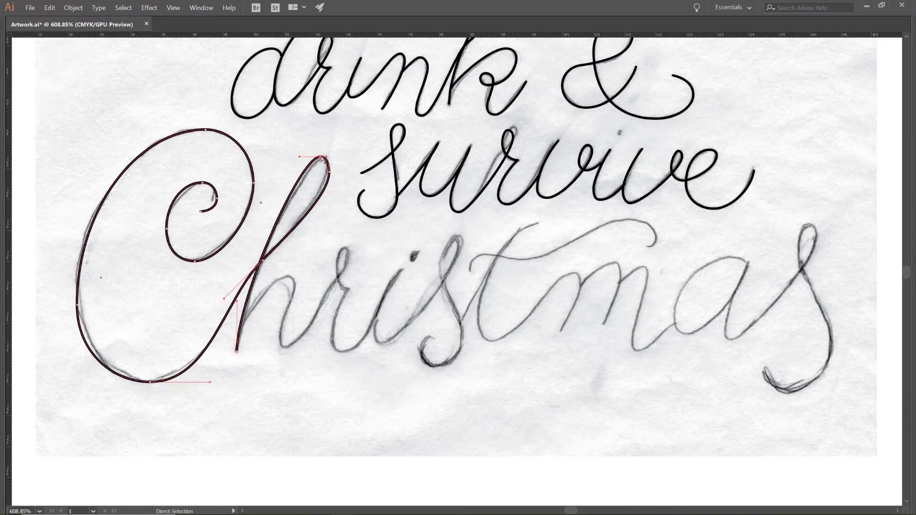
click(328, 176)
key(ctrl+s)
key(plus)
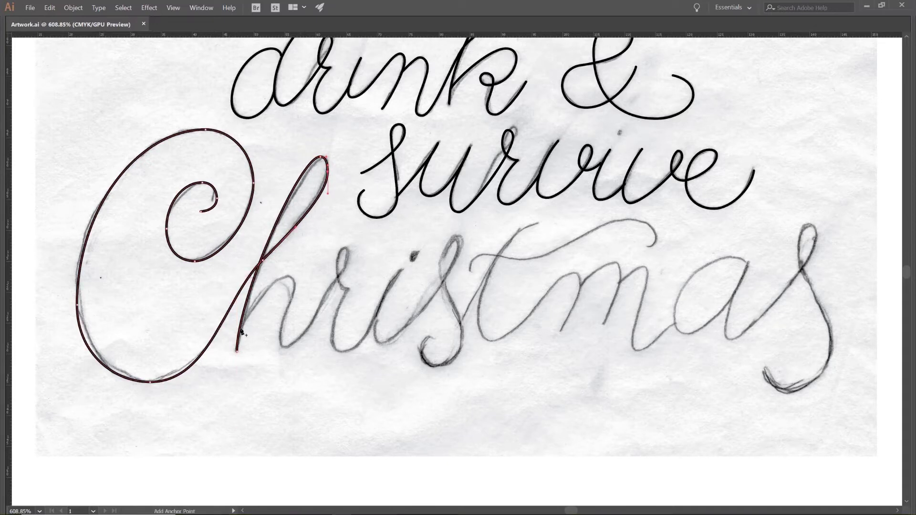
Step: Trace the h's arch and the r in "Christmas" as one path ending at the i's stem
drag(252, 310, 290, 280)
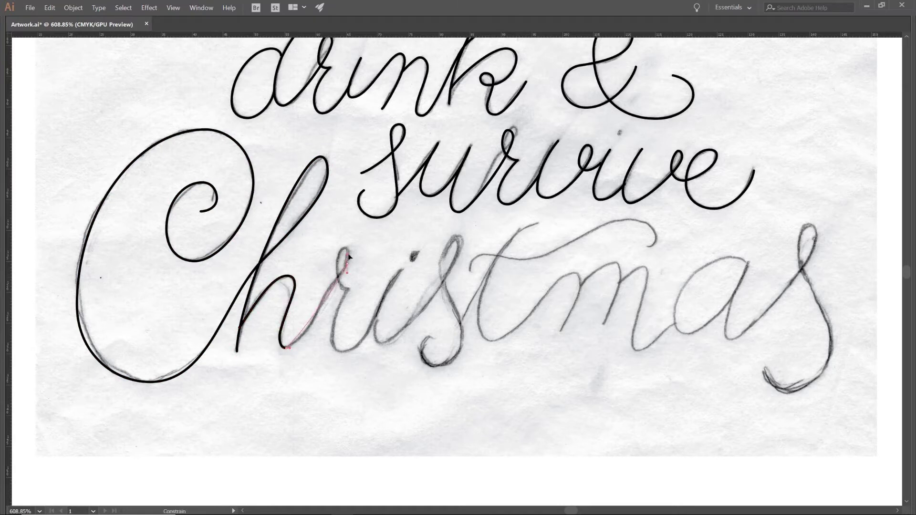
drag(349, 250, 348, 249)
mouse_move(344, 248)
mouse_down()
mouse_move(338, 268)
mouse_move(363, 293)
mouse_up()
key(ctrl+z)
drag(332, 346, 331, 350)
drag(343, 353, 348, 353)
drag(378, 314, 383, 296)
Step: Refine the h's base curve and the r's small loop and shoulder with their anchor handles
click(285, 348)
drag(292, 349, 301, 350)
click(300, 372)
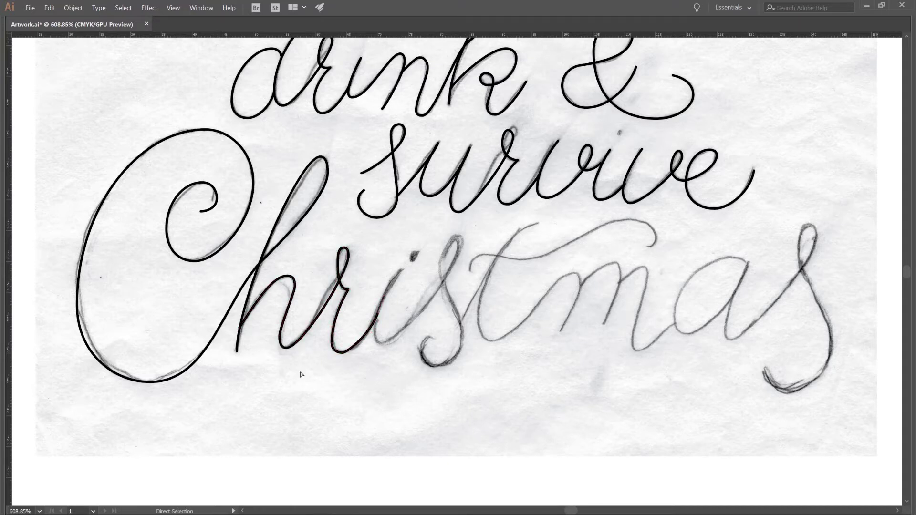
click(339, 276)
drag(336, 289, 340, 289)
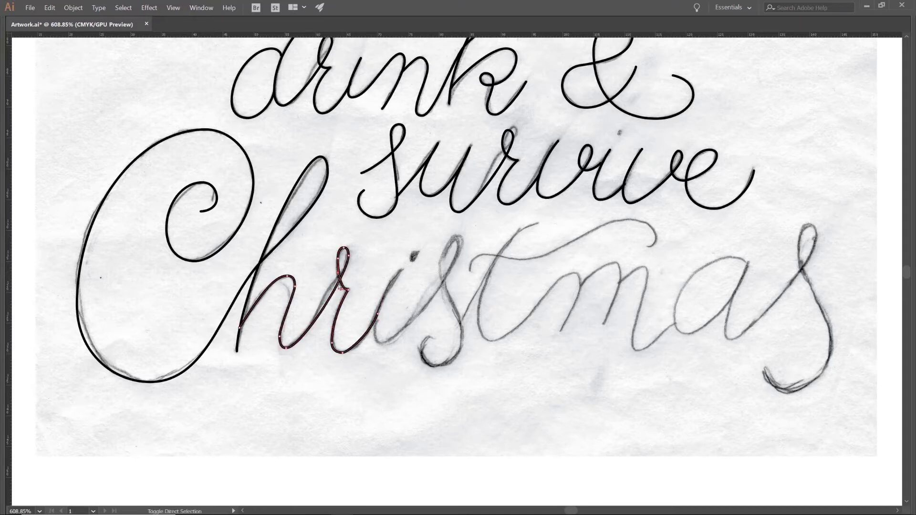
drag(338, 259, 336, 266)
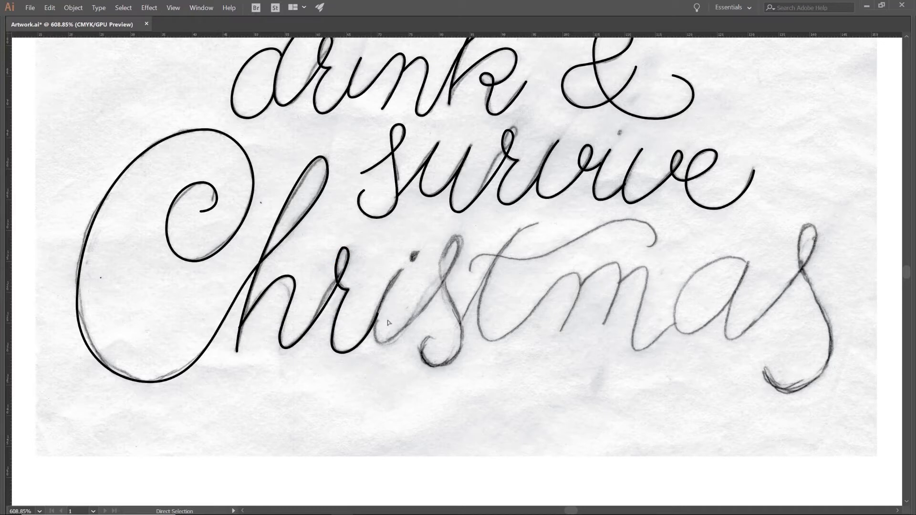
Step: Trace the i and the first s in "Christmas" as one path, from the i's stem to the s's curled tail
drag(384, 293, 384, 294)
drag(380, 343, 393, 347)
drag(458, 252, 458, 232)
drag(454, 237, 448, 237)
drag(439, 265, 439, 275)
mouse_move(462, 342)
mouse_down()
mouse_move(457, 367)
mouse_move(459, 357)
mouse_up()
drag(436, 367, 422, 368)
drag(420, 353, 435, 337)
Step: Adjust the curve of the i's stem and reshape the top loop of the first s with their handles
drag(387, 295, 382, 295)
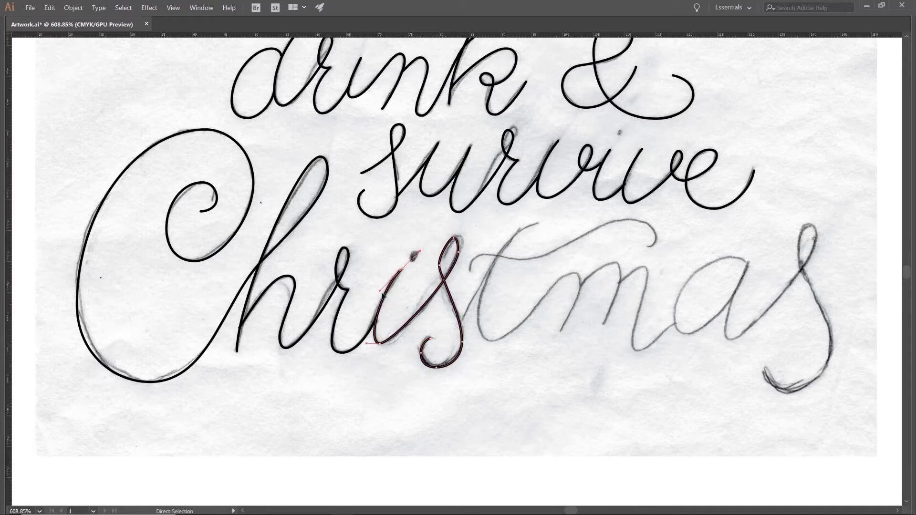
click(441, 260)
click(441, 287)
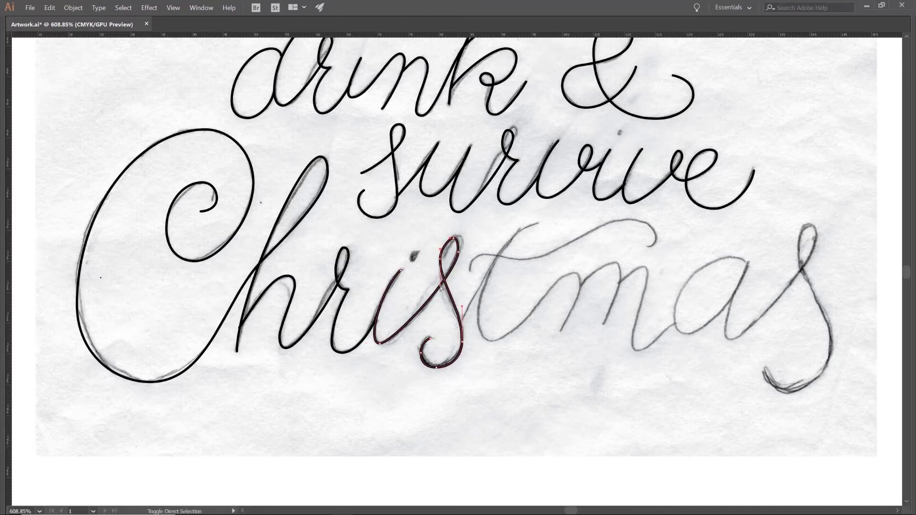
drag(458, 252, 501, 256)
click(449, 271)
scroll(438, 233, up, 5)
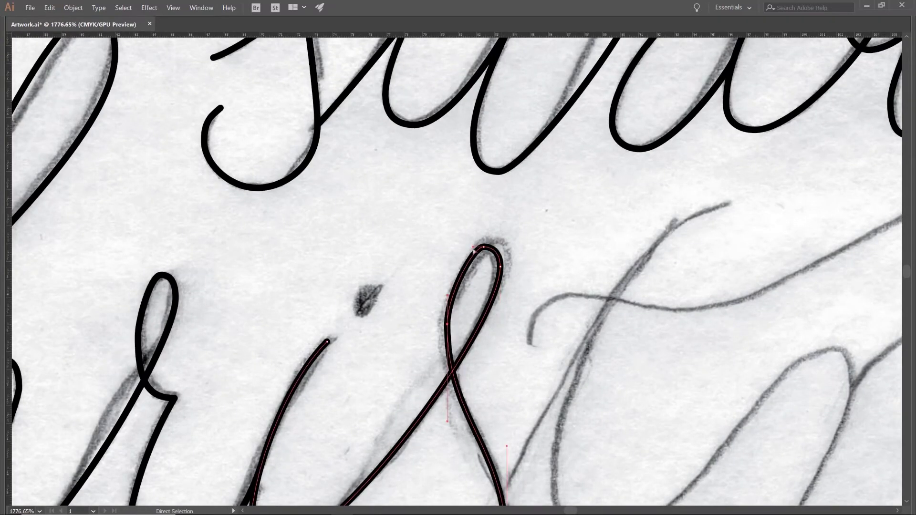
ctrl+click(445, 279)
scroll(445, 278, down, 3)
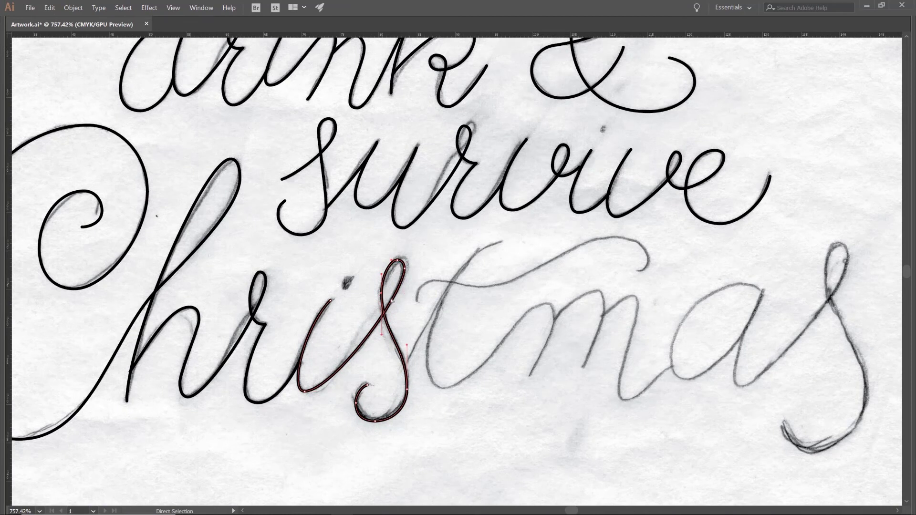
Step: Lower and narrow the top loop of the first s, undoing unwanted anchor and handle changes
drag(390, 259, 391, 265)
click(404, 325)
click(304, 391)
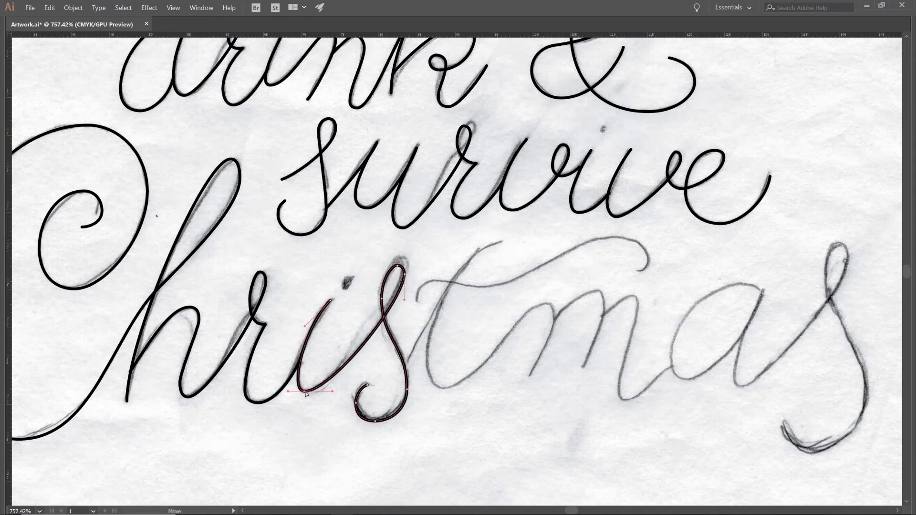
drag(332, 391, 328, 392)
drag(381, 299, 383, 298)
drag(407, 355, 385, 310)
key(ctrl+z)
key(ctrl+z)
key(ctrl+z)
key(ctrl+z)
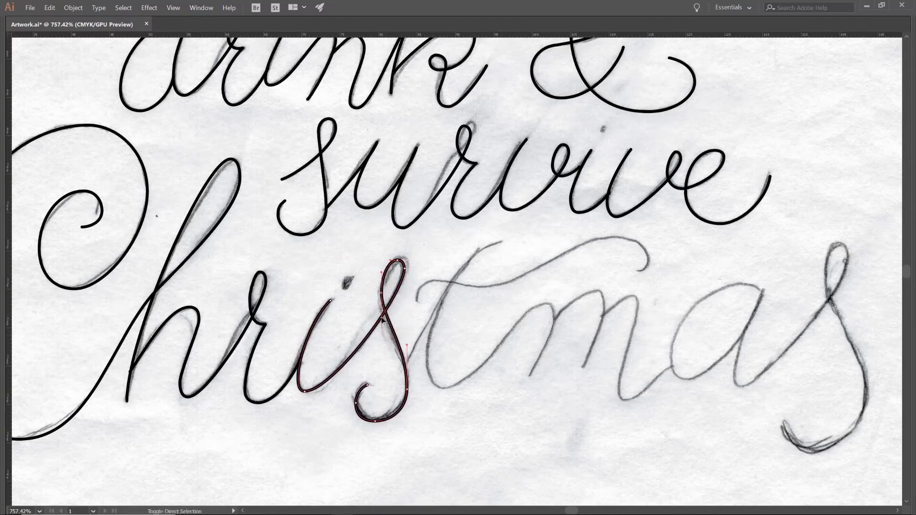
key(ctrl+z)
key(ctrl+z)
key(ctrl+z)
key(ctrl+z)
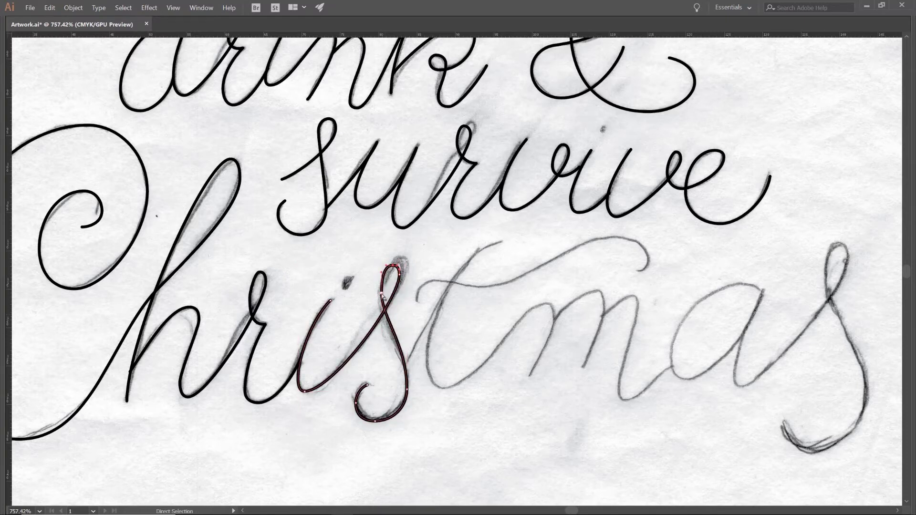
key(ctrl+z)
key(ctrl+z)
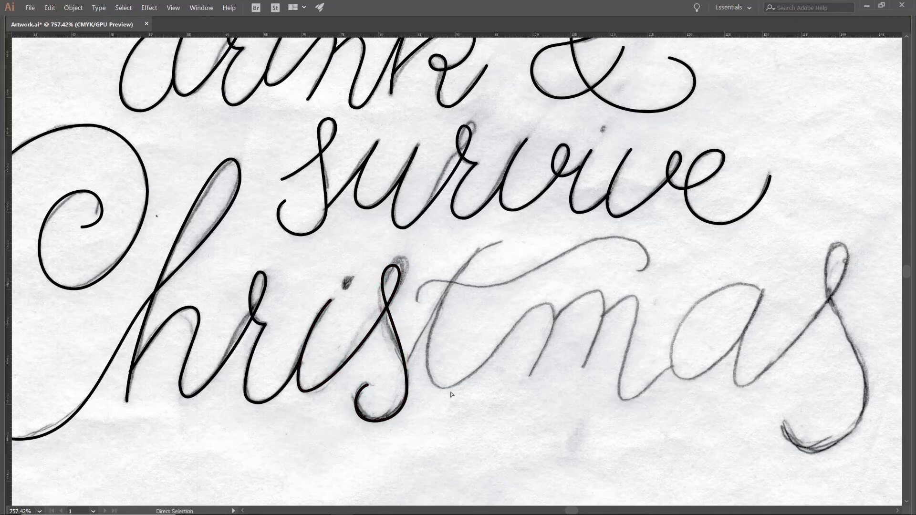
Step: Trace the t's stem through its base and over the m's first arch to the foot of the first leg
drag(476, 372, 350, 443)
click(399, 292)
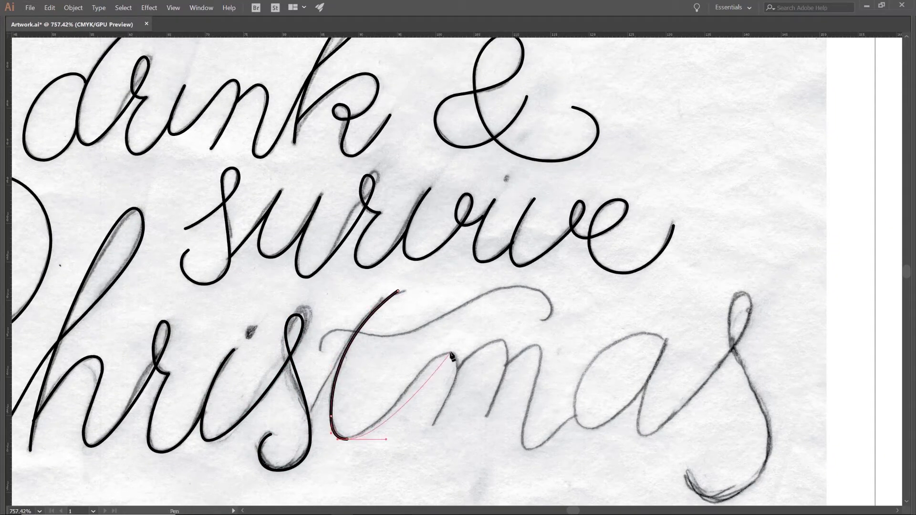
drag(457, 367, 460, 381)
drag(433, 423, 427, 428)
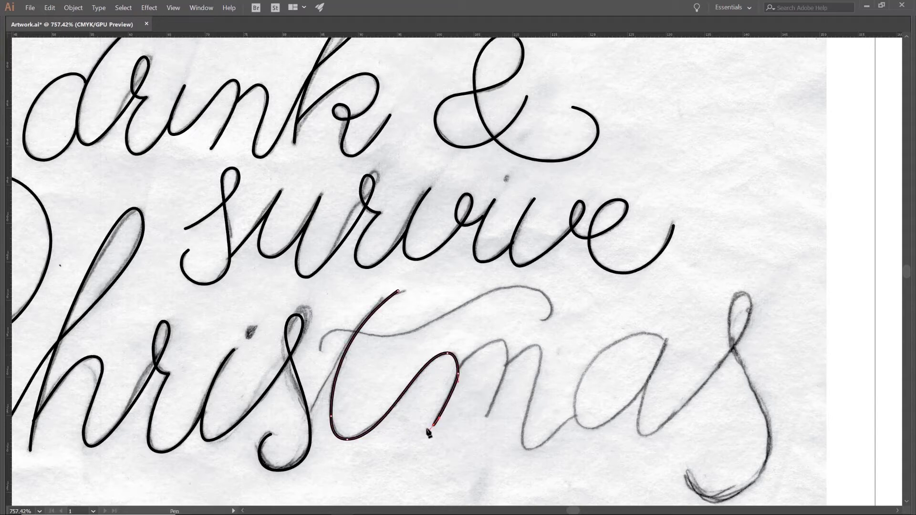
Step: Trace the connecting stroke from the s up to the t, and the t's long wavy crossbar as a separate path
ctrl+click(315, 417)
drag(308, 417, 314, 409)
drag(361, 338, 372, 319)
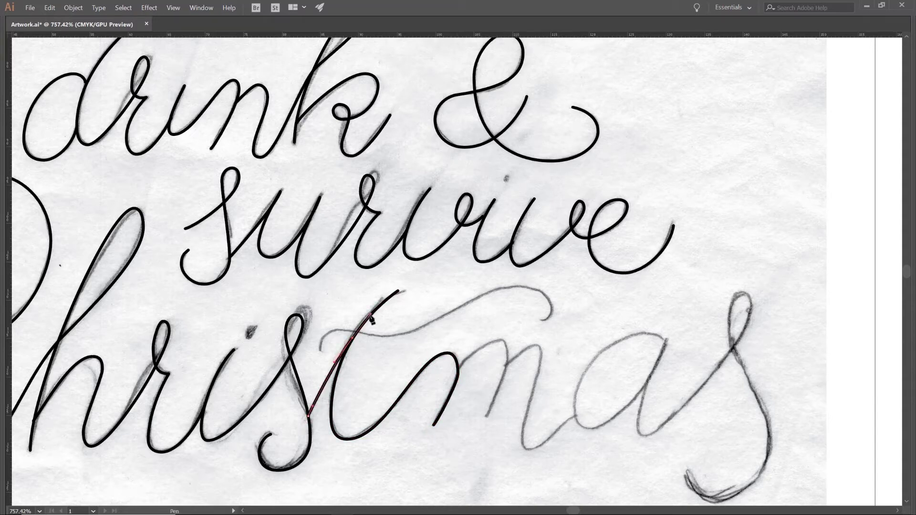
drag(319, 350, 317, 344)
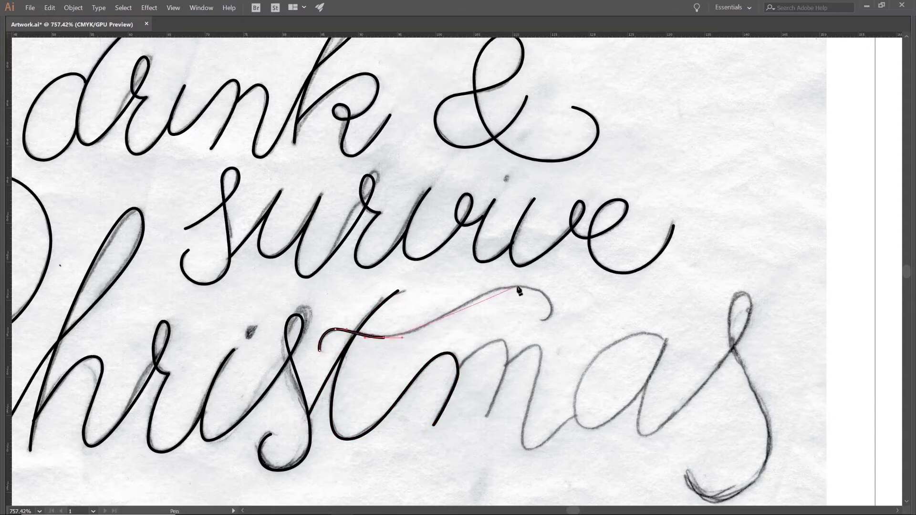
mouse_move(552, 310)
mouse_down()
mouse_move(536, 339)
mouse_move(535, 321)
mouse_up()
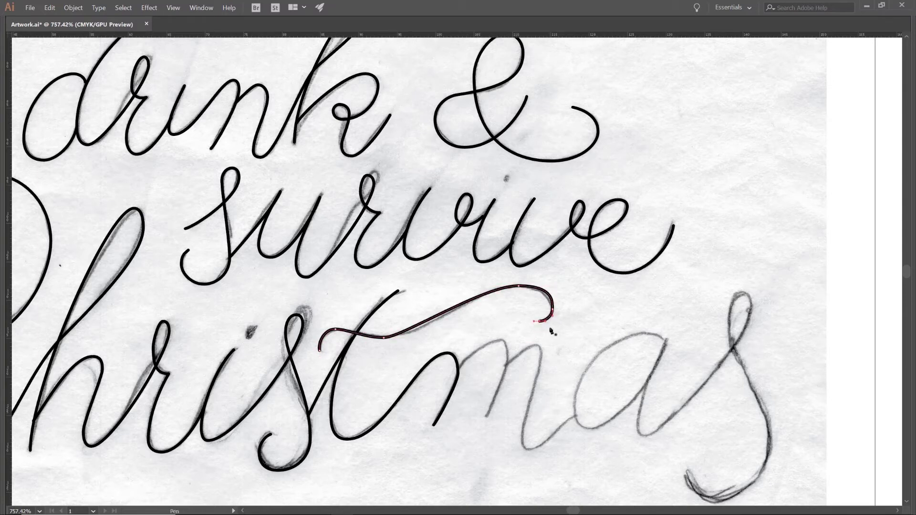
Step: Smooth the t's wavy crossbar by adjusting the handles at its dip, crest and starting curl
drag(406, 337, 437, 337)
drag(483, 286, 468, 286)
click(335, 330)
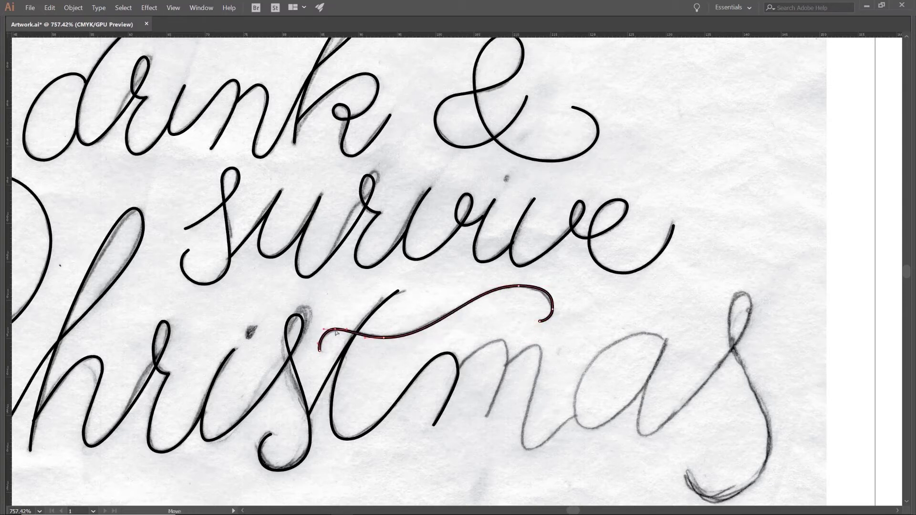
drag(347, 329, 352, 330)
click(379, 360)
Step: Trace the m's second arch from the side of its first leg to the foot of its second leg
click(458, 373)
key(p)
click(459, 373)
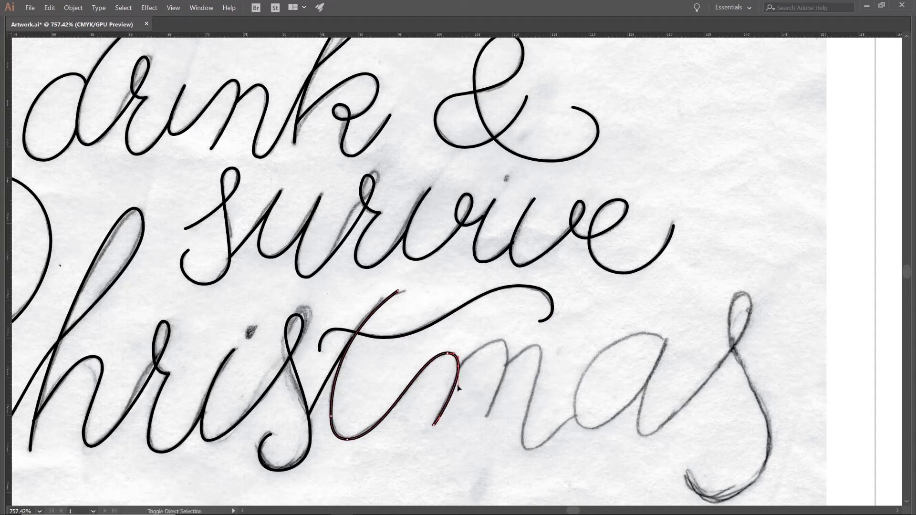
ctrl+click(434, 424)
ctrl+click(455, 435)
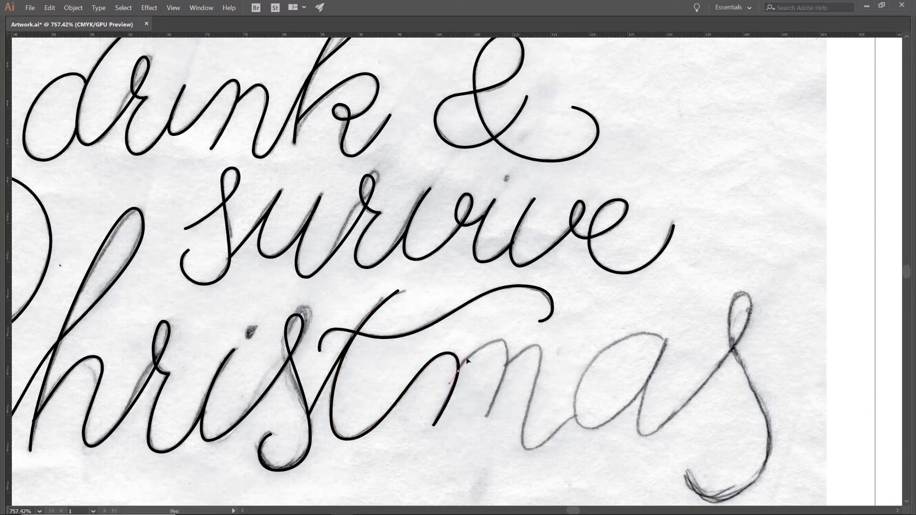
click(504, 340)
click(507, 367)
drag(487, 417, 479, 431)
mouse_move(505, 343)
mouse_down()
mouse_move(509, 370)
mouse_move(500, 340)
mouse_up()
Step: Trace the m's last arch and exit stroke to the a, and adjust the handles along its final leg and base
click(523, 399)
click(521, 449)
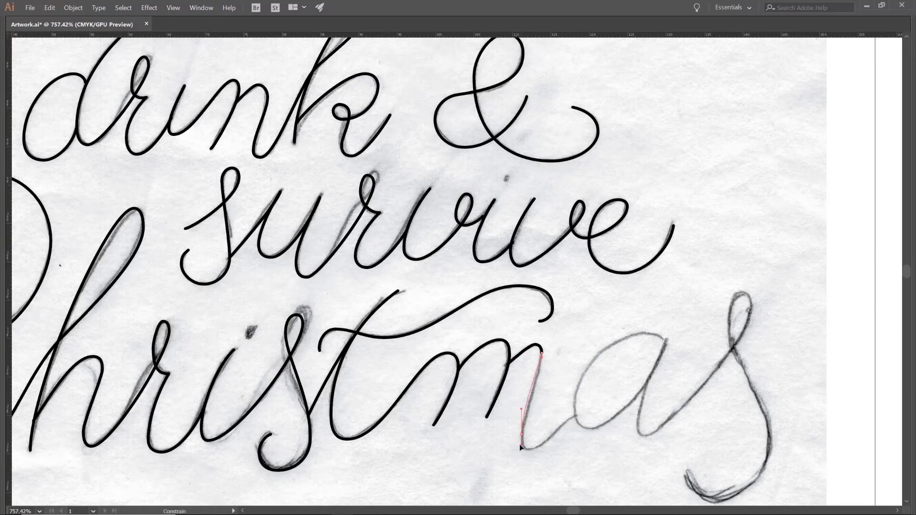
drag(522, 448, 523, 446)
drag(575, 415, 584, 417)
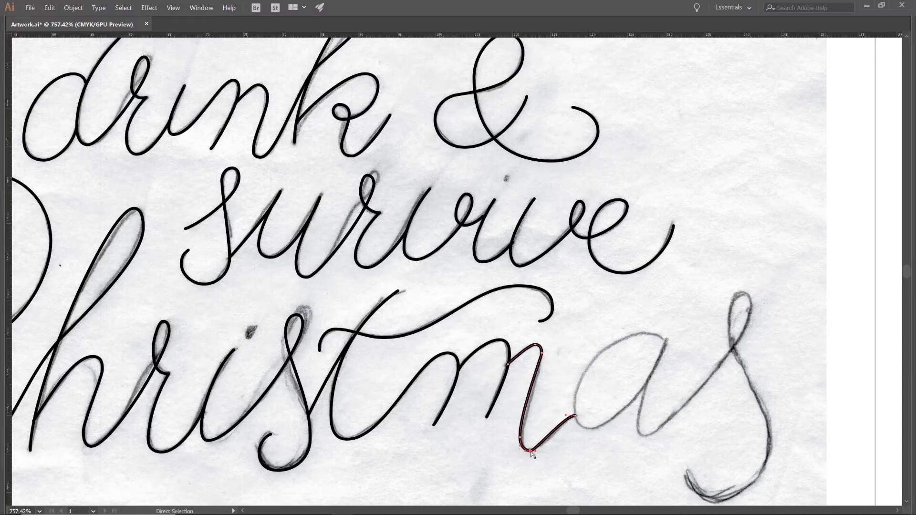
drag(535, 451, 545, 452)
drag(566, 415, 521, 408)
drag(542, 362, 544, 381)
click(566, 480)
Step: Trace the bowl of the a in "Christmas" from the top of its stem around to the stem's middle
drag(613, 468, 416, 427)
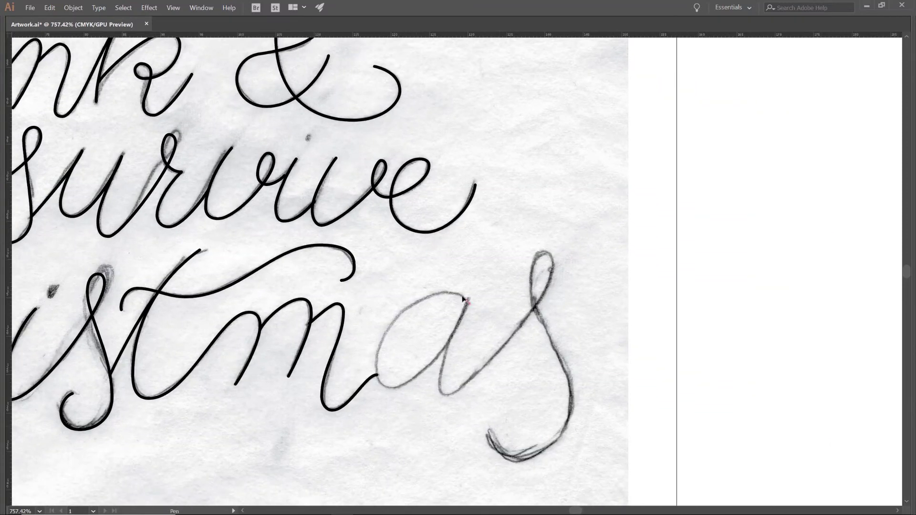
drag(434, 293, 434, 293)
drag(375, 362, 375, 407)
drag(375, 407, 376, 378)
drag(390, 388, 400, 388)
drag(450, 339, 461, 315)
Step: Trace the a's stem and the final s as one path, through the top loop to the curled tail
mouse_move(439, 385)
mouse_down()
mouse_move(438, 408)
mouse_move(439, 392)
mouse_move(448, 396)
mouse_up()
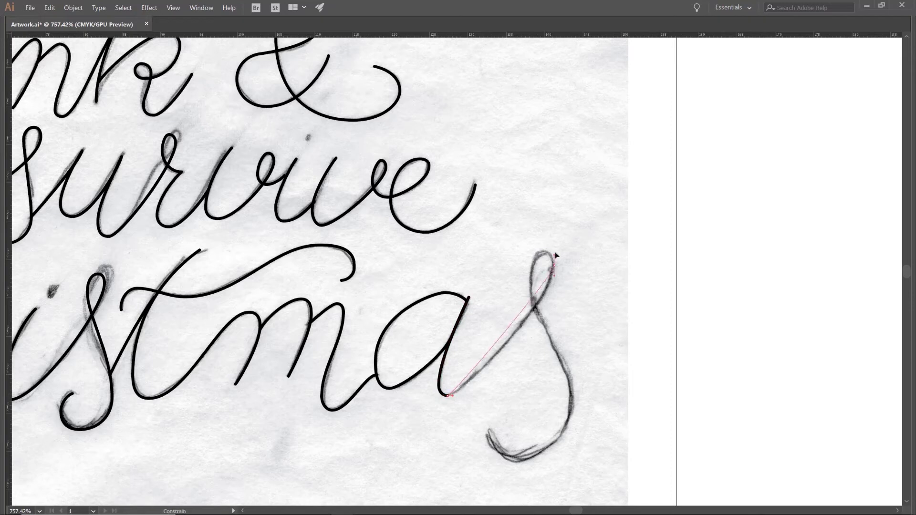
drag(545, 251, 537, 282)
key(ctrl+z)
drag(571, 403, 572, 447)
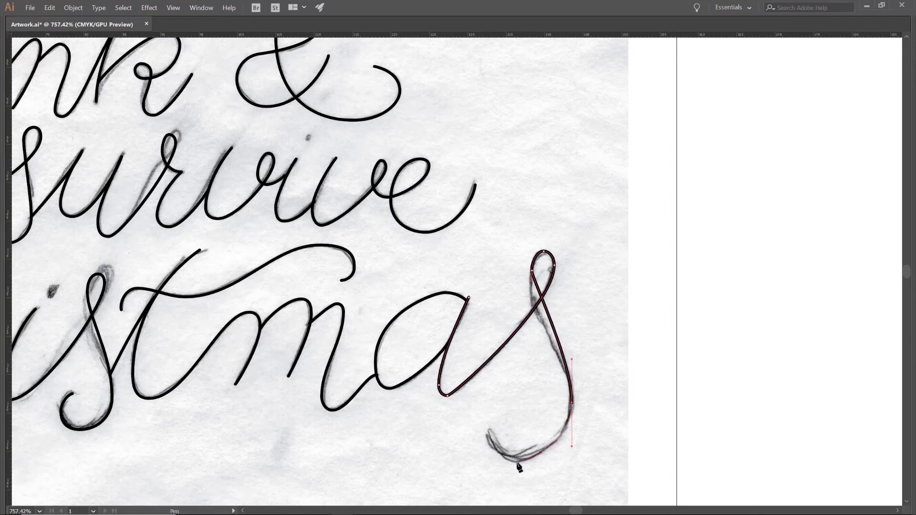
drag(517, 462, 490, 462)
drag(486, 432, 485, 424)
Step: Smooth the a's bowl by lengthening the handles at its top and base
key(a)
click(445, 293)
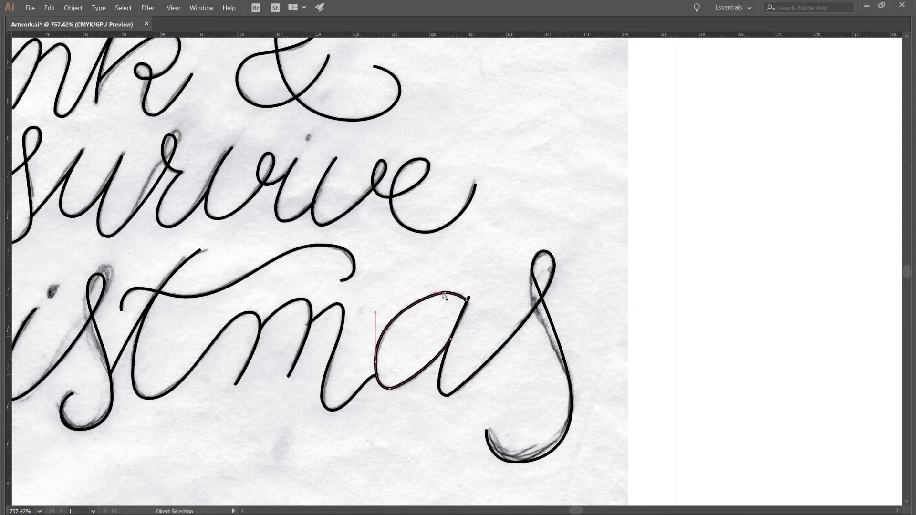
drag(435, 293, 424, 293)
ctrl+click(390, 388)
drag(398, 389, 406, 389)
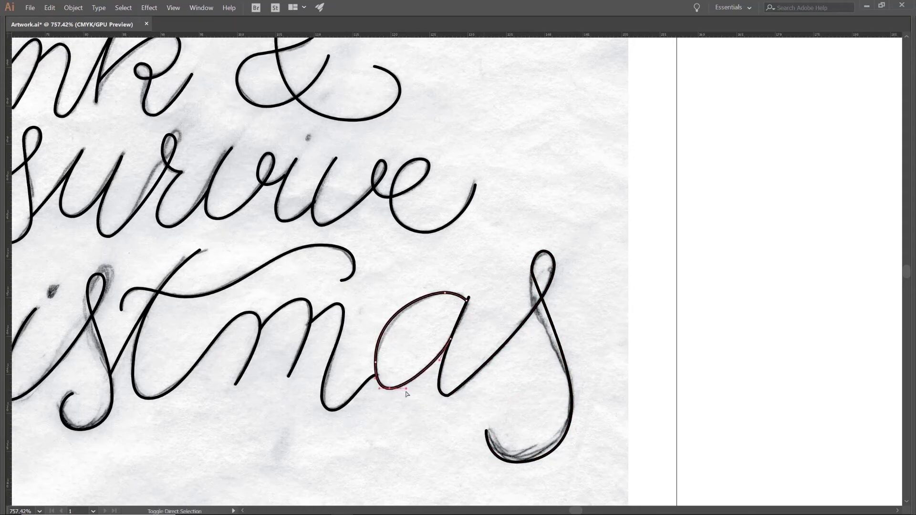
Step: Refine the final s with the handles along its connecting stroke, right-hand curve and base
click(446, 395)
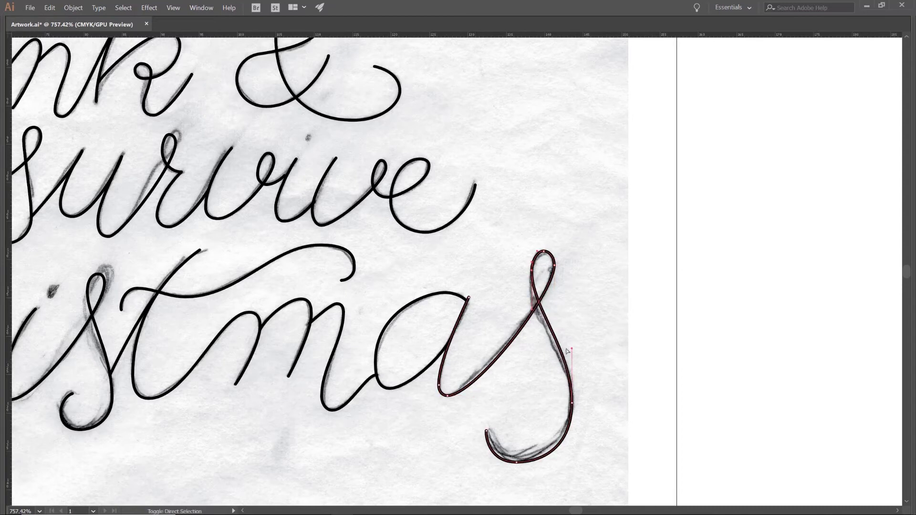
click(514, 466)
click(513, 465)
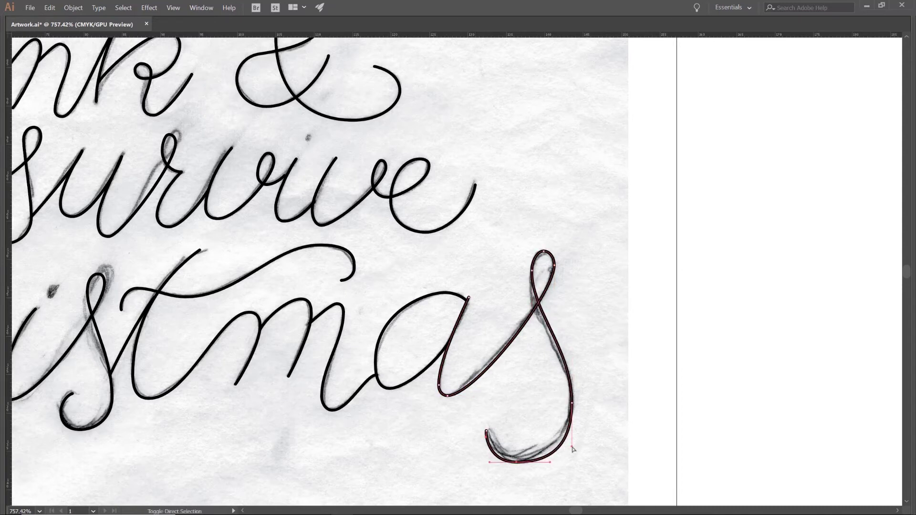
click(566, 476)
Step: Draw a small black circle with the Ellipse tool over the sketched i dot in "Christmas"
drag(618, 335, 503, 291)
drag(502, 191, 750, 90)
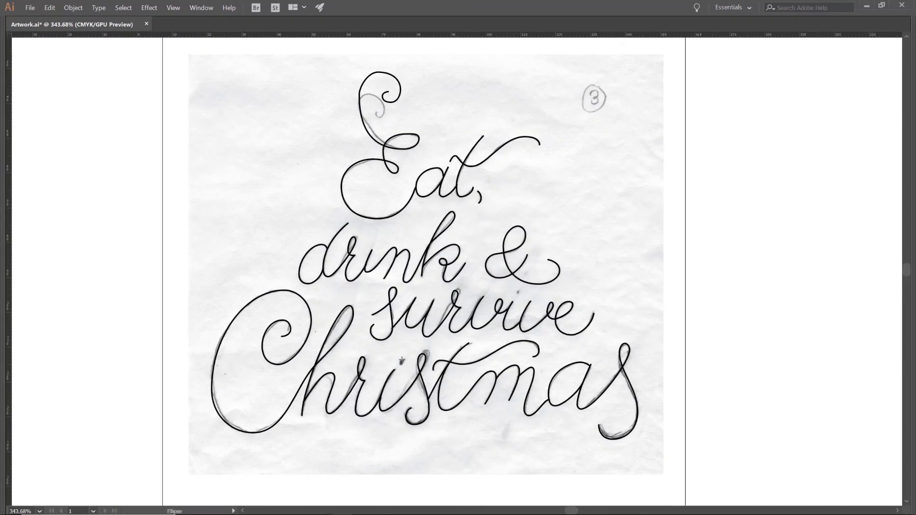
key(Tab)
scroll(403, 364, up, 4)
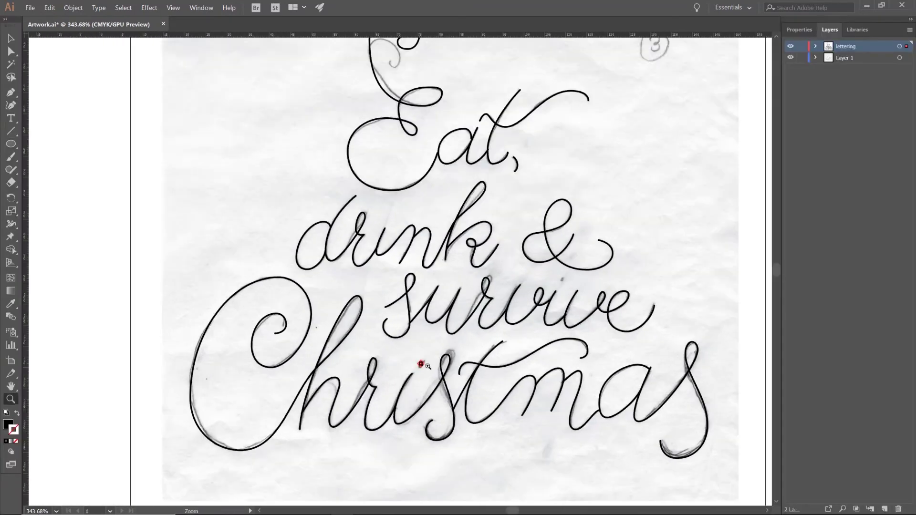
Step: Duplicate the i dot from "Christmas" and place the copy above the i in "survive"
key(ctrl+c)
key(ctrl+v)
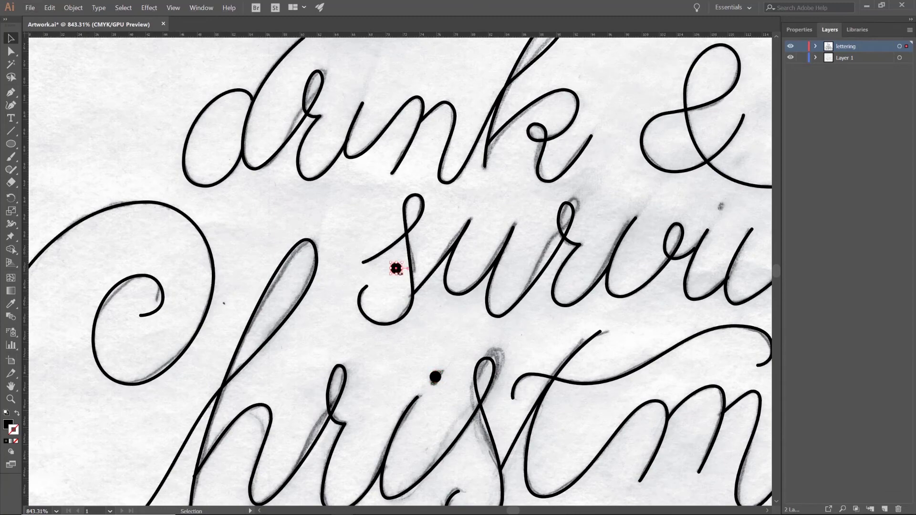
key(ctrl+z)
key(z)
scroll(414, 310, up, 2)
key(v)
drag(244, 436, 754, 133)
scroll(528, 273, down, 2)
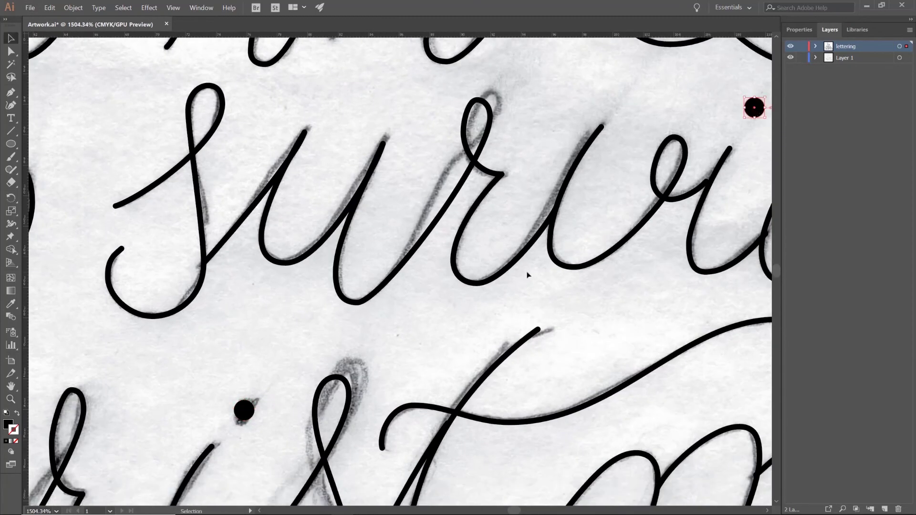
Step: Duplicate the dot from "survive" and place the copy above the i in "drink"
key(z)
drag(429, 372, 353, 372)
drag(418, 232, 482, 233)
key(v)
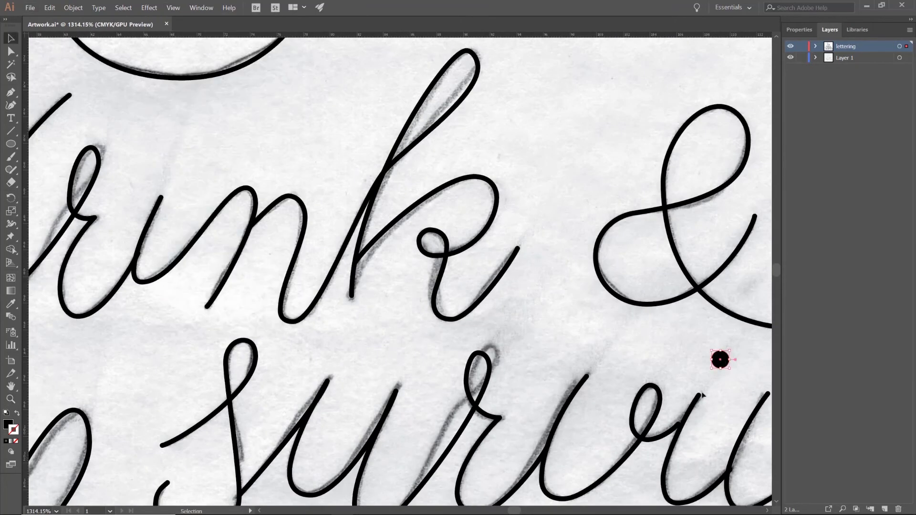
drag(721, 362, 172, 174)
key(z)
drag(566, 339, 462, 341)
drag(516, 350, 447, 311)
scroll(473, 319, down, 1)
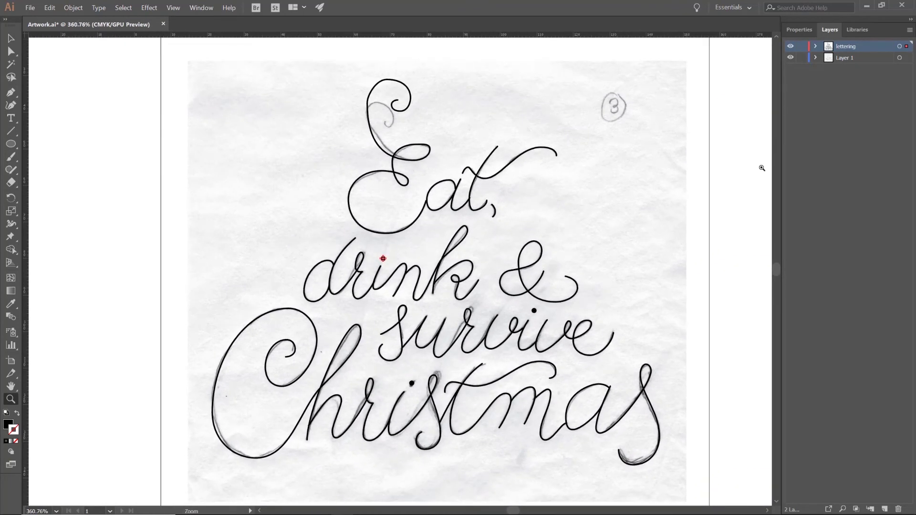
Step: Hide the sketch on Layer 1 and delete the curl at the top of the E in "Eat"
click(789, 58)
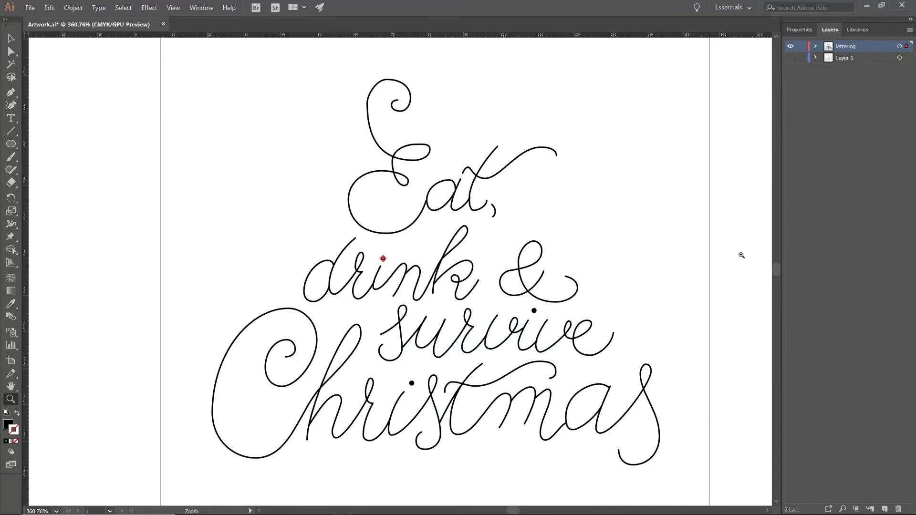
key(v)
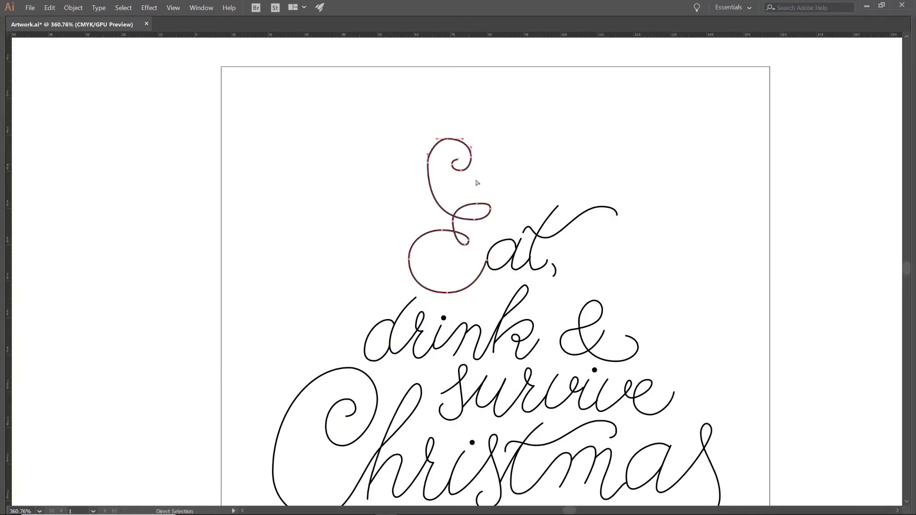
drag(476, 180, 438, 128)
key(Delete)
Step: Straighten the E's stem upright and draw a new spiral from its top end, curling left and inward, with the Pen tool
drag(429, 162, 464, 152)
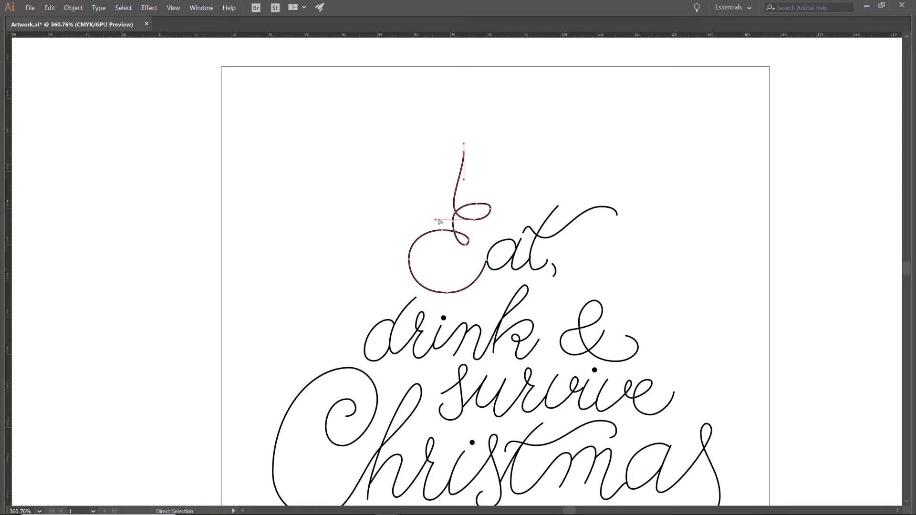
drag(436, 221, 462, 218)
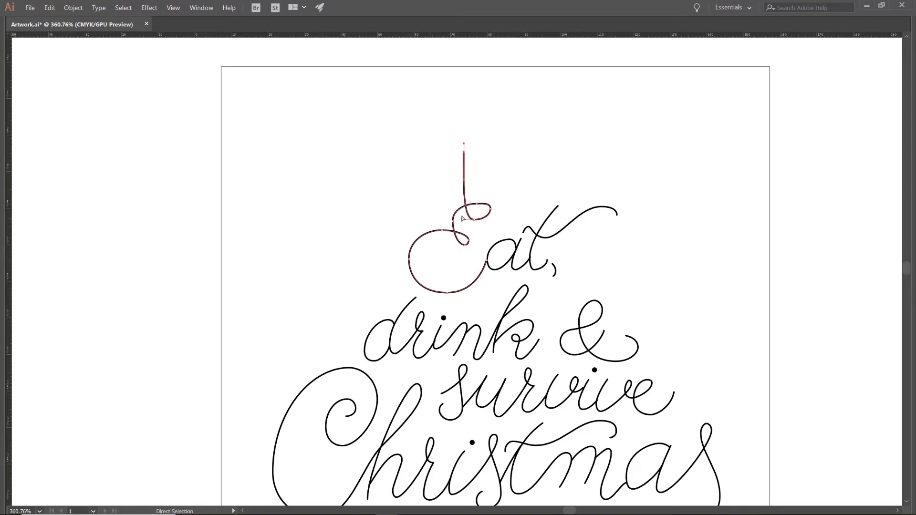
key(p)
click(463, 152)
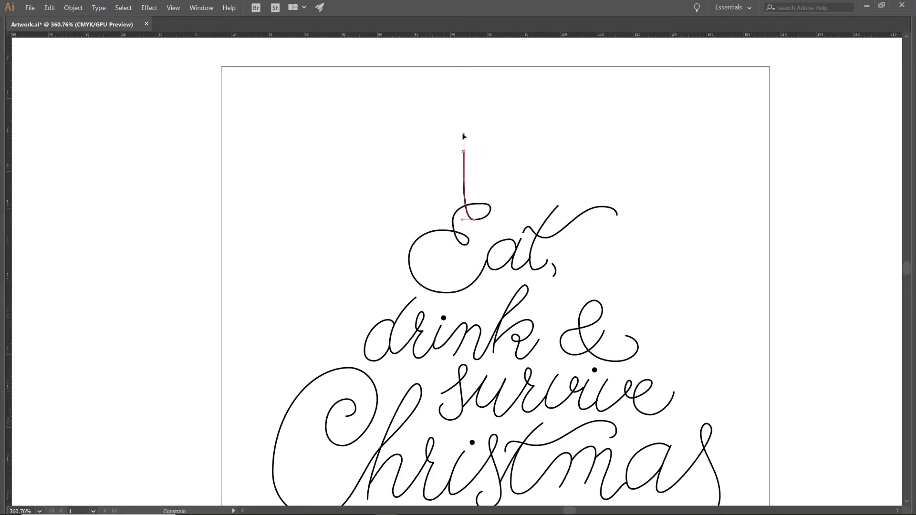
drag(437, 117, 421, 117)
mouse_move(418, 149)
mouse_down()
mouse_move(439, 161)
mouse_move(428, 147)
mouse_up()
click(428, 151)
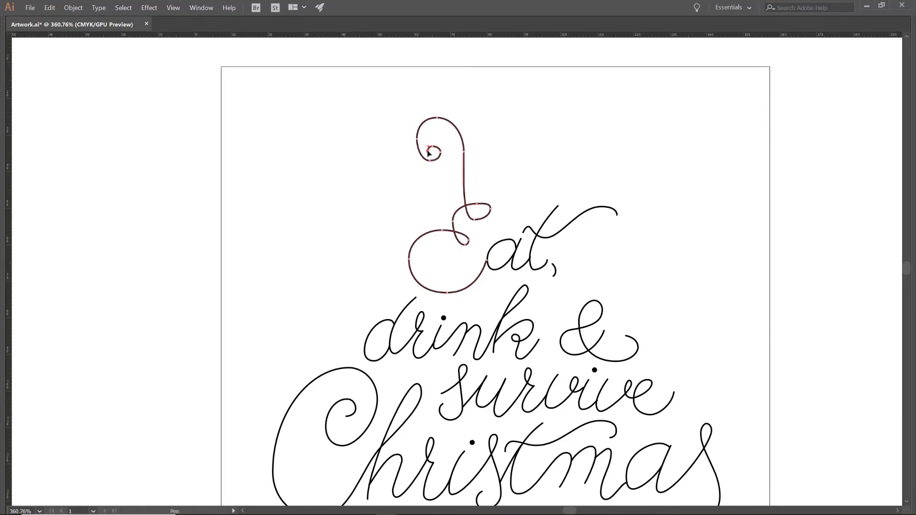
Step: Adjust the handles where the E's stem enters its upper loop and move the stem's middle anchor lower
drag(462, 190, 520, 211)
drag(520, 211, 442, 259)
drag(441, 259, 440, 257)
drag(430, 301, 420, 299)
drag(433, 299, 433, 292)
drag(407, 154, 405, 222)
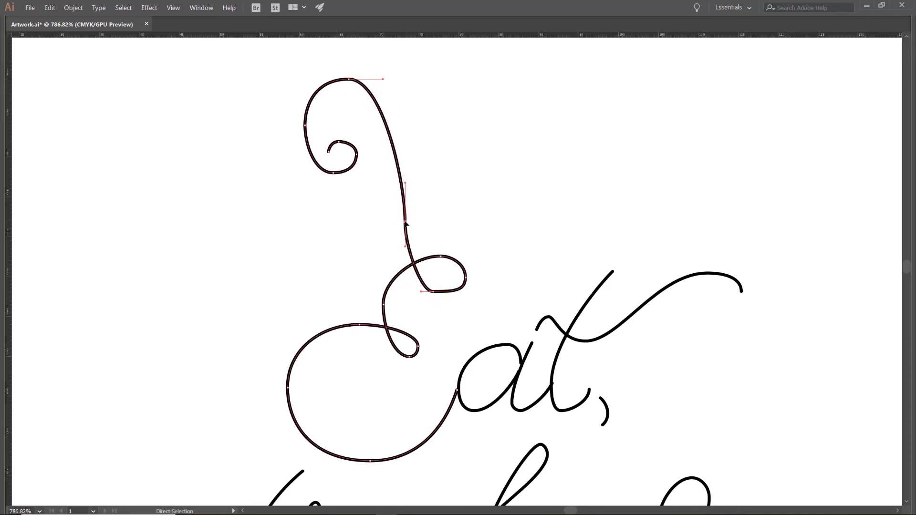
Step: Remove the middle anchor from the E's stem and lengthen the handles at both ends into one smooth curve
click(407, 226)
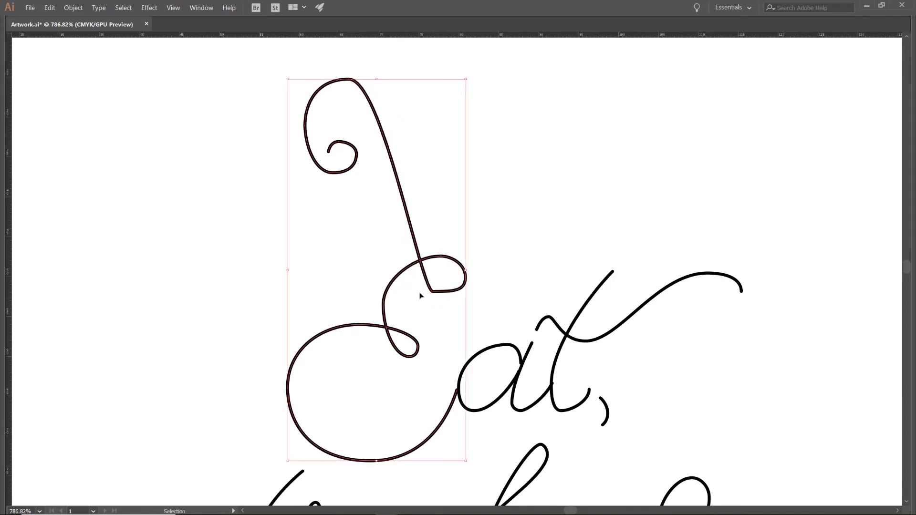
drag(421, 292, 392, 292)
drag(382, 79, 423, 80)
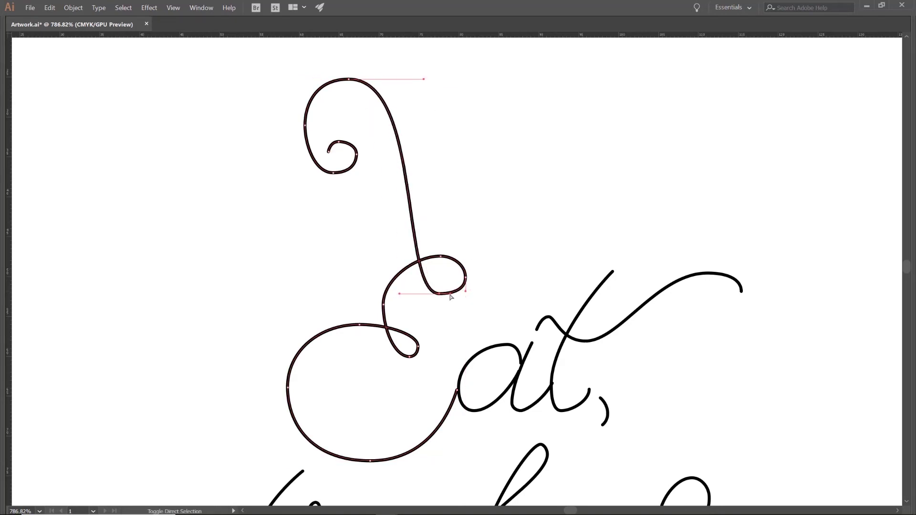
Step: Round out the E's upper loop by repositioning its bottom and right anchors and adjusting the right handle
ctrl+click(441, 310)
ctrl+click(440, 292)
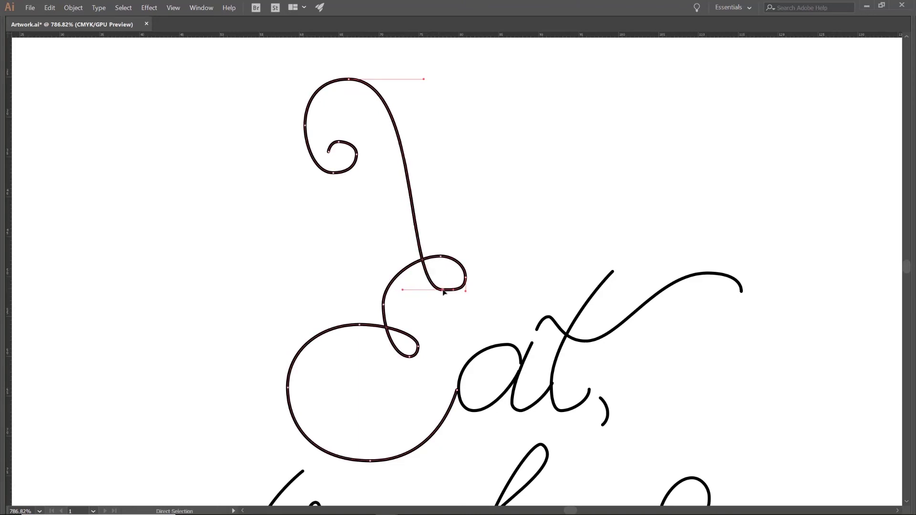
key(ctrl+shift+a)
click(465, 278)
drag(465, 291, 466, 286)
drag(465, 277, 469, 276)
drag(469, 277, 468, 276)
Step: Move the E's top spiral down and to the left and extend the handle below the stem to smooth its curve
click(336, 80)
drag(335, 80, 335, 109)
click(389, 292)
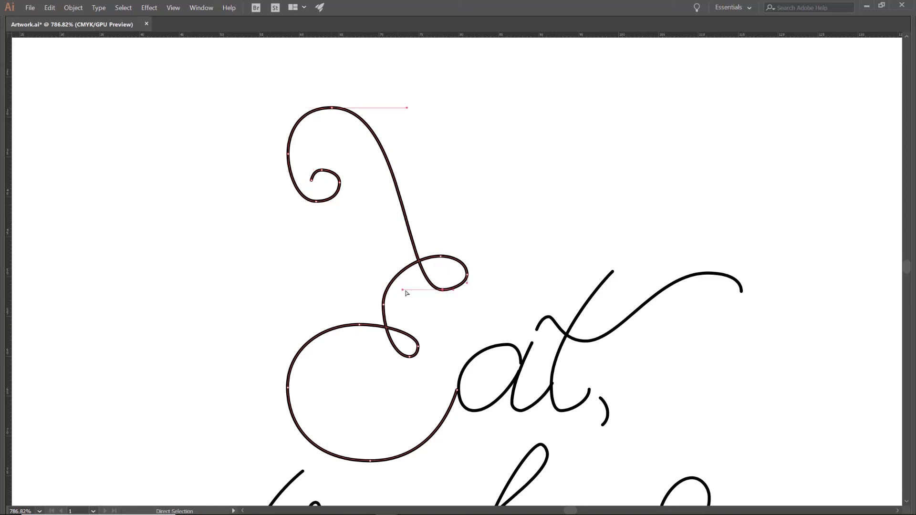
drag(403, 290, 380, 281)
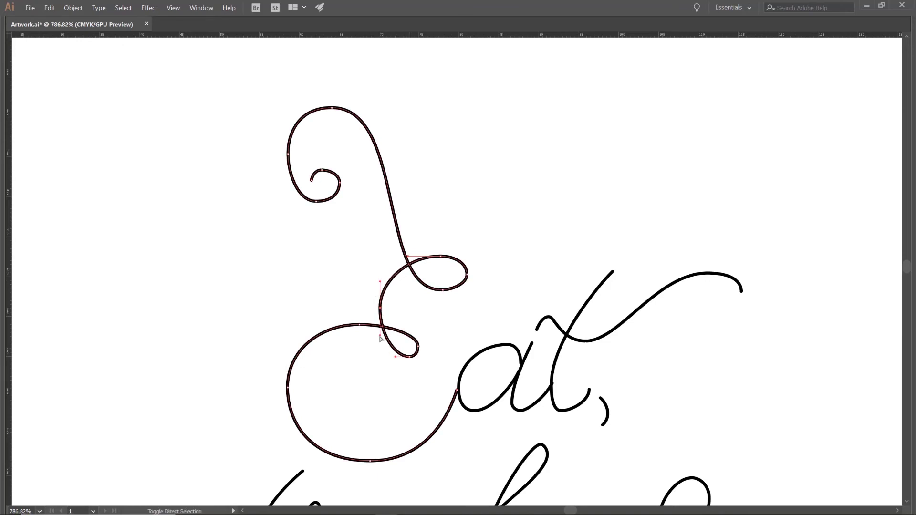
click(429, 376)
Step: Make the E's top spiral rounder by widening its left and bottom curves and refining its inner end
scroll(428, 370, down, 2)
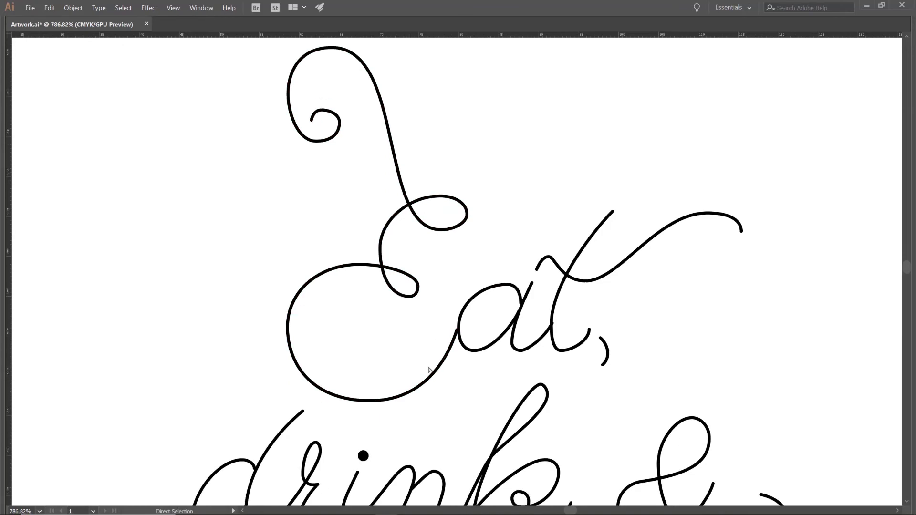
drag(300, 129, 300, 128)
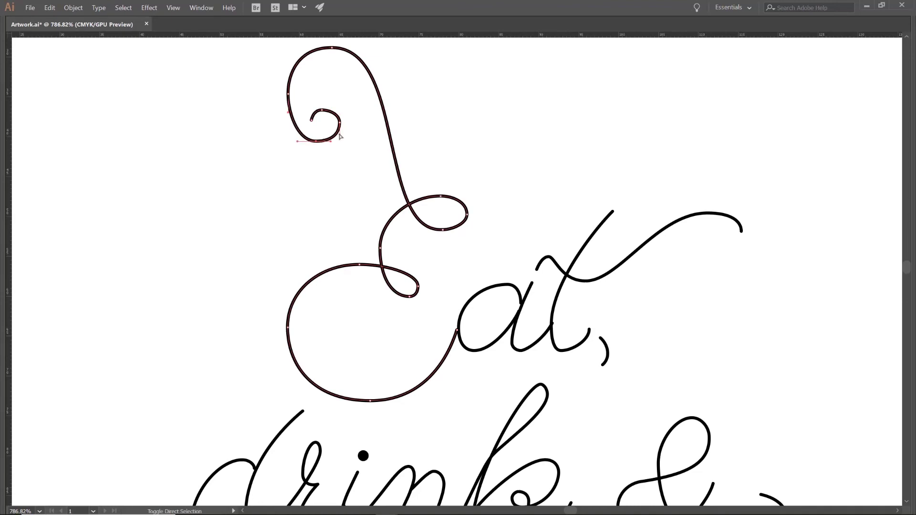
drag(288, 113, 334, 107)
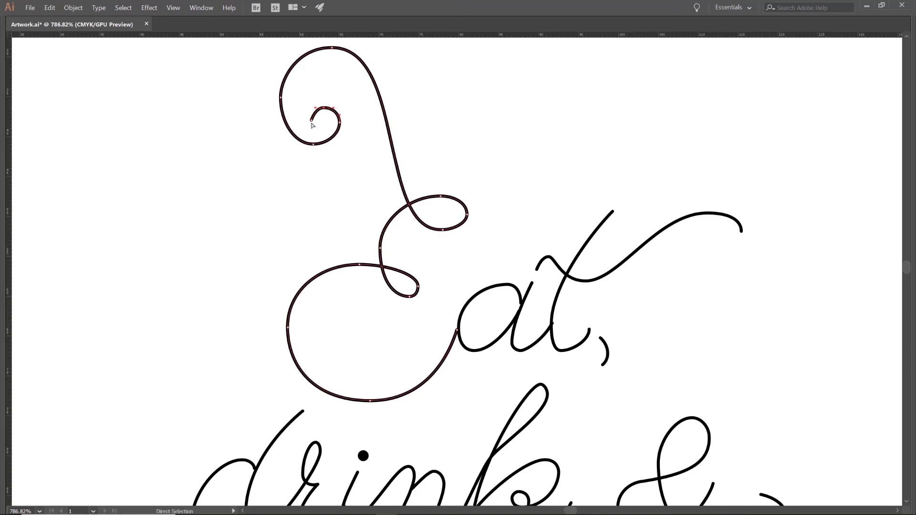
click(348, 182)
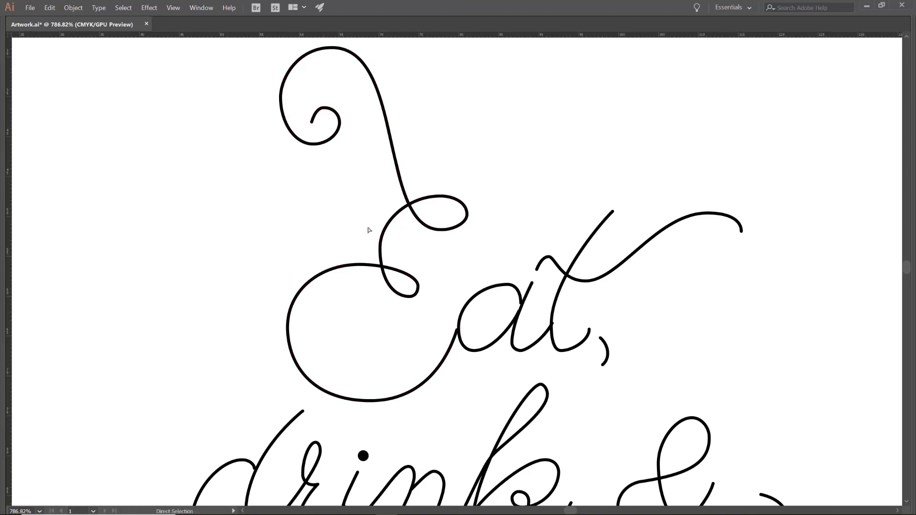
Step: Shift the E's middle left curve slightly outward and adjust its handles for a smoother transition between the two loops
click(394, 293)
drag(388, 298, 388, 297)
drag(380, 278, 380, 276)
click(408, 346)
drag(351, 238, 376, 243)
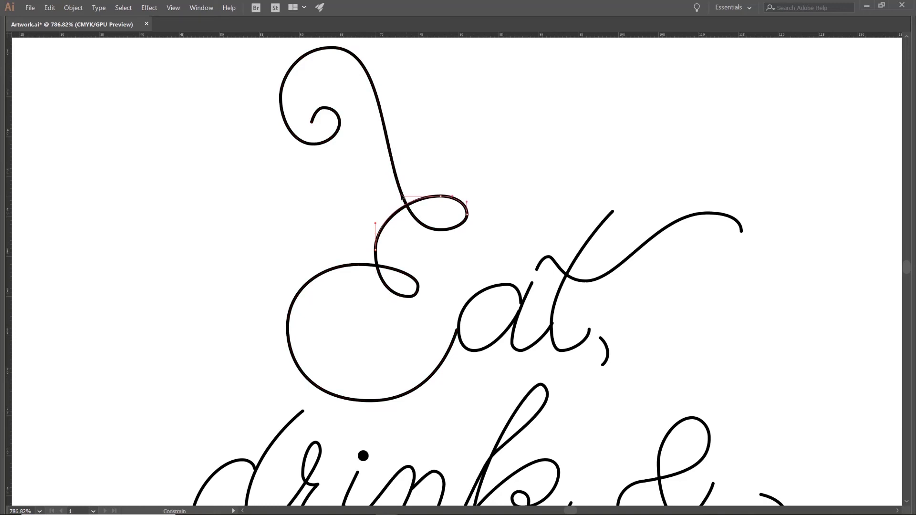
click(420, 327)
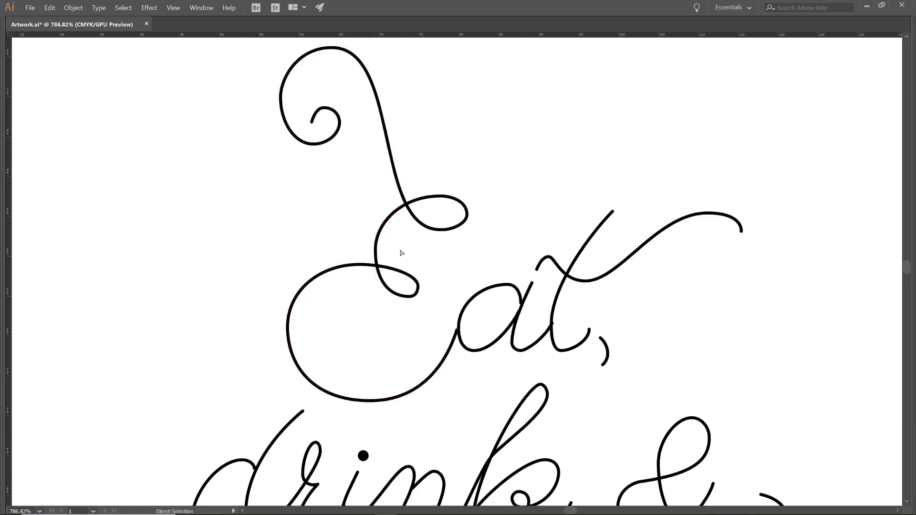
Step: Reposition the E's upper loop slightly higher and refine the anchors and handles along its top and right side
click(465, 226)
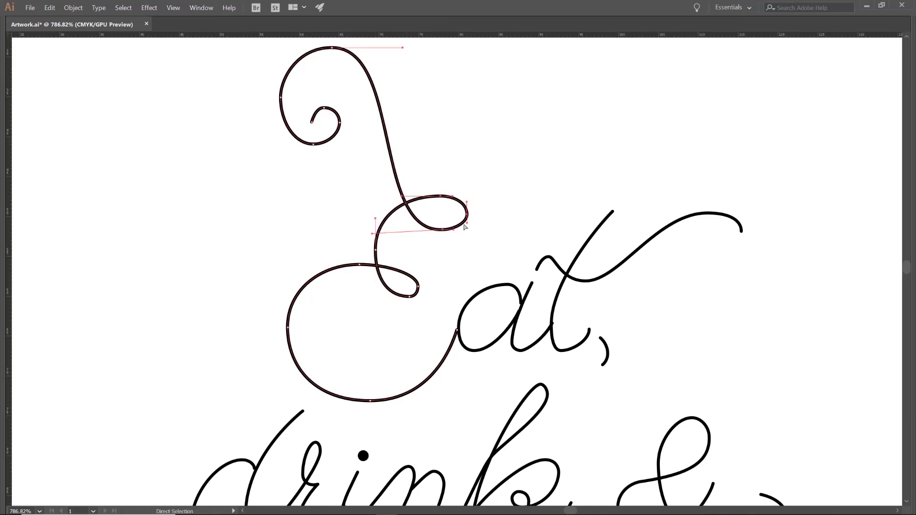
click(483, 223)
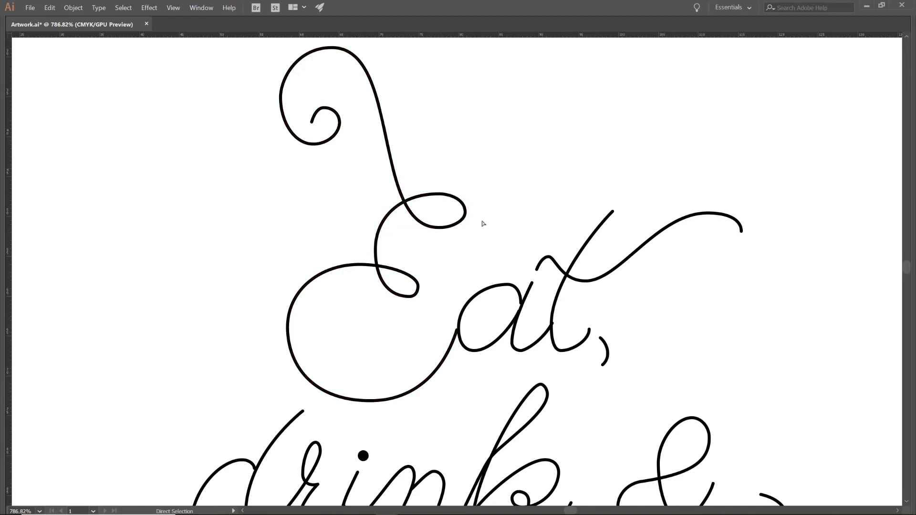
drag(433, 186, 431, 186)
drag(438, 193, 466, 203)
click(465, 211)
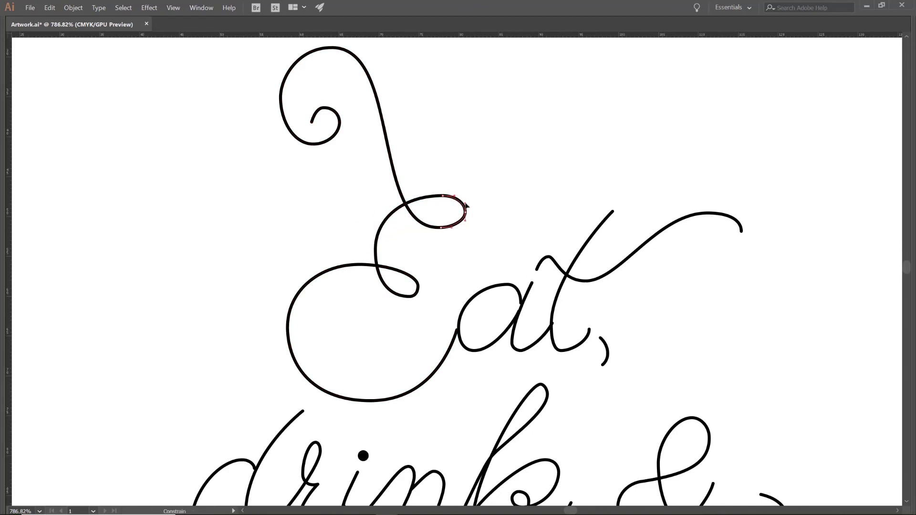
click(459, 251)
Step: Refine the E's small lower loop and shorten the right handle at the base of its bowl
drag(446, 292, 391, 296)
click(388, 318)
scroll(386, 323, down, 1)
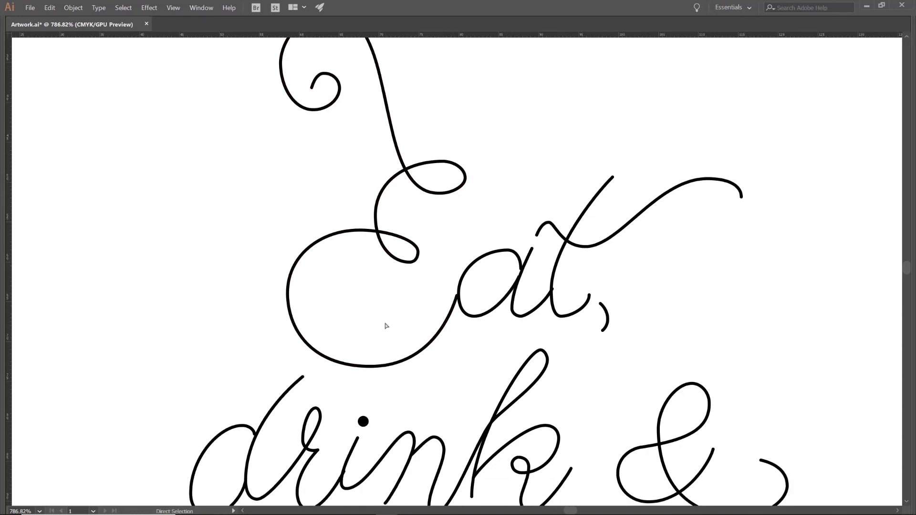
click(370, 366)
drag(428, 366, 422, 367)
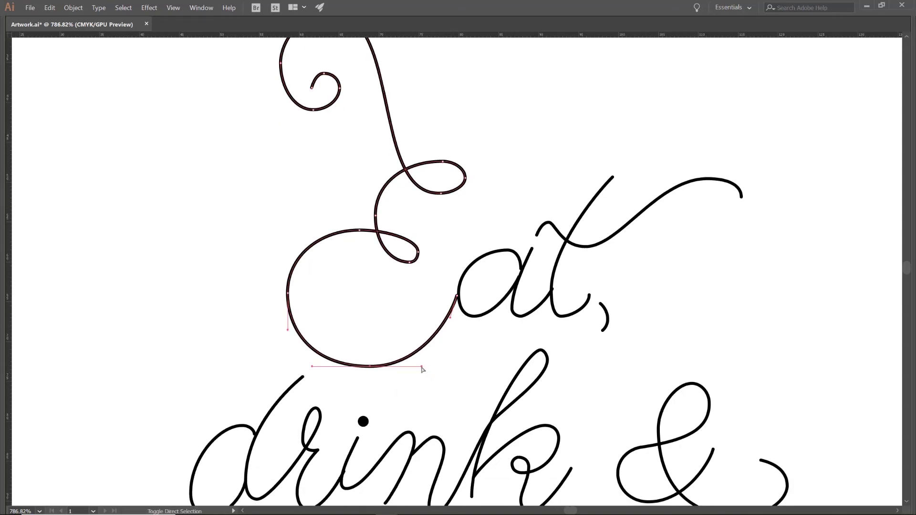
click(447, 383)
Step: Refine the a in "Eat" by adjusting its joins with the E and its own stem and rounding the bowl's top
scroll(460, 383, down, 1)
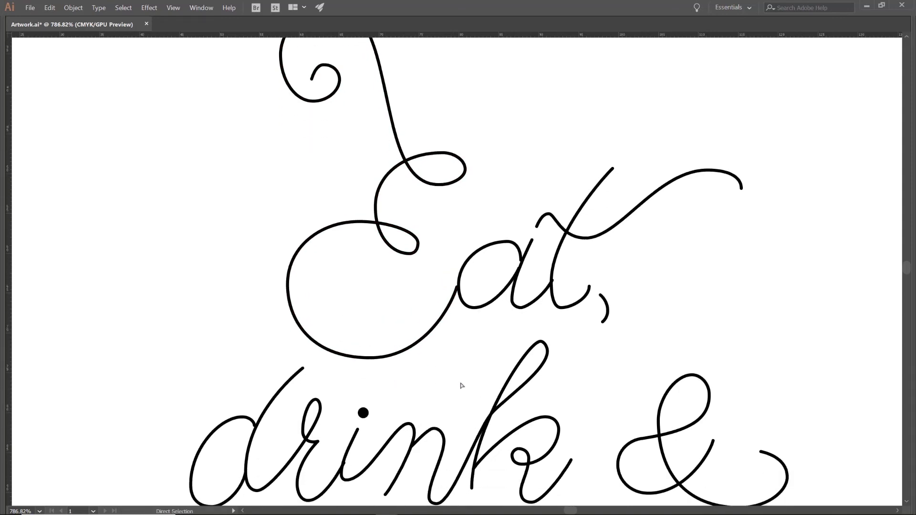
click(520, 252)
click(503, 330)
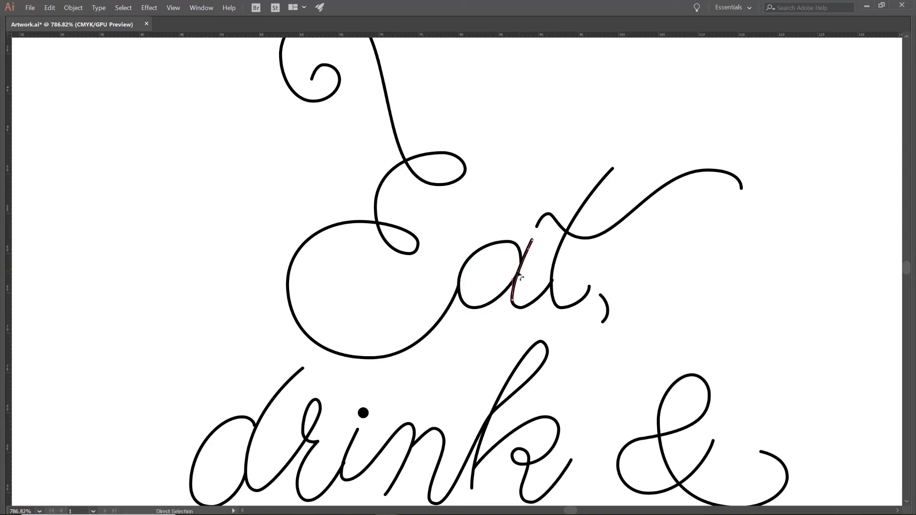
click(509, 289)
drag(518, 271, 518, 272)
click(475, 344)
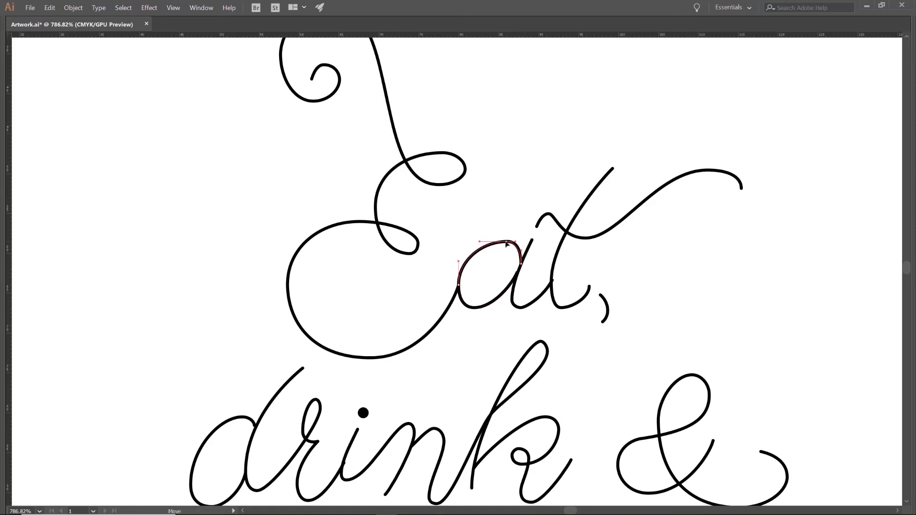
click(476, 372)
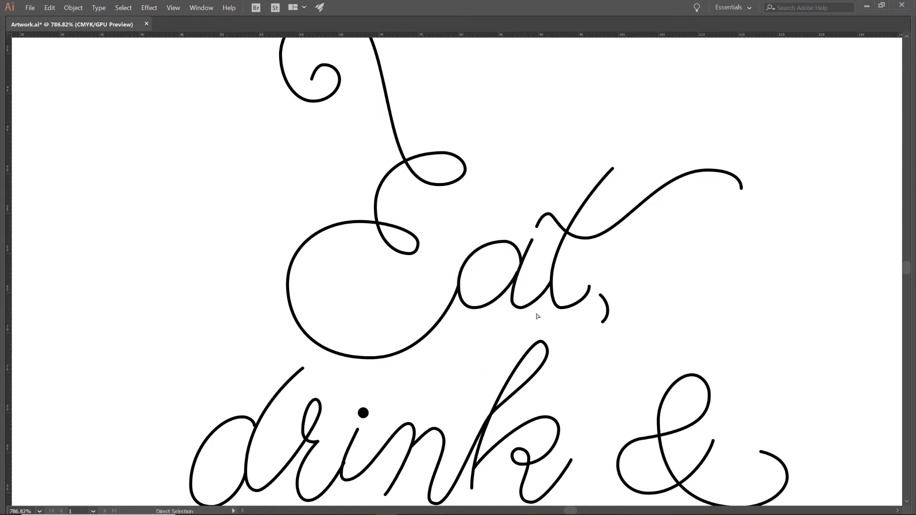
Step: Align the two open ends of the a's bowl precisely with the centre of its slanted stem
key(ctrl+space)
drag(499, 273, 581, 371)
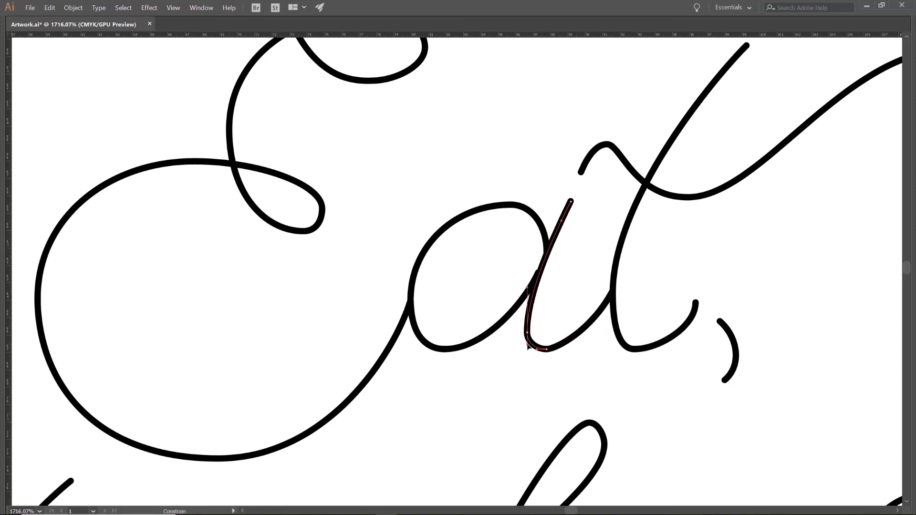
click(530, 391)
click(541, 274)
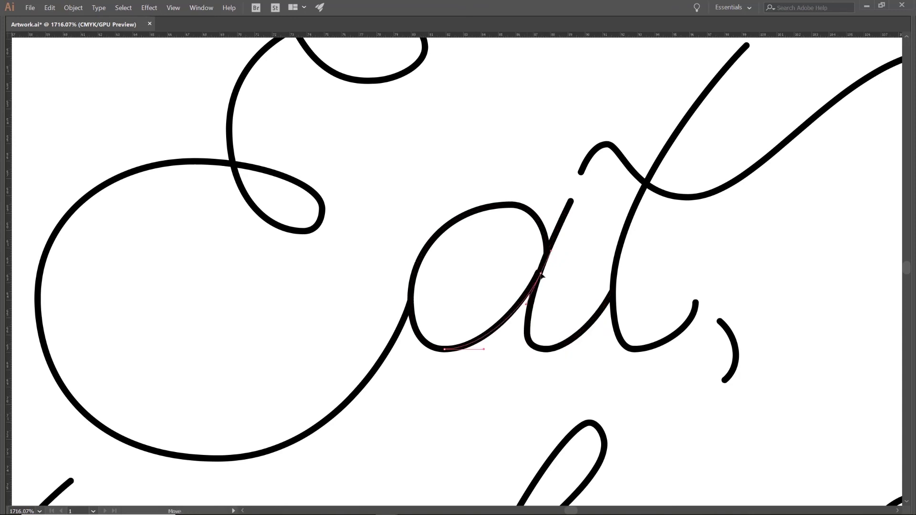
drag(541, 274, 539, 274)
drag(547, 253, 546, 253)
click(567, 387)
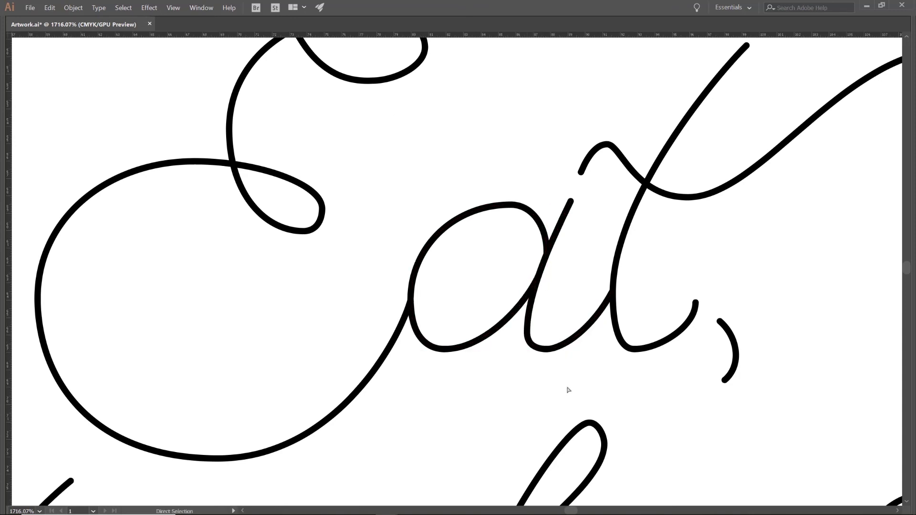
Step: Smooth the upper right curve of the a's bowl where it meets the stem
click(528, 221)
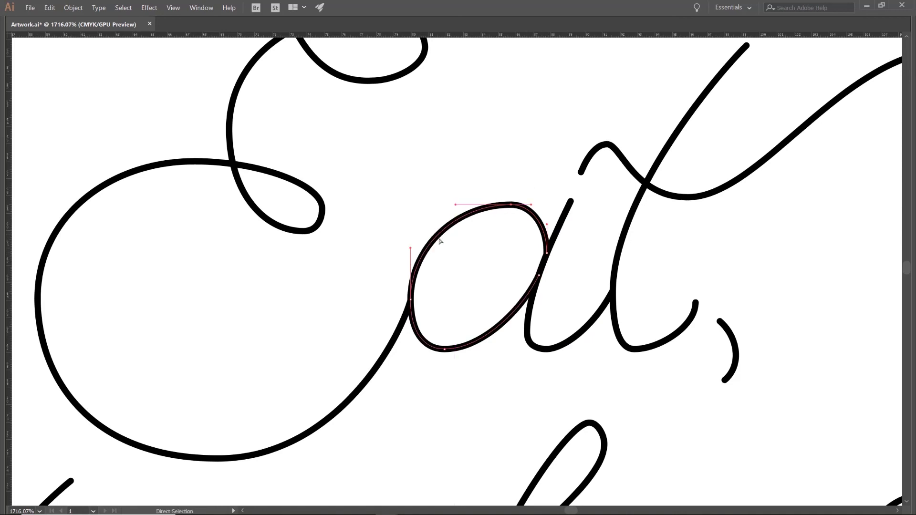
click(520, 208)
click(512, 372)
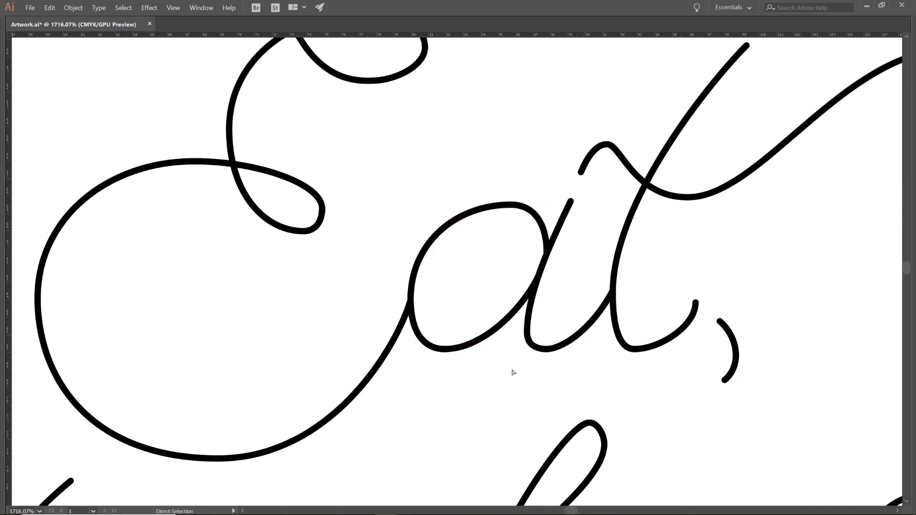
mouse_move(533, 221)
mouse_down()
mouse_move(532, 208)
mouse_move(550, 222)
mouse_up()
click(424, 447)
Step: Refine the bottom curve and end stroke of the t in "Eat" by adjusting its base, left and end handles
click(634, 349)
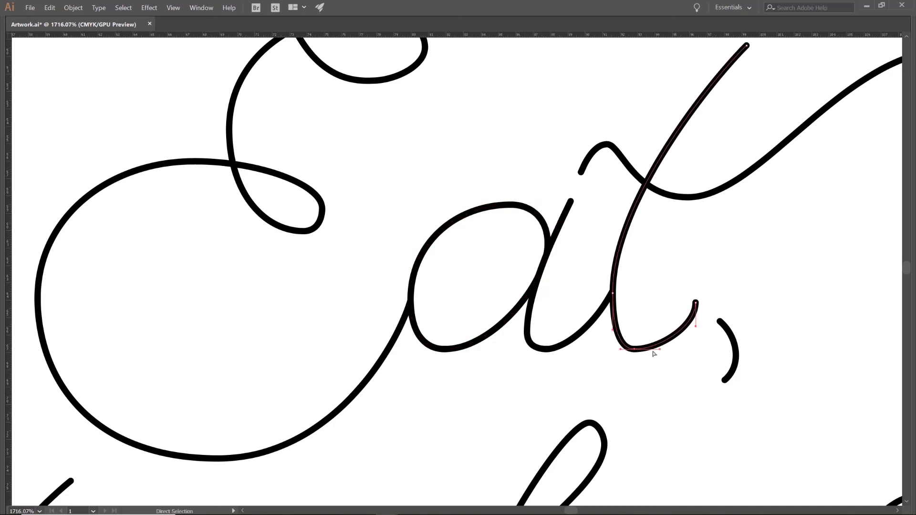
drag(654, 349, 661, 349)
drag(613, 330, 621, 350)
click(612, 293)
click(635, 349)
click(681, 369)
drag(695, 326, 691, 301)
drag(661, 349, 379, 208)
click(647, 376)
Step: Extend the top of the d's ascender in "drink" with a short curl to the left using the Pen tool
scroll(620, 362, down, 8)
scroll(308, 228, up, 8)
key(p)
scroll(487, 299, down, 6)
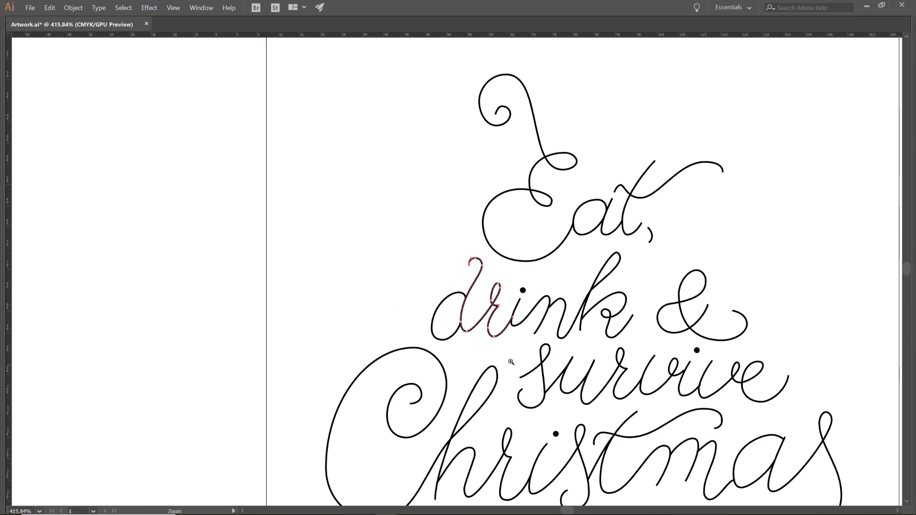
click(406, 282)
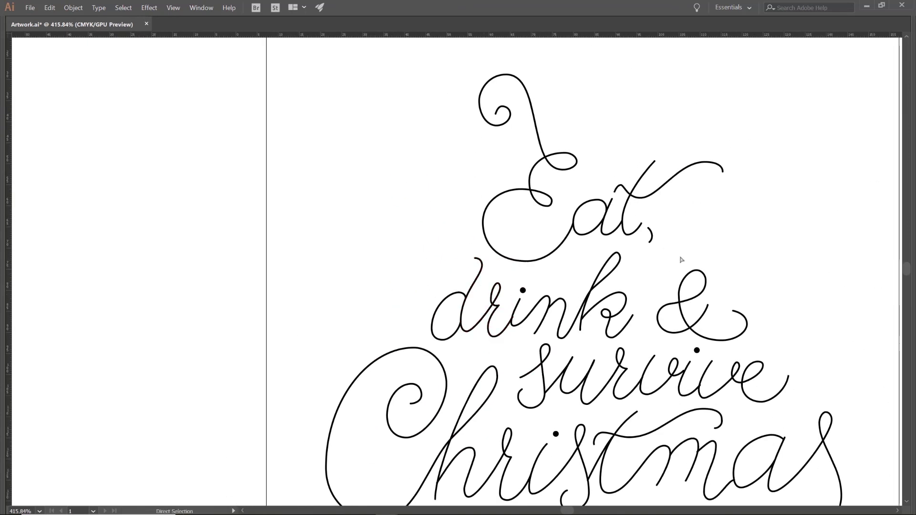
Step: Refine the bottom curve of the r in "drink"
drag(514, 309, 665, 454)
drag(505, 342, 508, 337)
scroll(507, 394, down, 2)
scroll(508, 396, down, 6)
drag(514, 400, 415, 282)
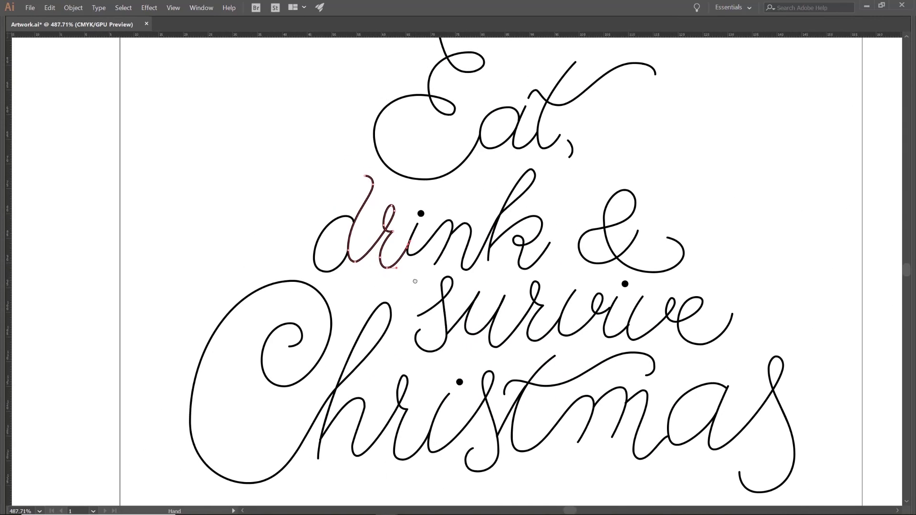
Step: Refine the bottom curve of the first stroke of the i in "survive" where it leads into the second v
click(487, 296)
scroll(490, 299, down, 1)
drag(489, 299, 565, 336)
scroll(667, 343, up, 3)
drag(683, 368, 687, 367)
Step: Smooth the bottom curve of the second v in "survive" and the small loop joining it to the e
scroll(616, 389, down, 2)
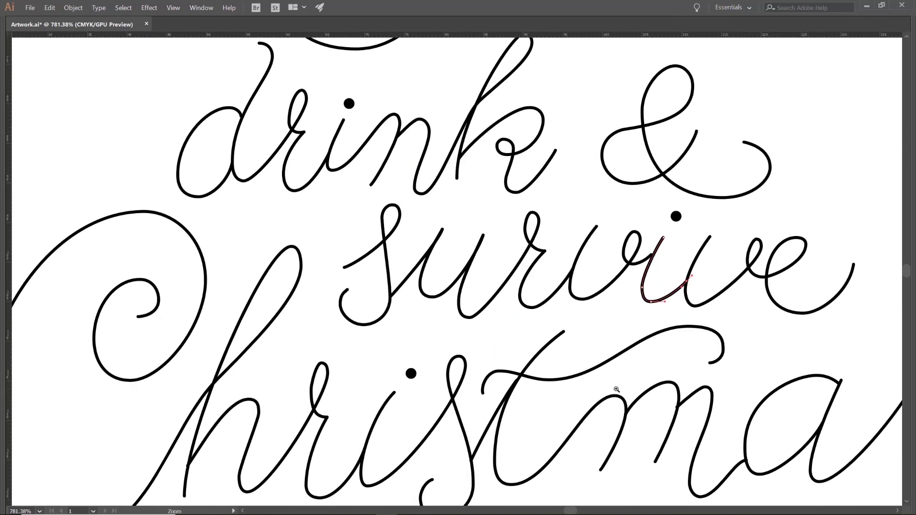
scroll(616, 389, down, 5)
scroll(548, 286, up, 5)
click(550, 285)
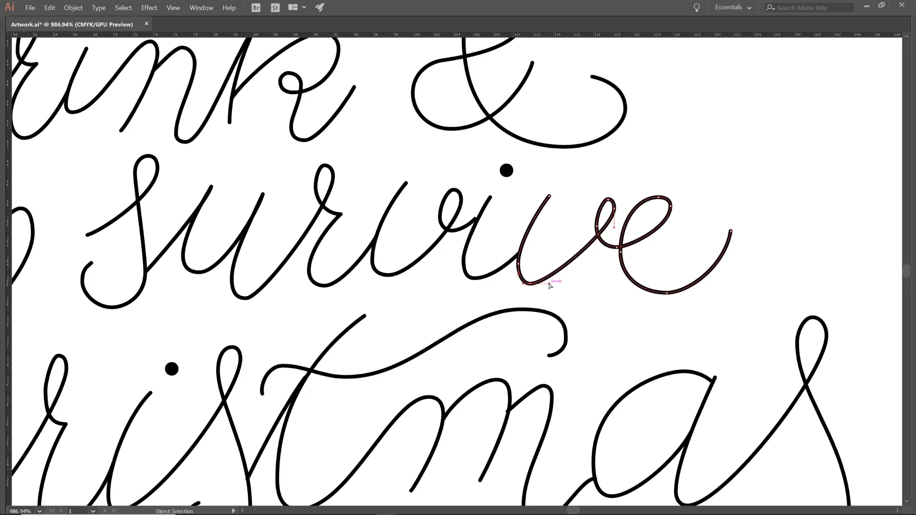
drag(549, 284, 563, 284)
drag(614, 227, 638, 248)
click(610, 236)
click(616, 301)
click(616, 248)
Step: Round out the upper right curve of the e in "survive" and refine its bottom curve and end stroke
scroll(642, 283, down, 4)
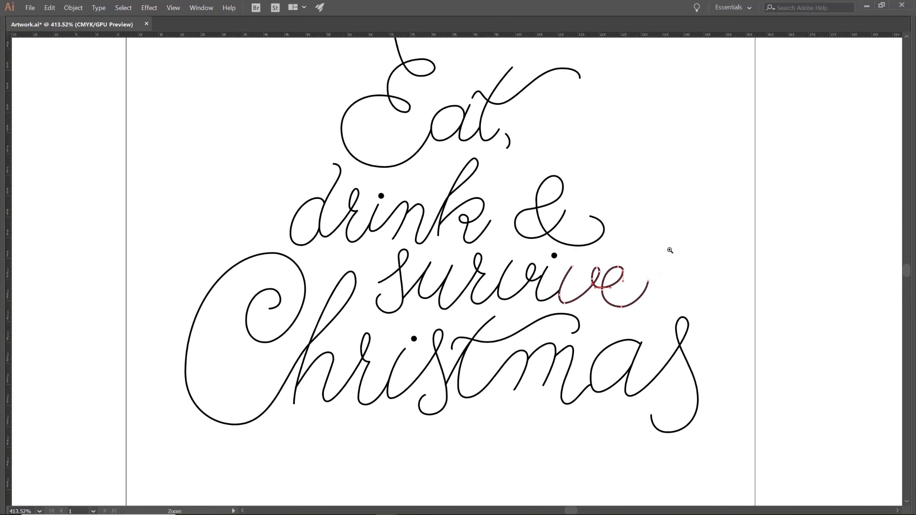
drag(628, 274, 693, 301)
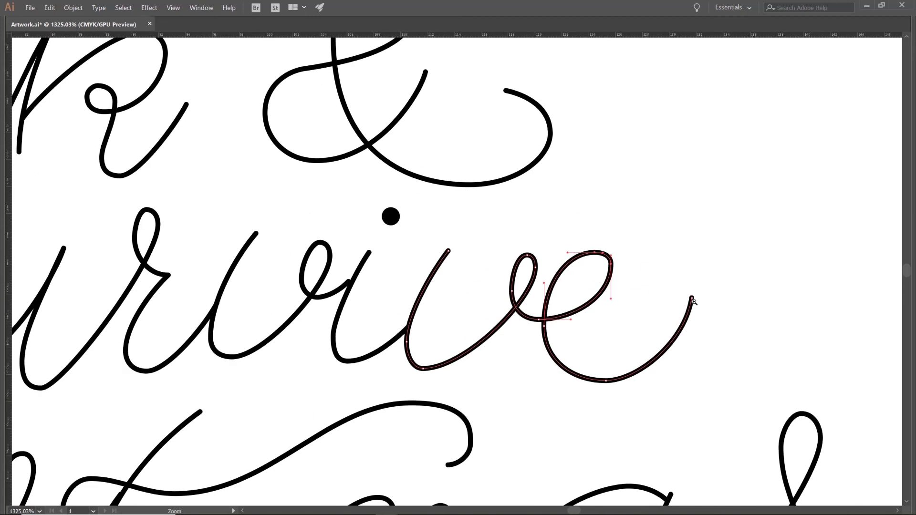
drag(610, 264, 594, 252)
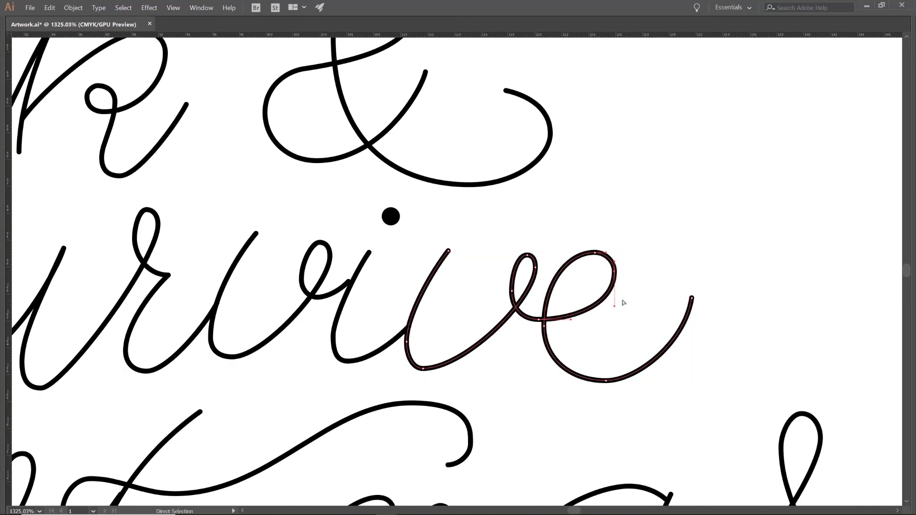
click(606, 381)
drag(638, 380, 640, 381)
drag(684, 342, 675, 359)
click(647, 412)
Step: Lower the base of the h in "Christmas" slightly and refine the C's bottom curve rising into the h stem
drag(651, 435, 544, 425)
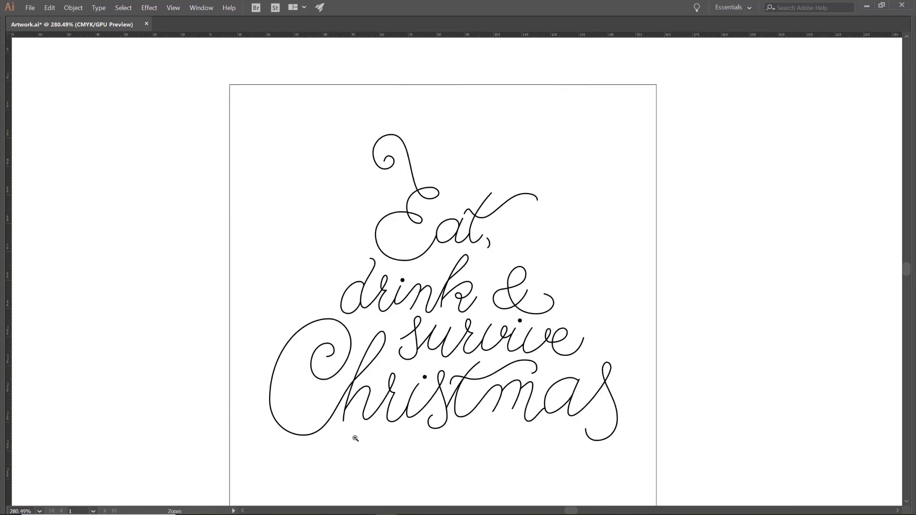
drag(367, 420, 367, 426)
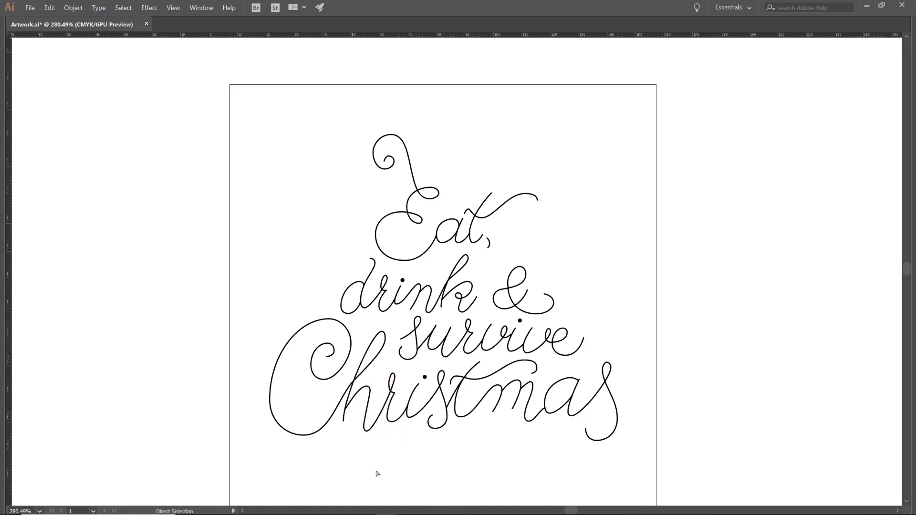
drag(246, 428, 301, 414)
drag(301, 414, 390, 457)
click(383, 424)
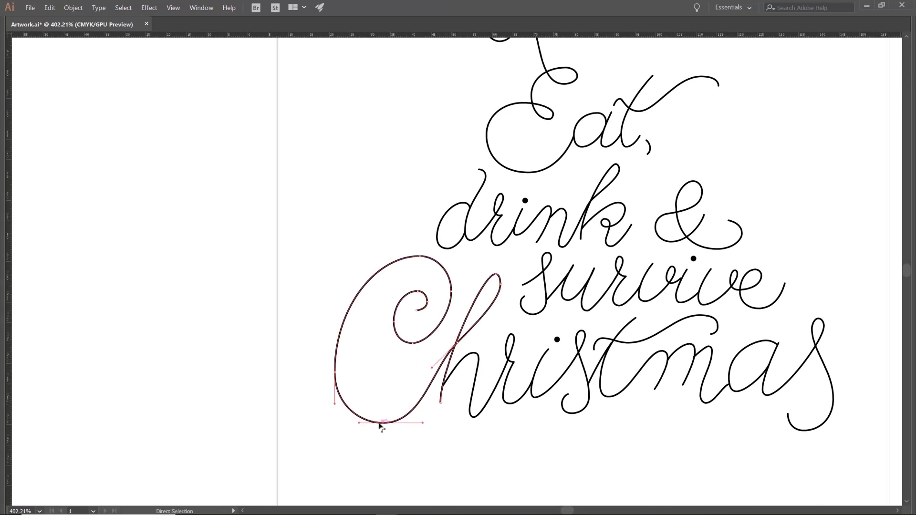
drag(423, 423, 424, 423)
drag(432, 368, 434, 374)
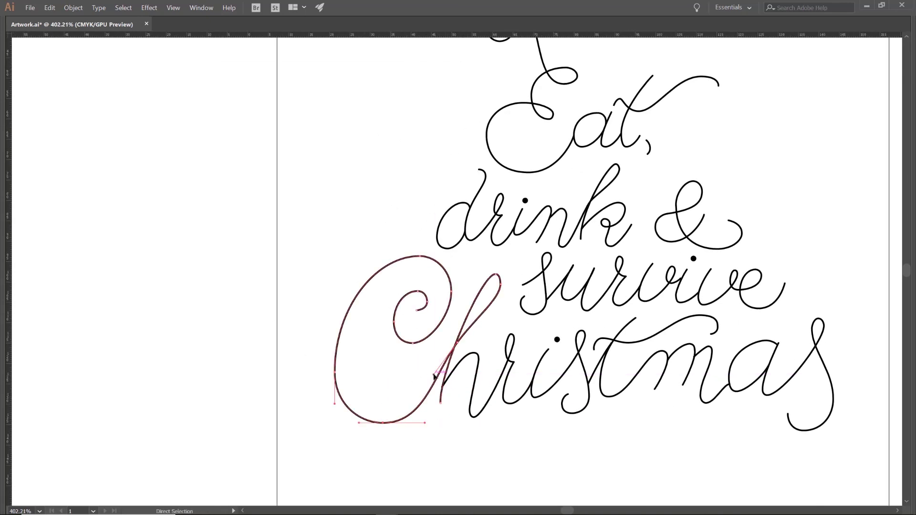
ctrl+click(445, 492)
Step: Smooth the large outer curve on the C's left side by raising its left anchor point and lengthening the adjoining handles
click(352, 304)
drag(376, 256, 367, 256)
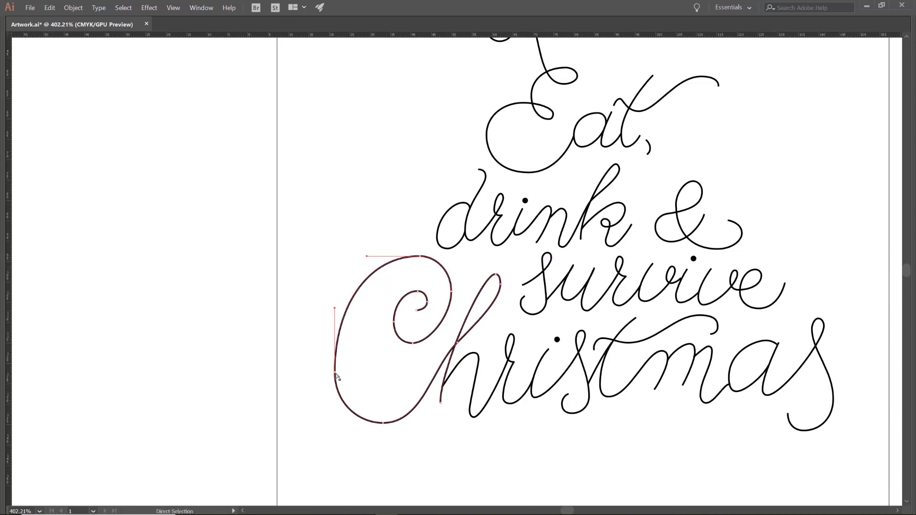
drag(335, 372, 333, 361)
drag(333, 392, 333, 397)
drag(358, 422, 353, 423)
click(421, 358)
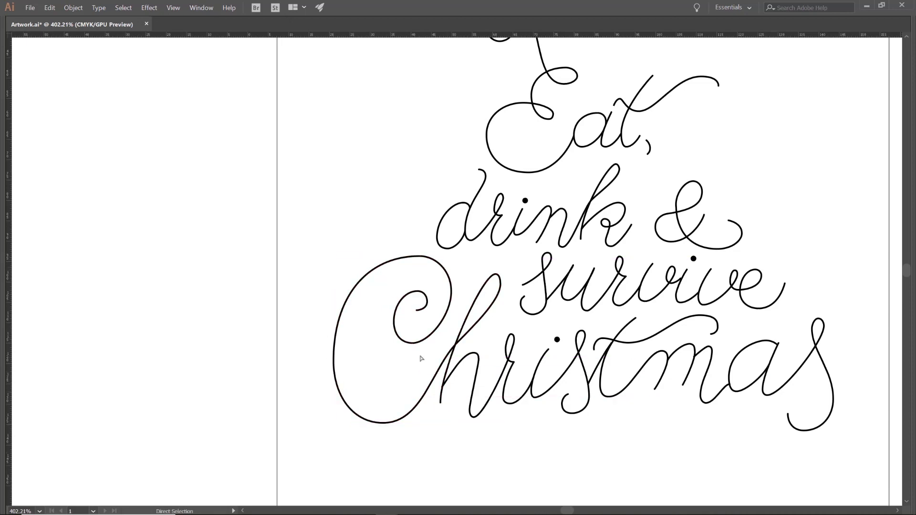
Step: Reshape the top and upper right curve of the C by shifting its top anchor point and adjusting the handle
drag(420, 256, 414, 259)
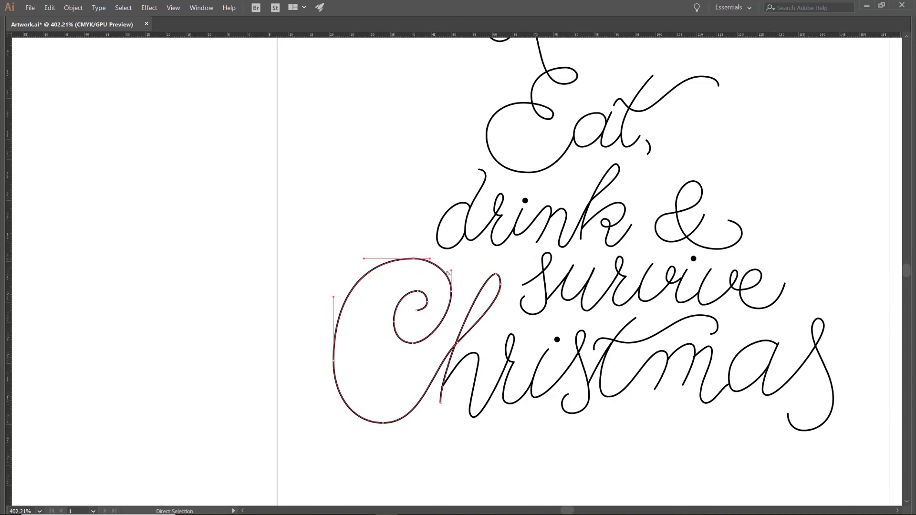
click(453, 333)
click(413, 258)
drag(440, 258, 435, 259)
click(457, 298)
Step: Tighten the C's inner spiral by adjusting its bottom handle and moving its left anchor point inward
click(412, 343)
drag(430, 343, 434, 344)
drag(378, 280, 417, 306)
drag(394, 345, 409, 347)
drag(405, 294, 408, 324)
scroll(411, 308, up, 3)
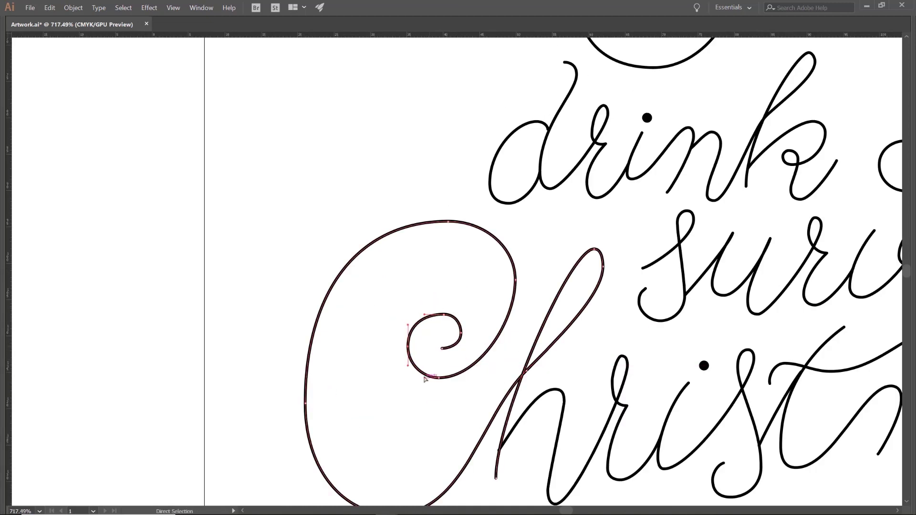
Step: Move the innermost curl of the C's spiral down and reshape its top and end curves
drag(429, 360, 471, 306)
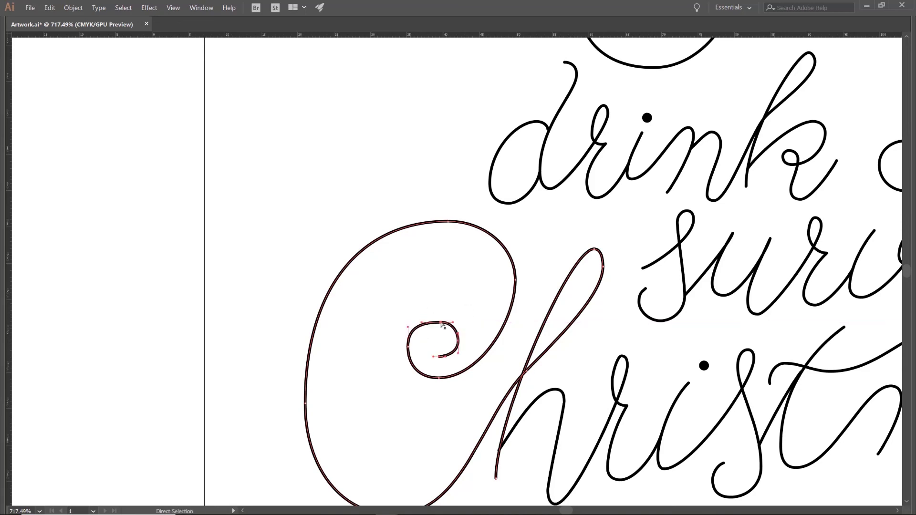
mouse_move(443, 324)
mouse_down()
mouse_move(468, 345)
mouse_move(437, 322)
mouse_move(437, 357)
mouse_move(448, 350)
mouse_move(443, 322)
mouse_move(440, 331)
mouse_up()
click(453, 352)
click(446, 324)
click(468, 313)
click(437, 297)
drag(505, 351, 430, 353)
drag(618, 438, 482, 404)
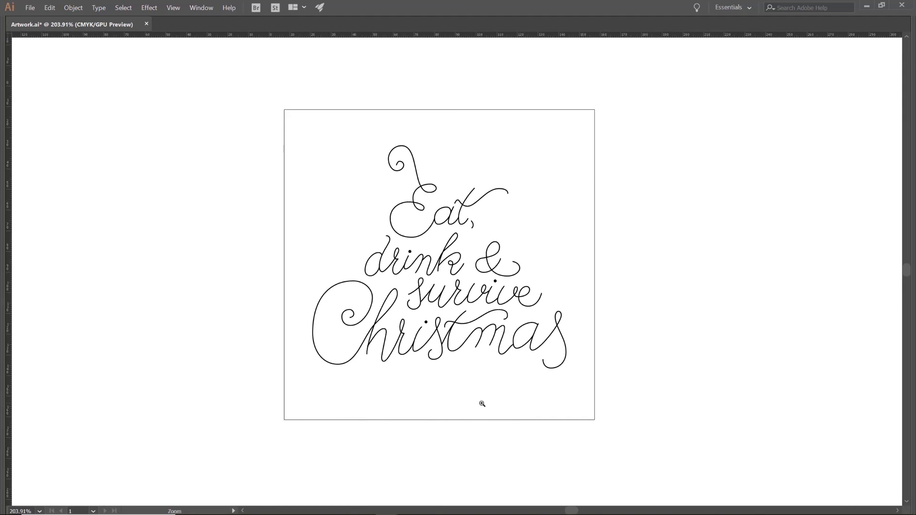
drag(403, 196, 433, 237)
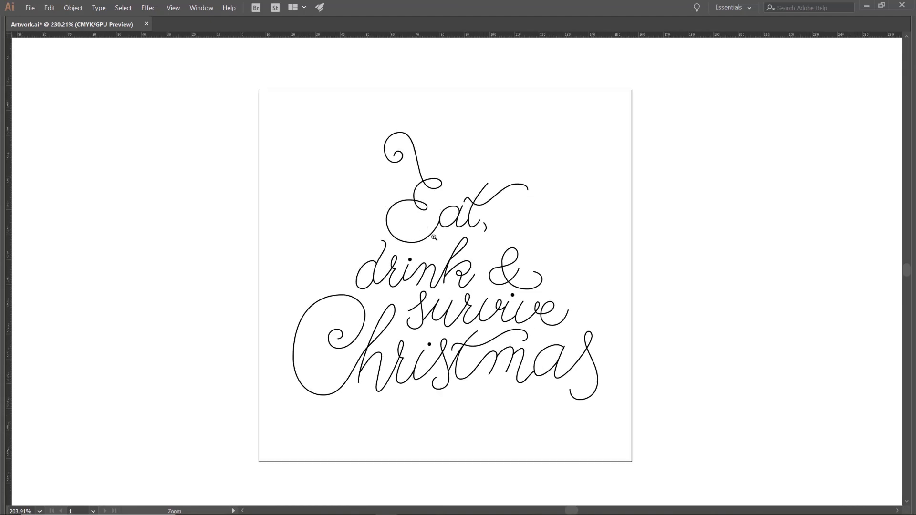